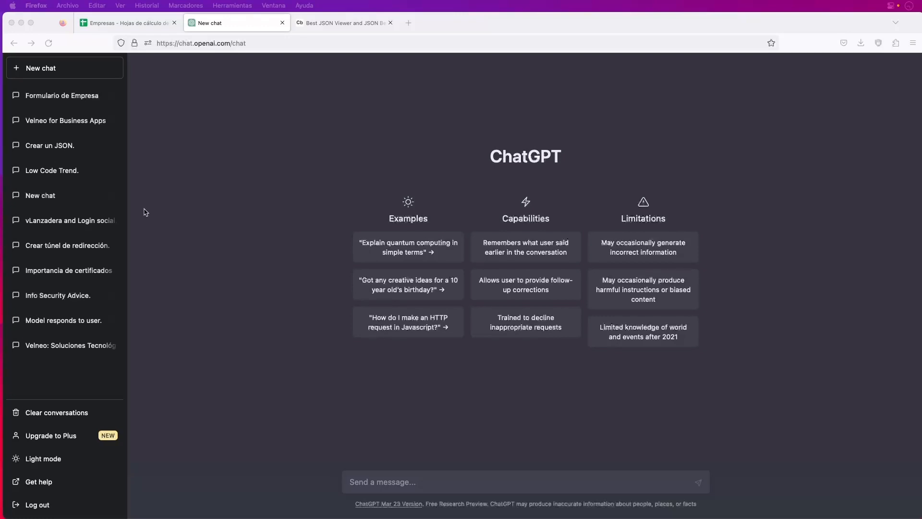
Send 'Pon una coma entre las palabras:' with the pasted Código-to-Actividad field list
left_click(394, 482)
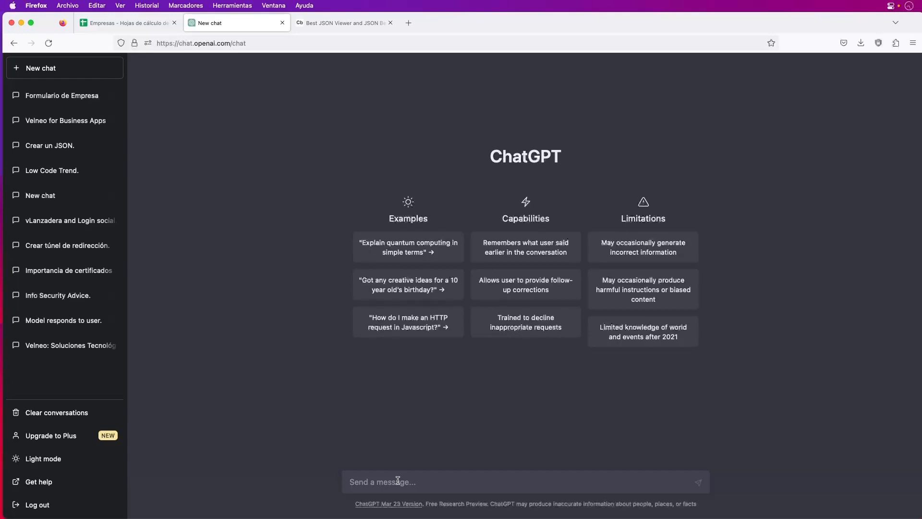
type("Pon una coma entre las palbras")
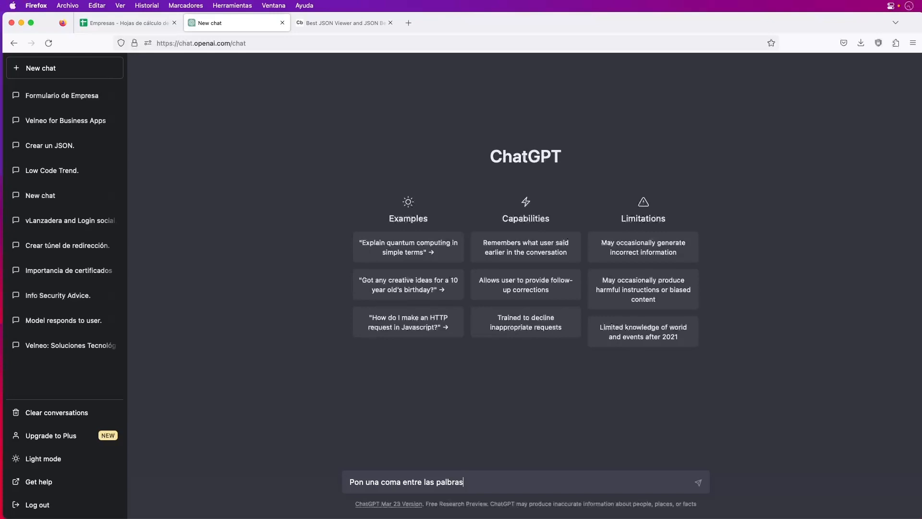
key("BackSpace")
key("BackSpace")
key("BackSpace")
key("BackSpace")
type("labras:")
type("Código\tCIF\tRazón social\tFecha constitución\tTeléfono\tFax\tEmail\tMunicipio\tMunicipio\tProvincia\tCódigo Provincia\tDirección\tNúmero de vía\tCódigo postal\tCNAE\tActividad")
key("Return")
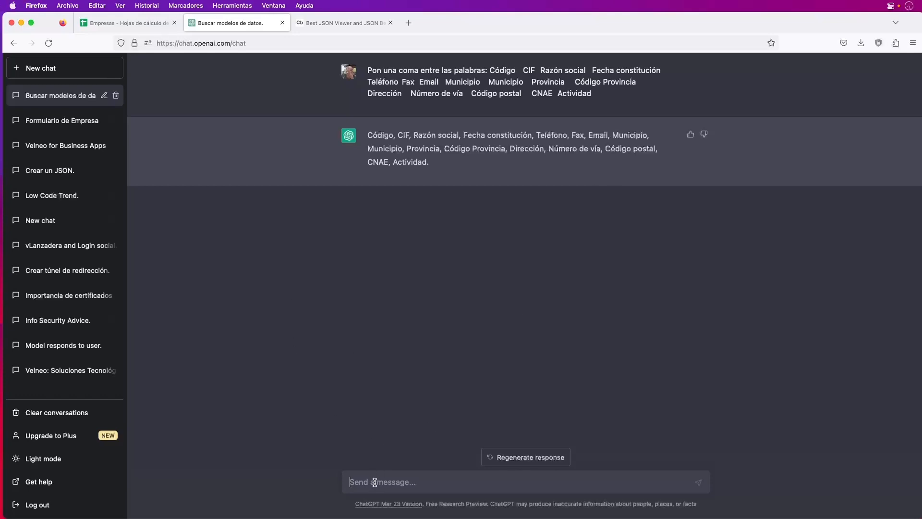
Write the prompt 'Genera una estructura json con los siguientes items:', correcting typos
type("Gen")
type("era una cad")
key("BackSpace")
key("BackSpace")
type("estructura json con los siguiente")
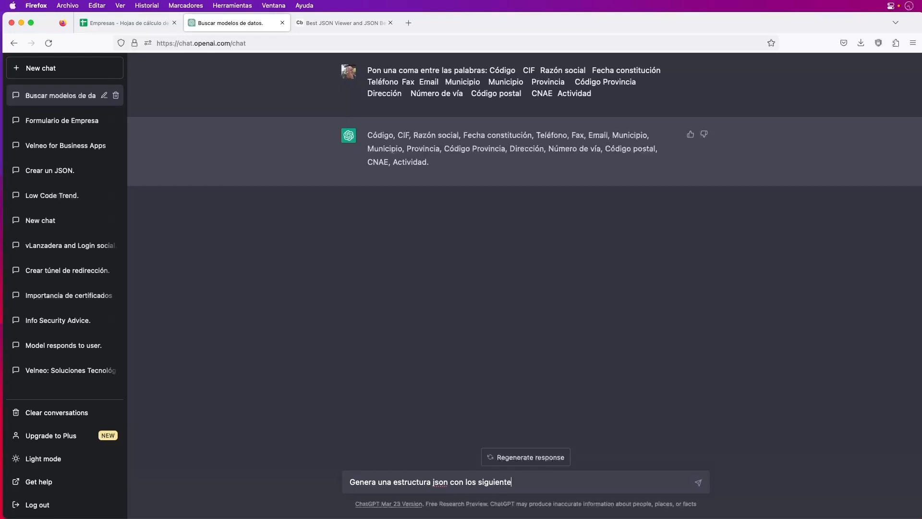
type("s")
type(" irems:")
left_click(520, 482)
key("Delete")
type("t")
type("Código CIF Razón social Fecha constitución Teléfono Fax Email Municipio Municipio Provincia Código Provincia Dirección Número de vía Código postal CNAE Actividad")
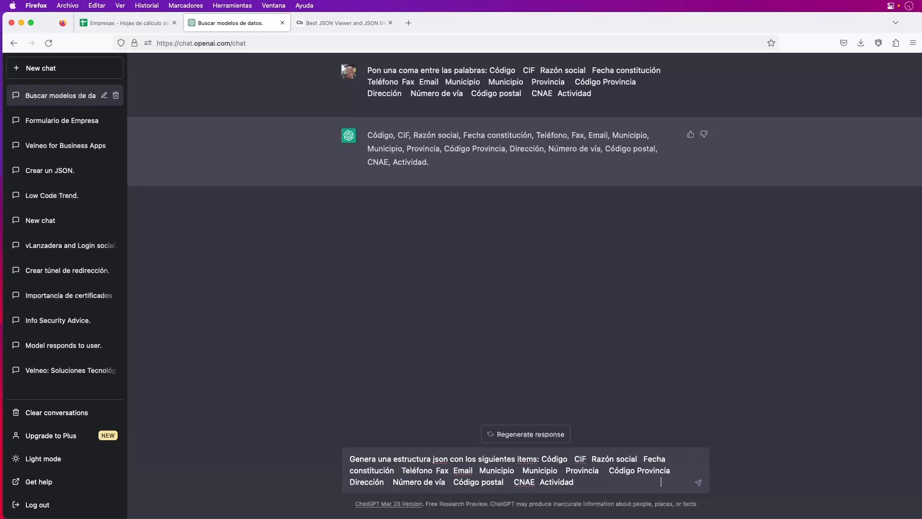
key("super+z")
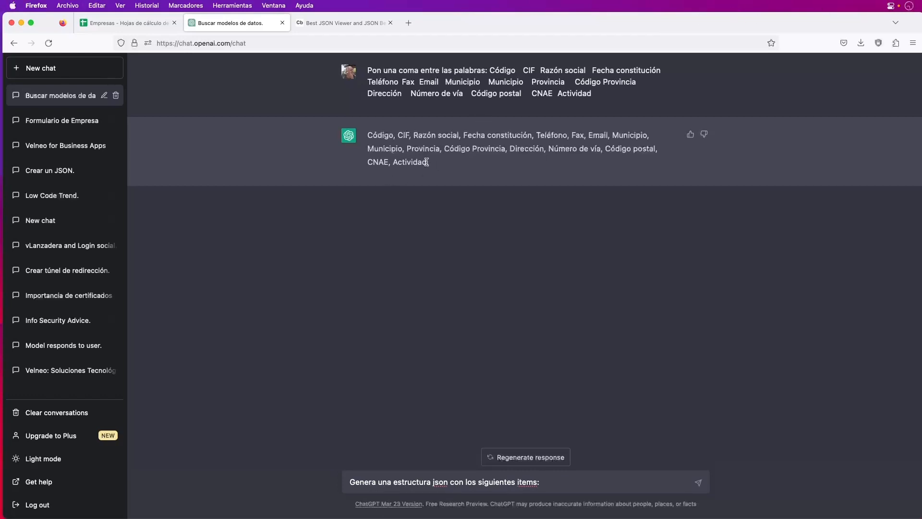
Append the comma-separated field list copied from ChatGPT's reply and send the request
left_click_drag(427, 162, 367, 135)
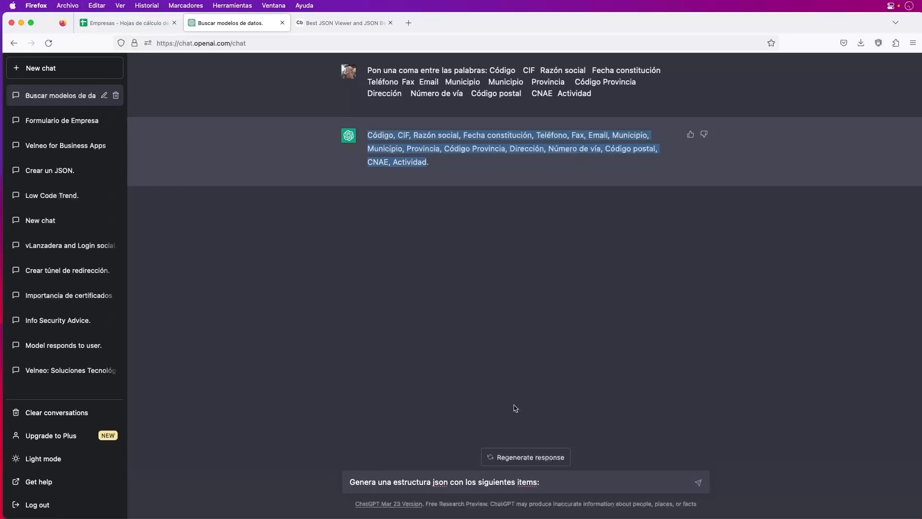
key("super+c")
left_click(567, 483)
key("super+v")
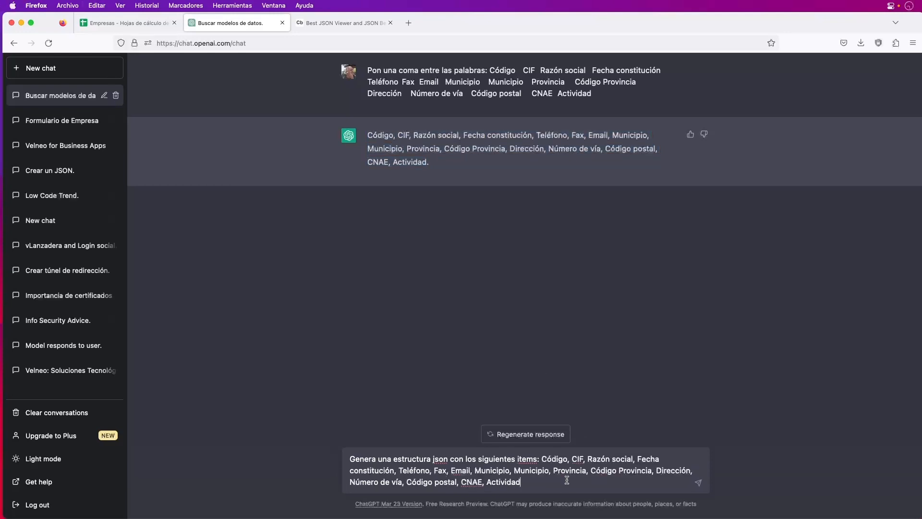
key("Return")
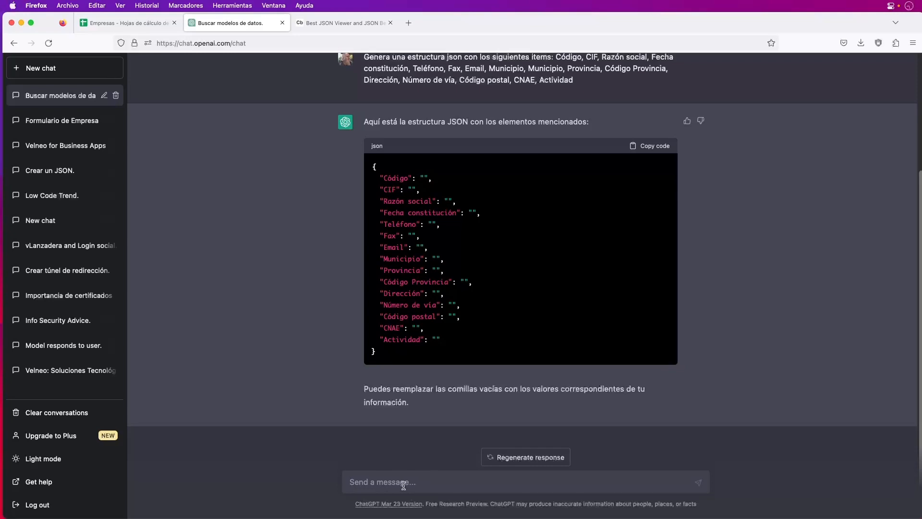
Request example data in the previous structure, getting values like 'Empresa Ejemplo S.L.'
type("Genera")
type("me 5 ")
type("e")
key("BackSpace")
key("BackSpace")
key("BackSpace")
key("BackSpace")
type("e con datos")
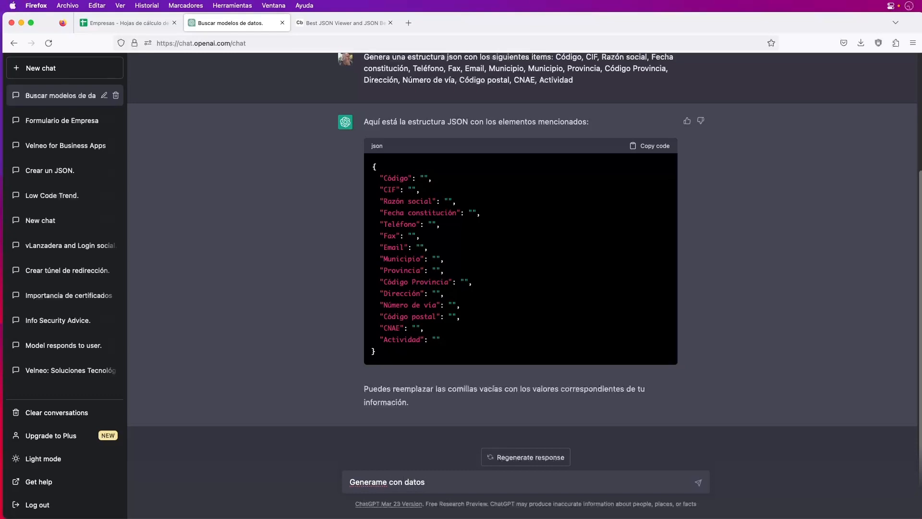
type(" de ejemplo con la estructura anteriior")
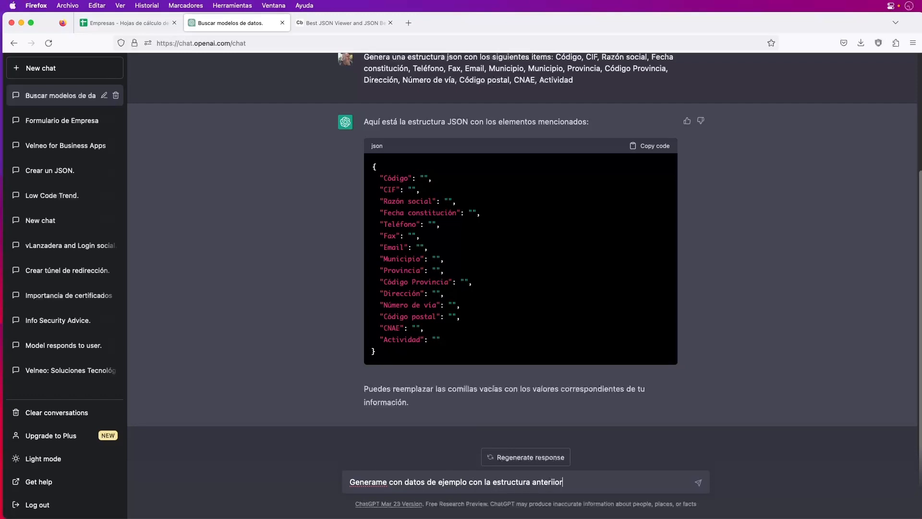
key("BackSpace")
key("BackSpace")
key("BackSpace")
type("or")
key("Return")
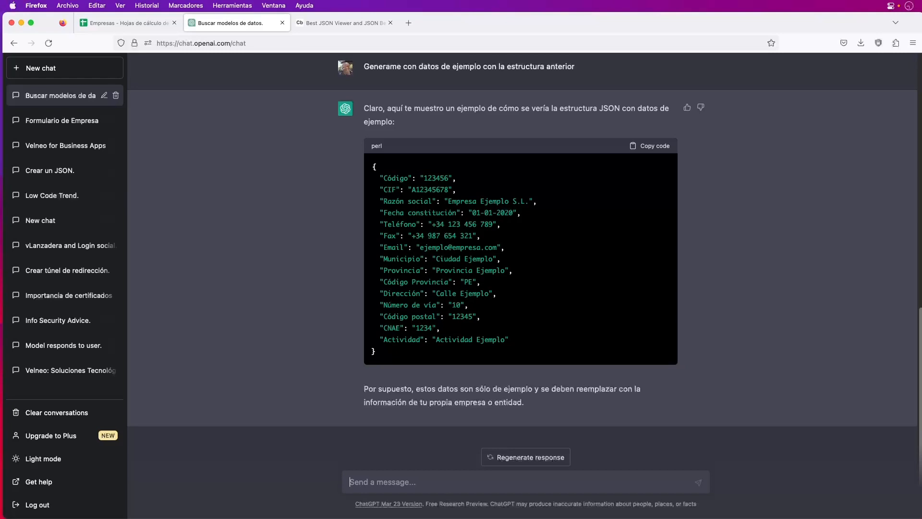
Ask for 5 JSON examples returned in an array, then review the records up to 'Empresa Ejemplo 4 S.L.'
type("Genera 5 ejenmplos")
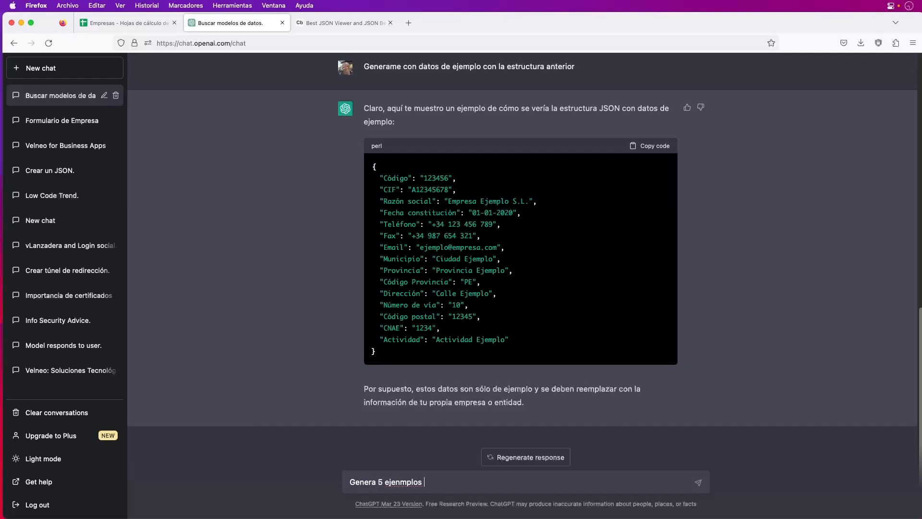
type(" json y me lso devuelve")
key("BackSpace")
key("BackSpace")
key("BackSpace")
type("lves en un")
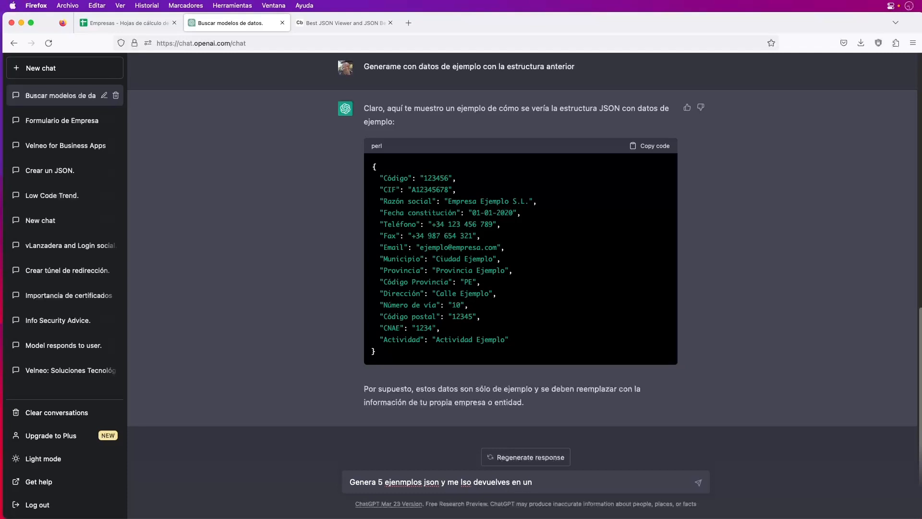
type(" array")
left_click(401, 482)
key("BackSpace")
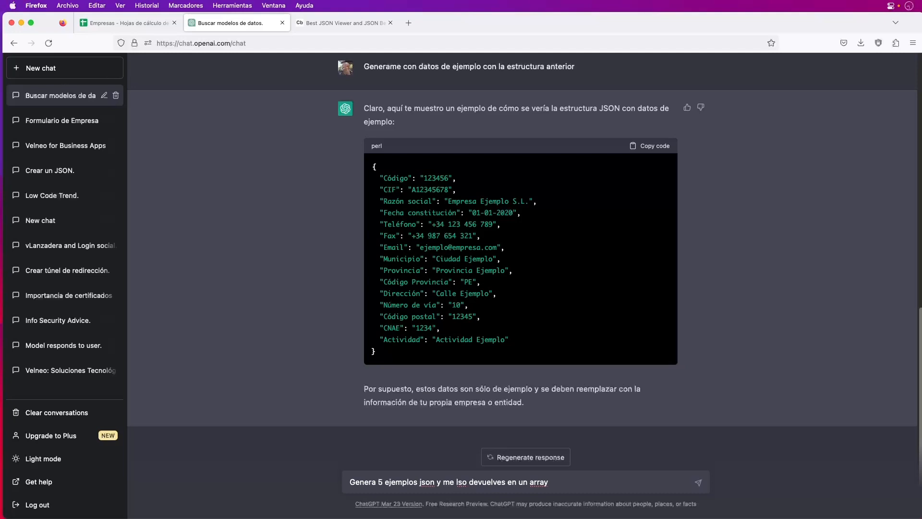
left_click(463, 482)
key("BackSpace")
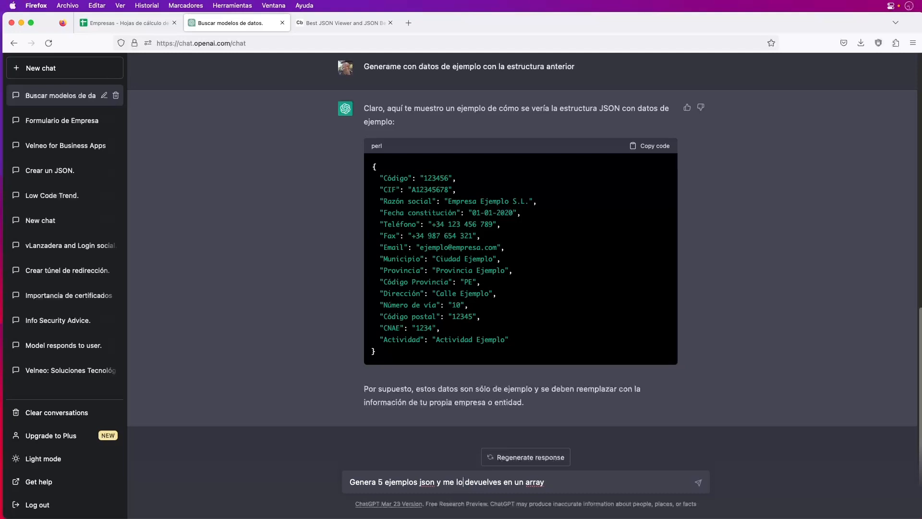
key("Return")
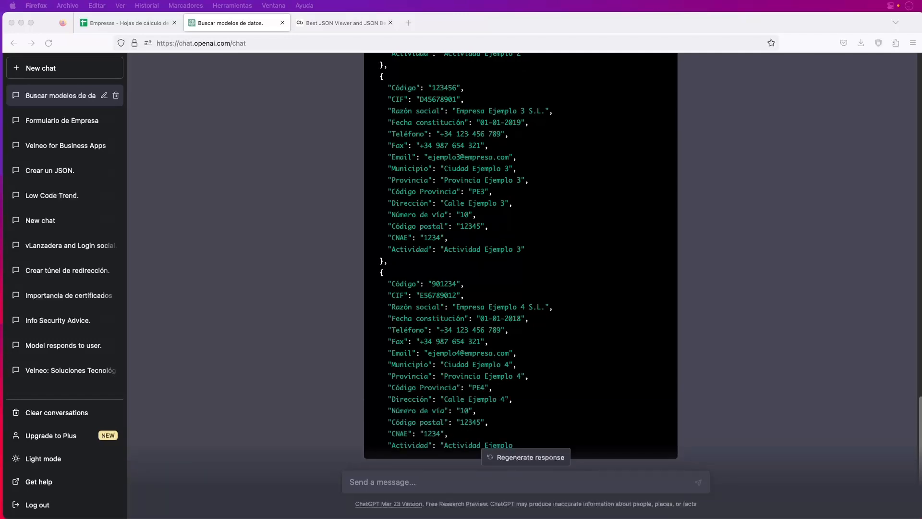
scroll(499, 328, "up", 15)
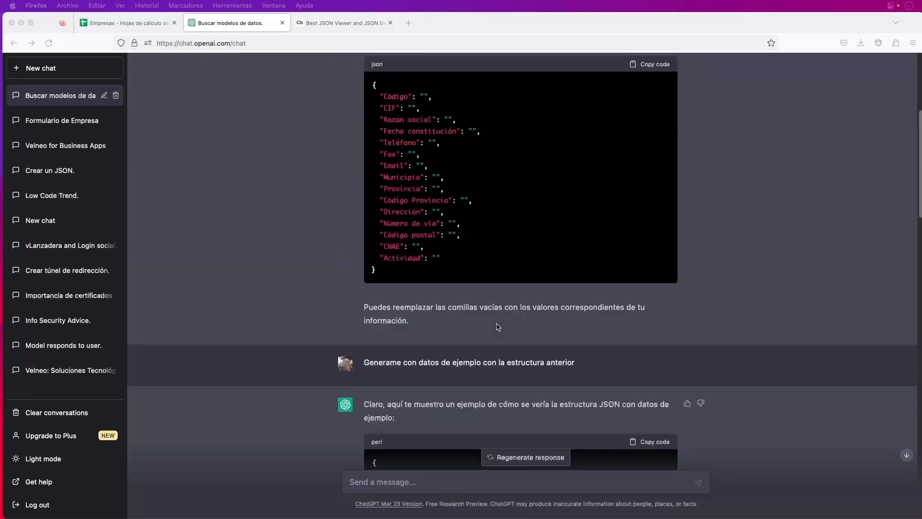
scroll(498, 327, "up", 3)
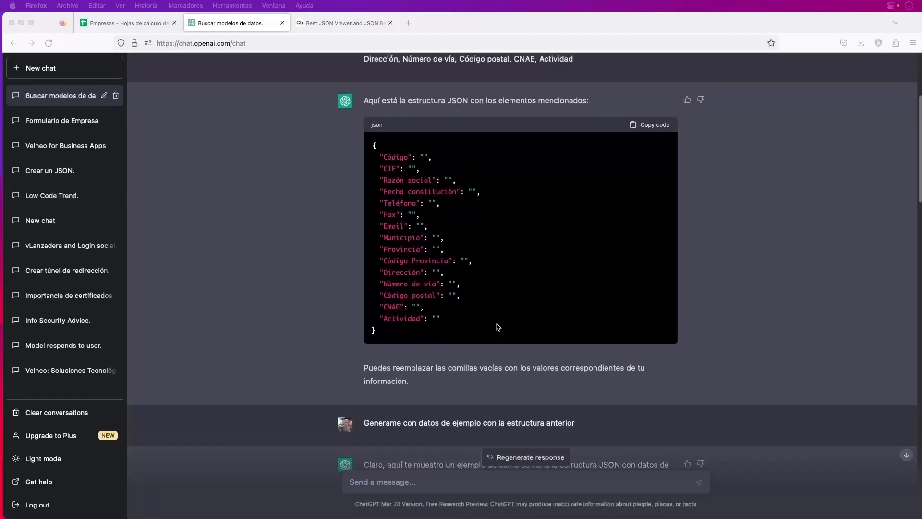
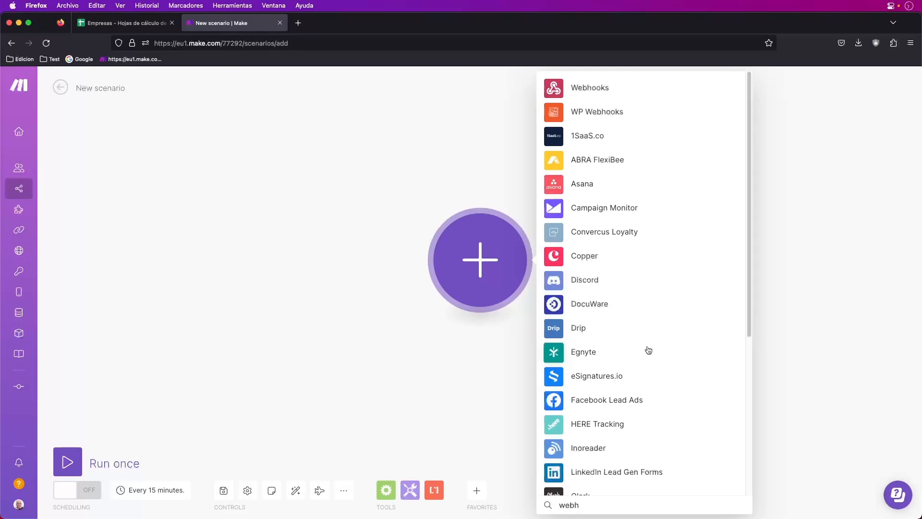
Add a Webhooks Custom webhook trigger and name its new webhook webhookINI
left_click(590, 88)
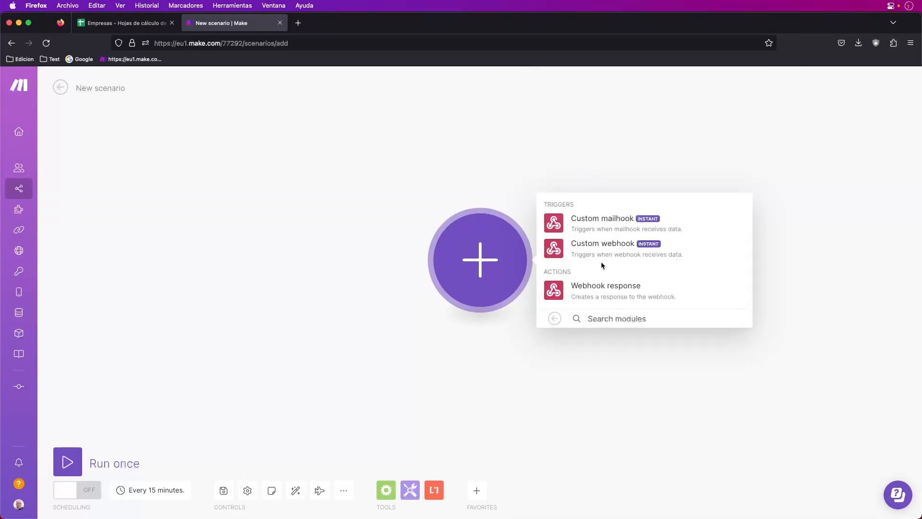
left_click(591, 246)
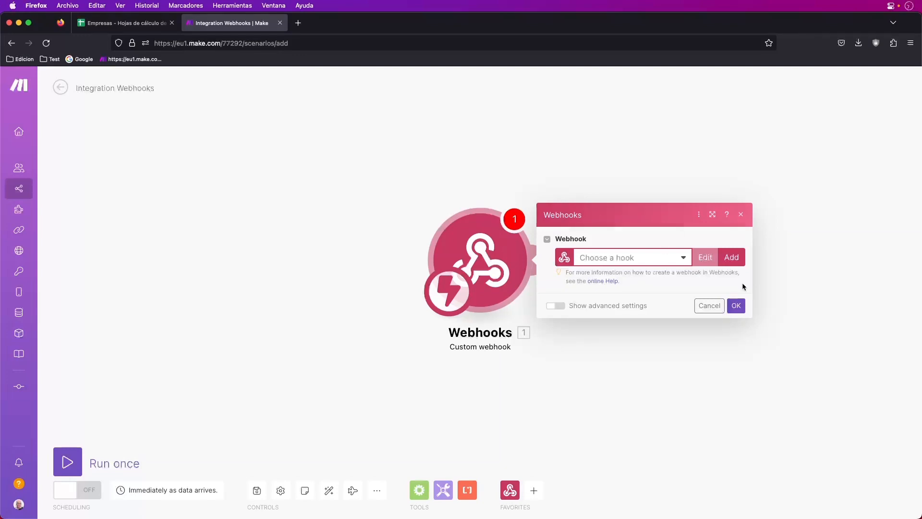
left_click(731, 257)
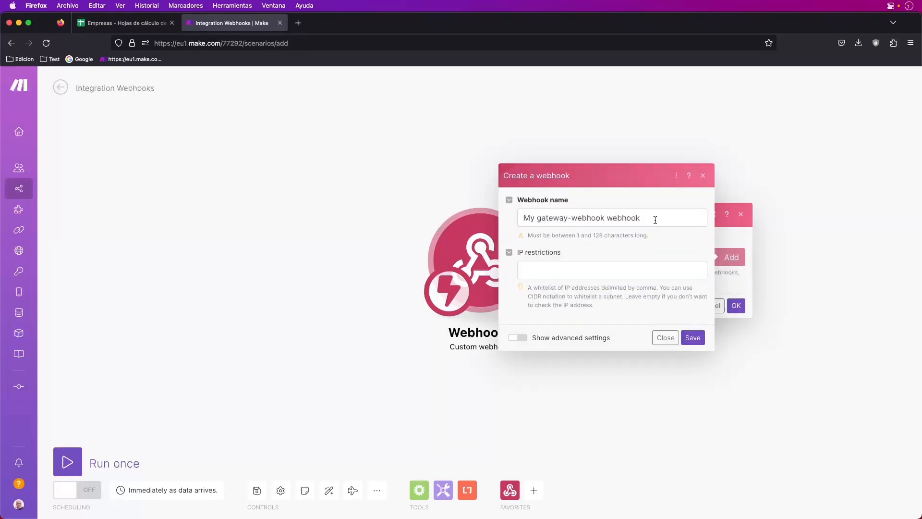
left_click_drag(655, 218, 521, 213)
left_click(609, 217)
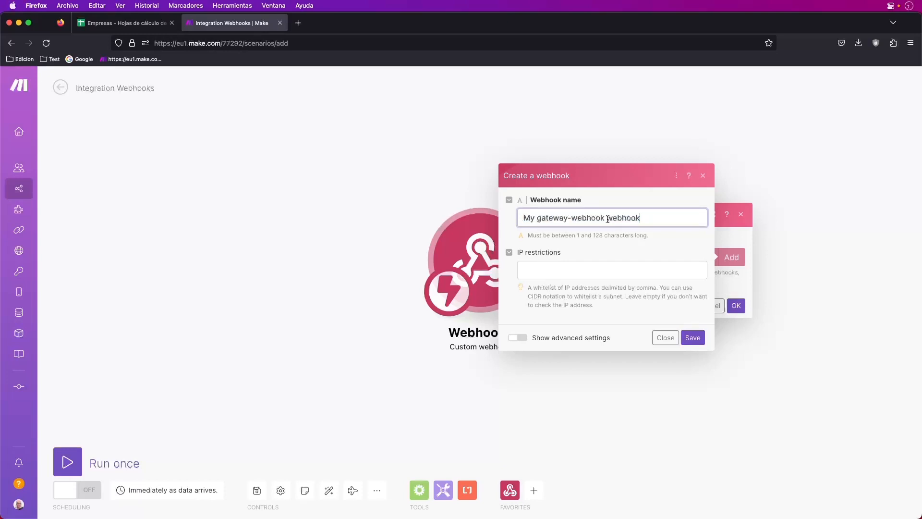
left_click_drag(608, 217, 495, 213)
key("BackSpace")
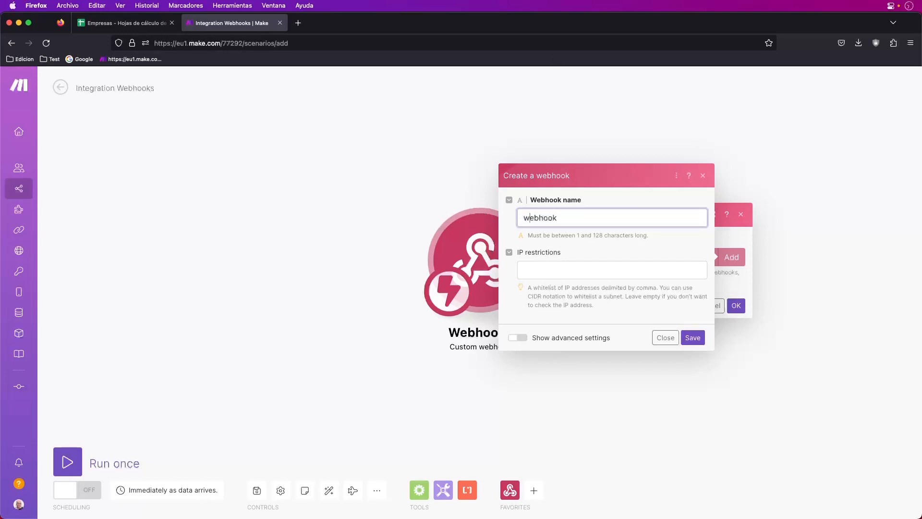
type("INI")
Save the webhookINI webhook and copy its address to the clipboard
left_click(697, 338)
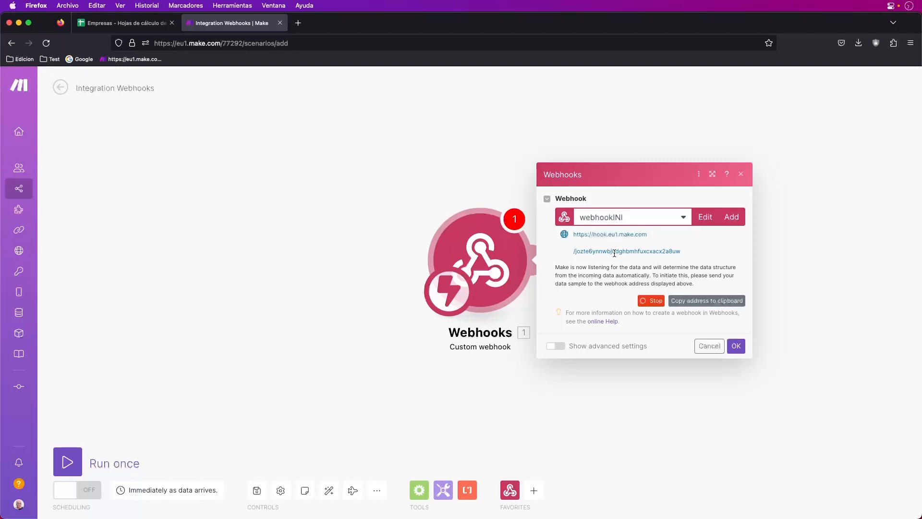
left_click(701, 303)
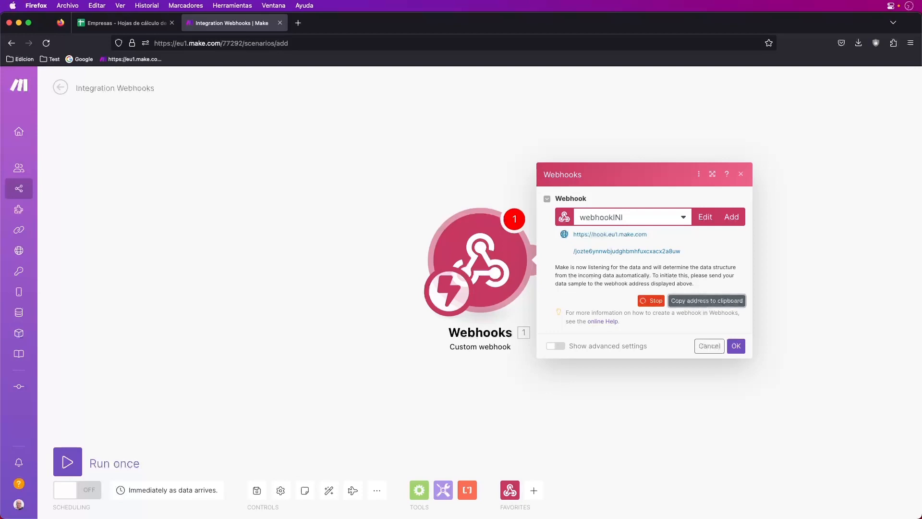
key("super+Tab")
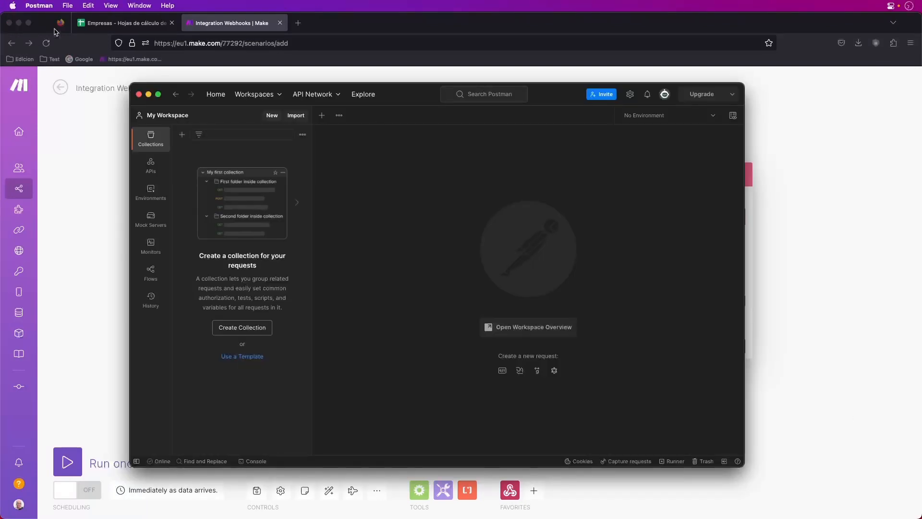
POST a new Postman request to the pasted webhook URL, getting a 200 OK 'Accepted' reply
left_click(320, 116)
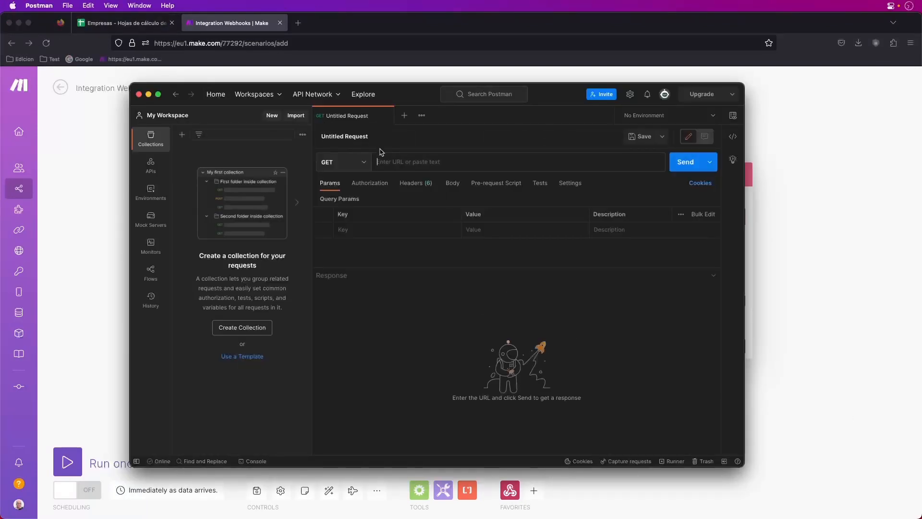
left_click(362, 163)
left_click(345, 200)
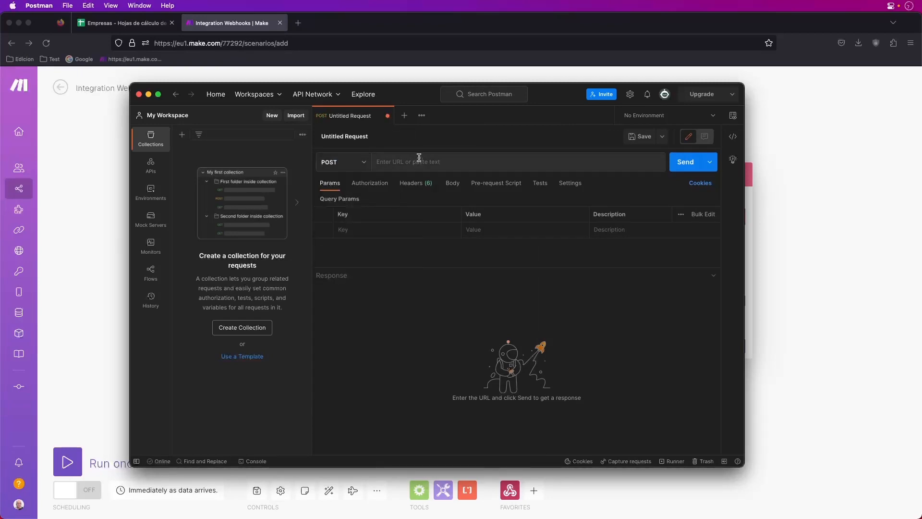
left_click(407, 161)
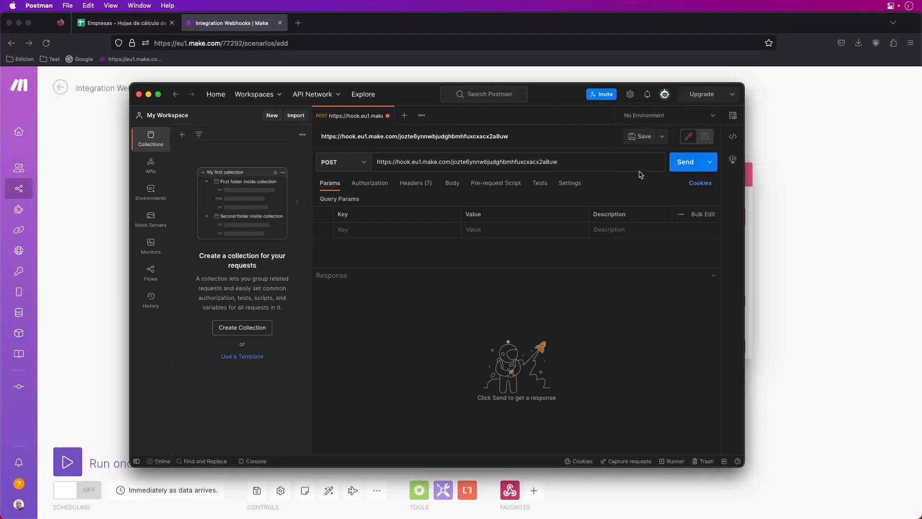
left_click(684, 163)
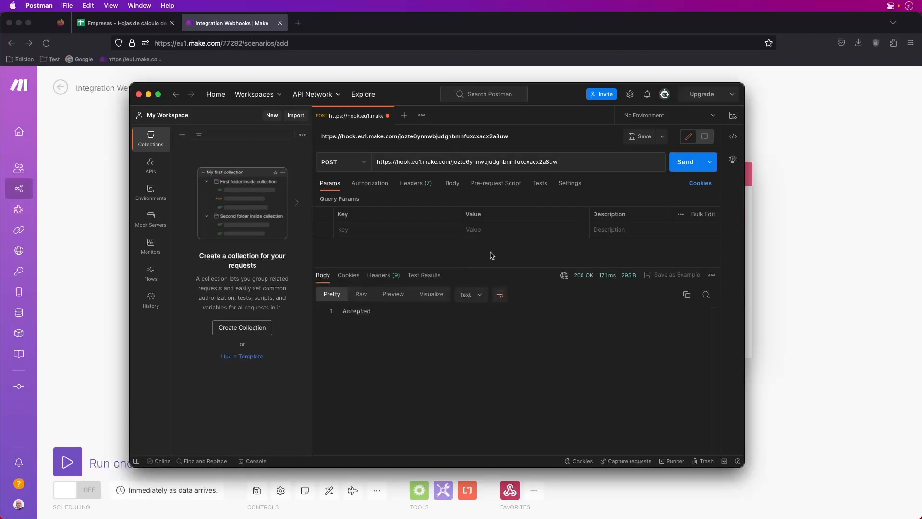
left_click_drag(379, 311, 343, 312)
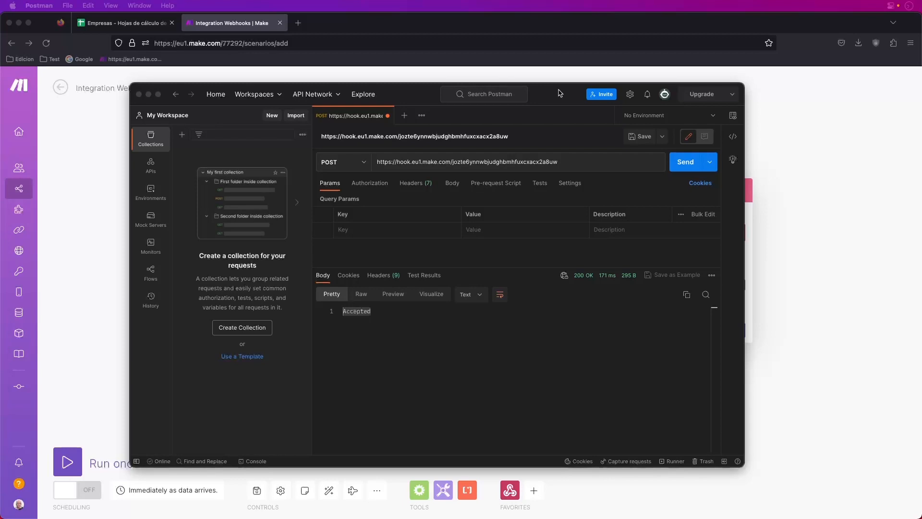
left_click(149, 94)
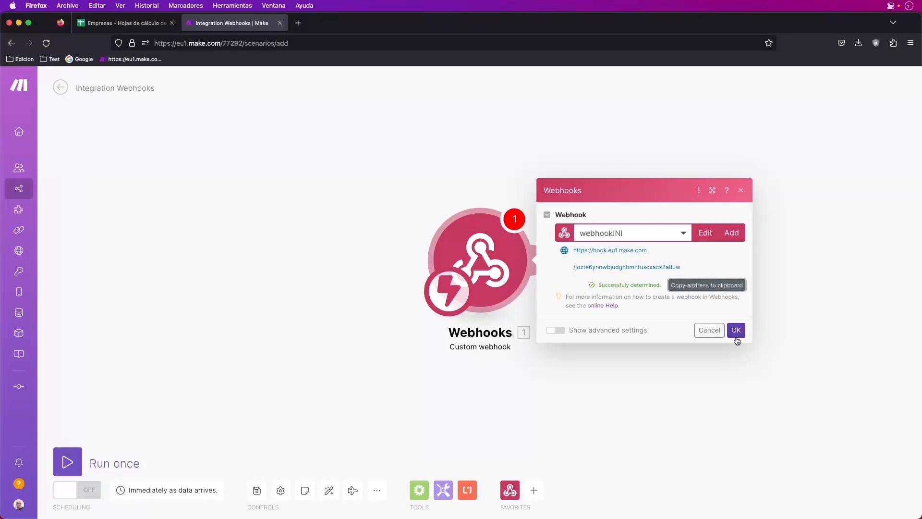
Confirm the webhook module settings and glance at the Empresas spreadsheet
left_click(737, 331)
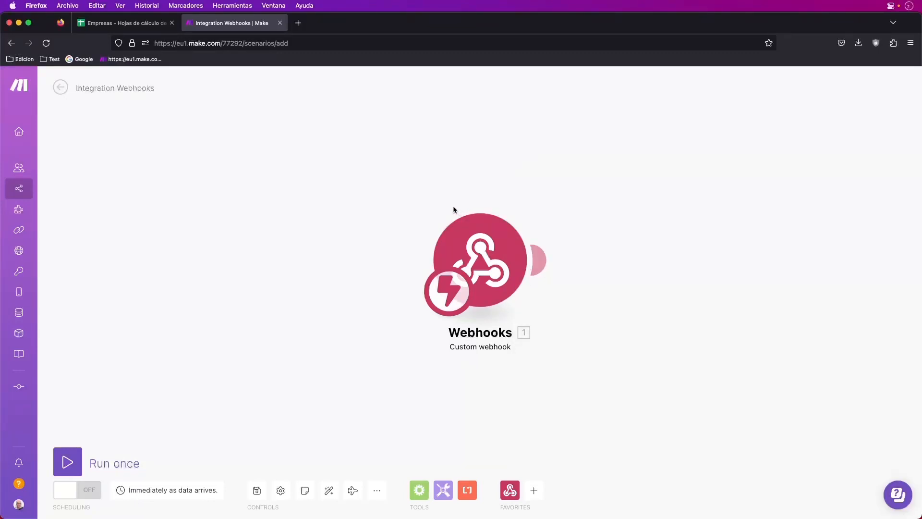
left_click(123, 24)
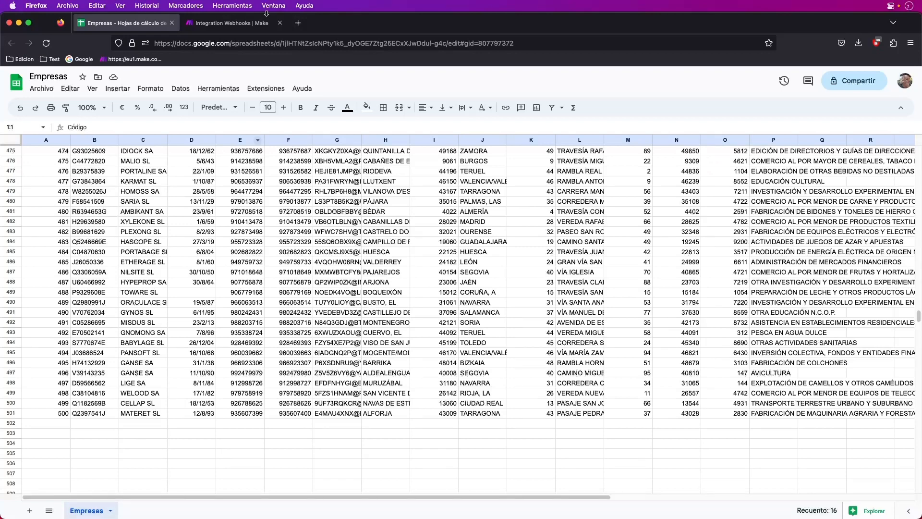
left_click(242, 25)
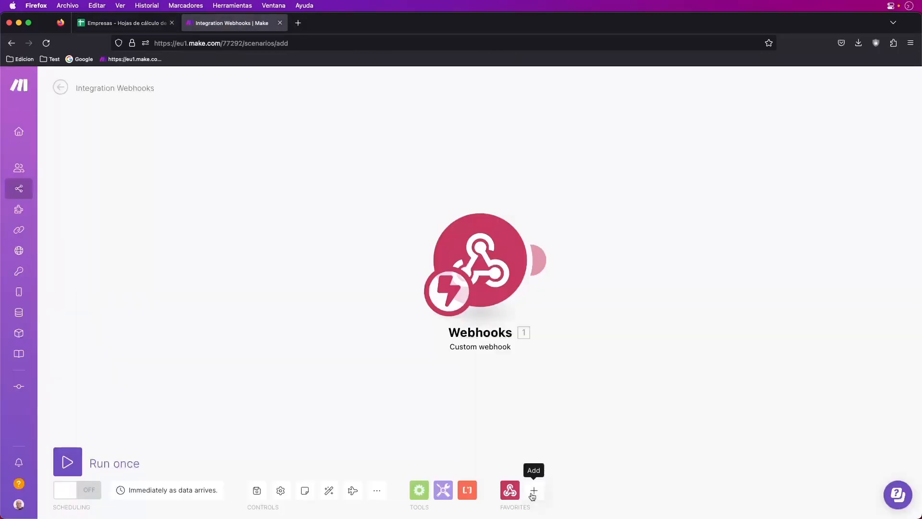
Add a Google Sheets Search Rows (Advanced) module right after the Webhooks trigger
left_click(533, 490)
type("go'ogle")
key("BackSpace")
type("i")
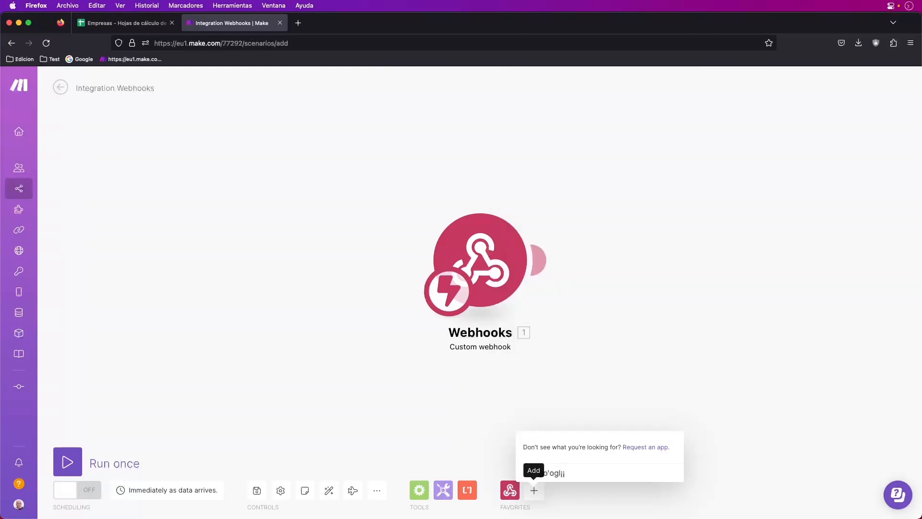
key("BackSpace")
key("BackSpace")
key("BackSpace")
key("BackSpace")
type("ogle sh")
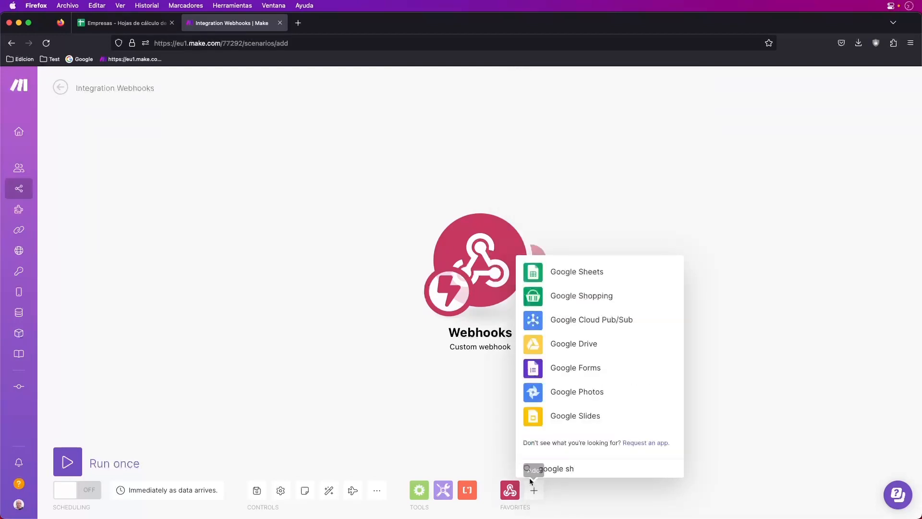
left_click(581, 272)
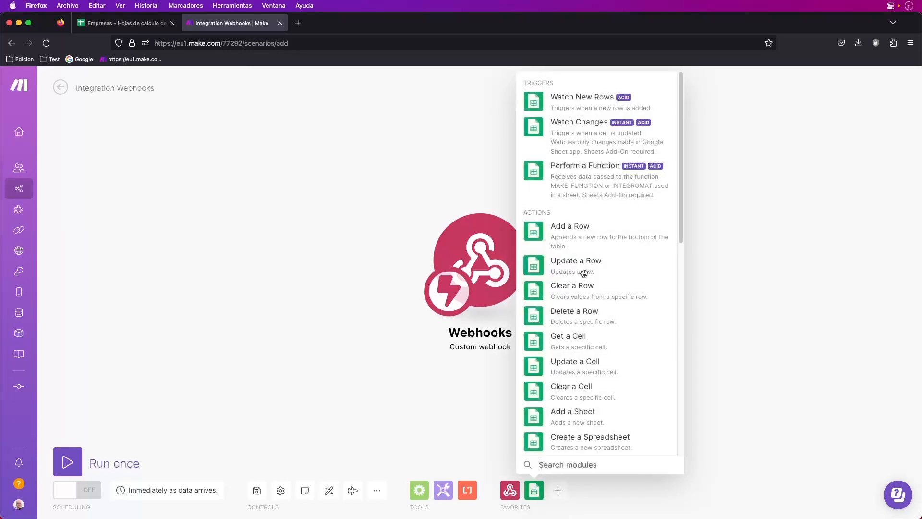
scroll(592, 309, "down", 10)
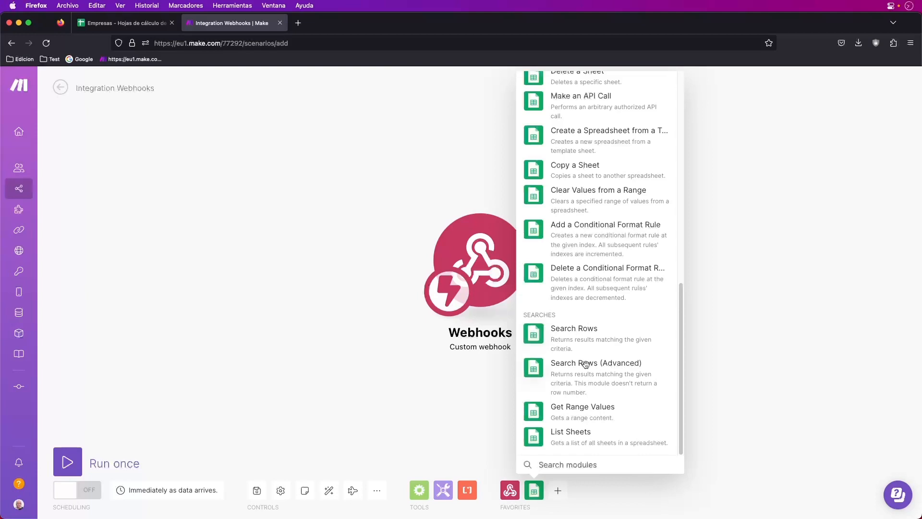
left_click(619, 364)
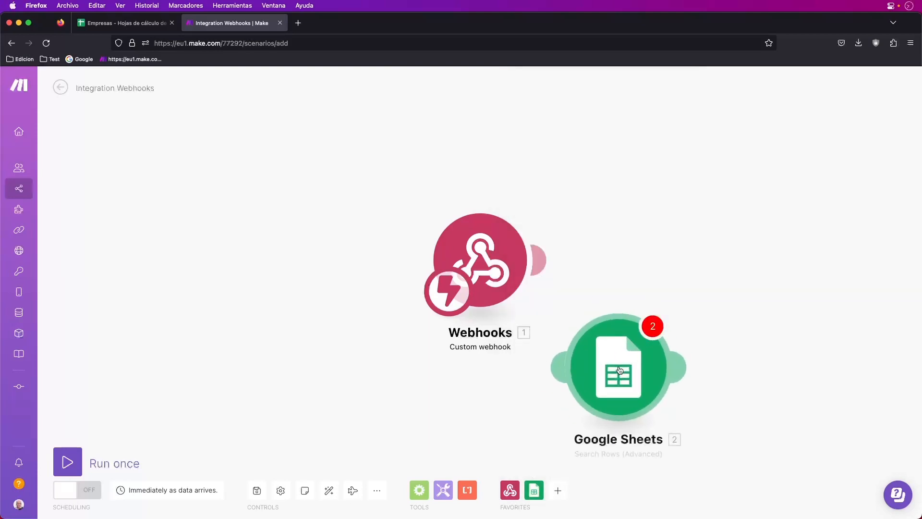
left_click_drag(477, 280, 200, 240)
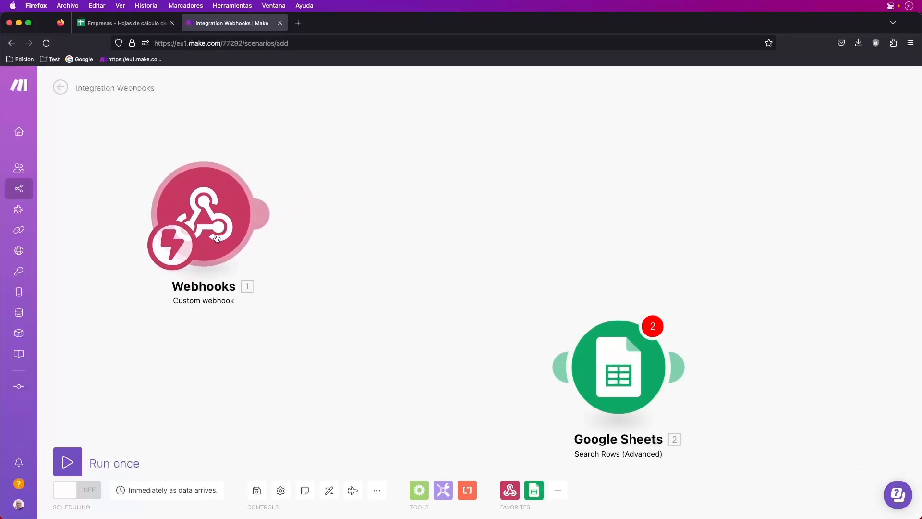
left_click_drag(619, 366, 390, 209)
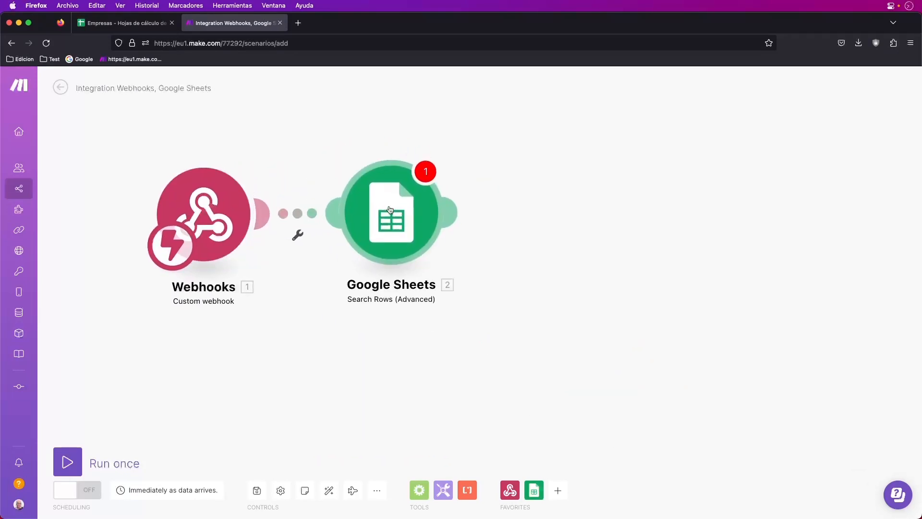
Choose the Empresas spreadsheet from the Empresas folder in My Drive
left_click(407, 207)
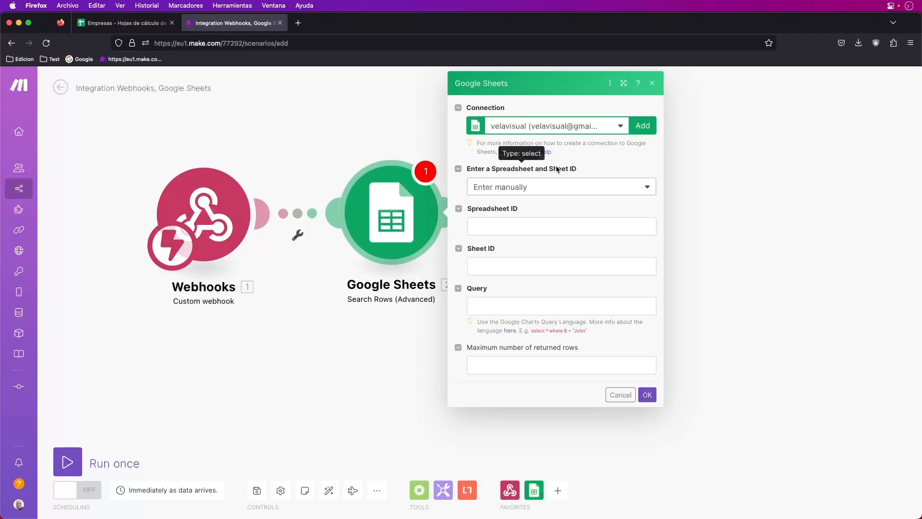
left_click(570, 189)
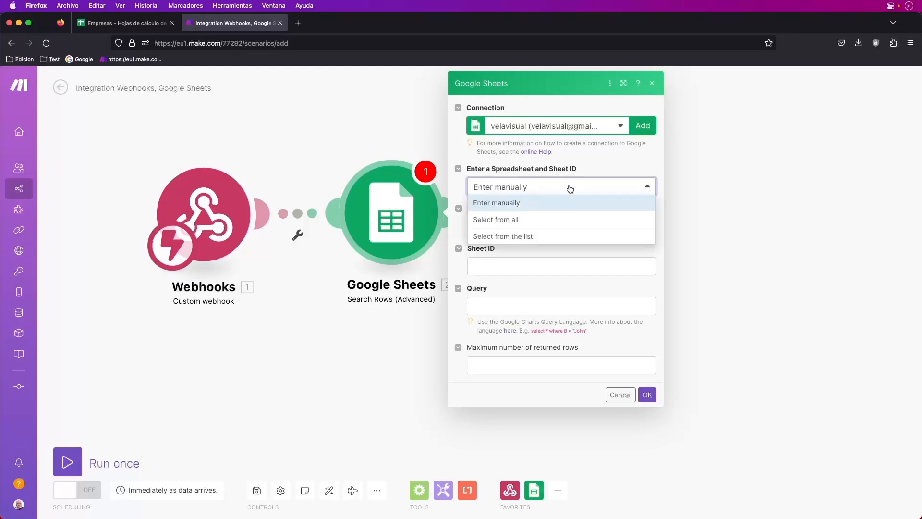
left_click(519, 238)
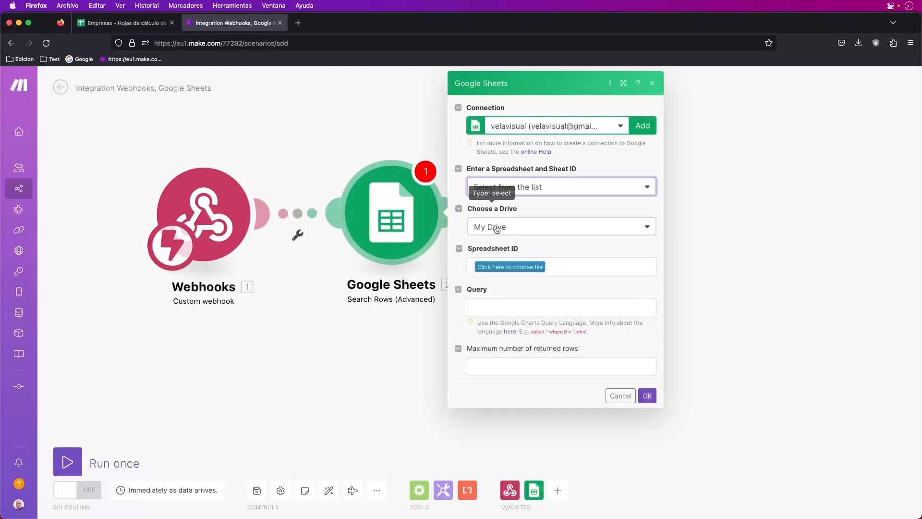
left_click(501, 229)
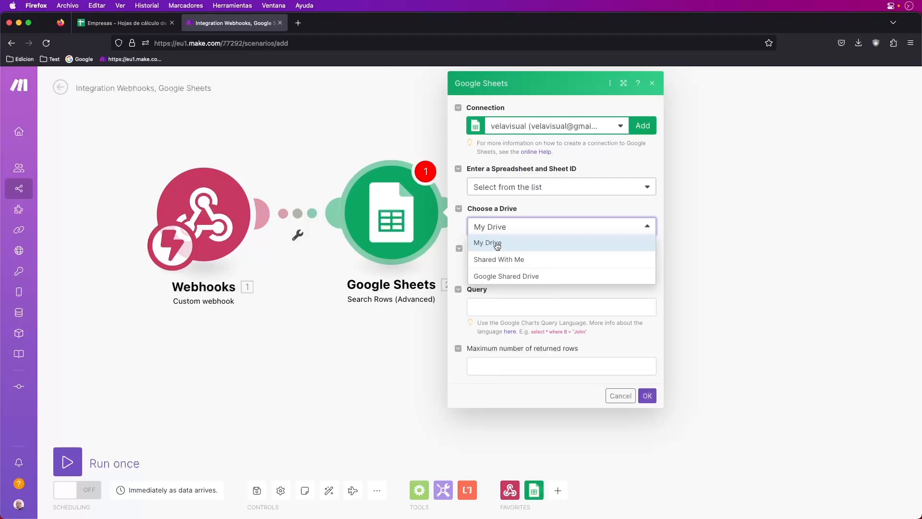
left_click(497, 244)
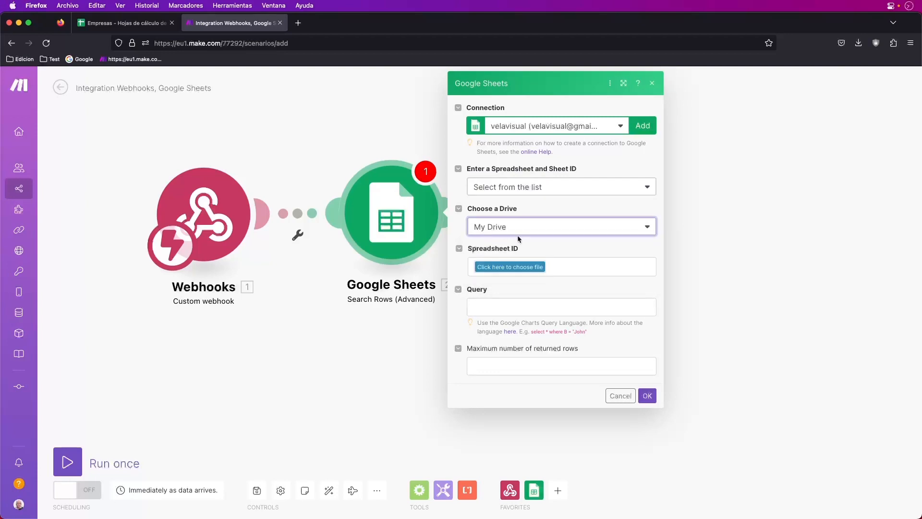
left_click(506, 268)
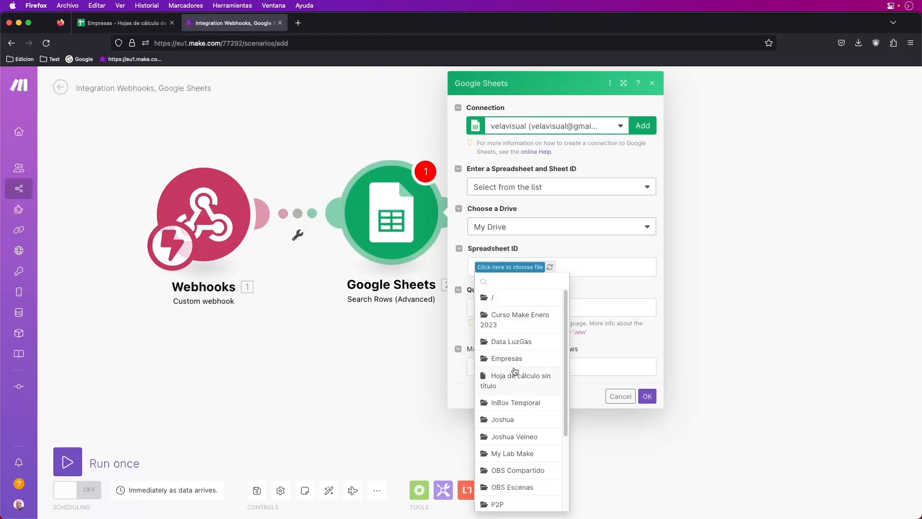
left_click(497, 359)
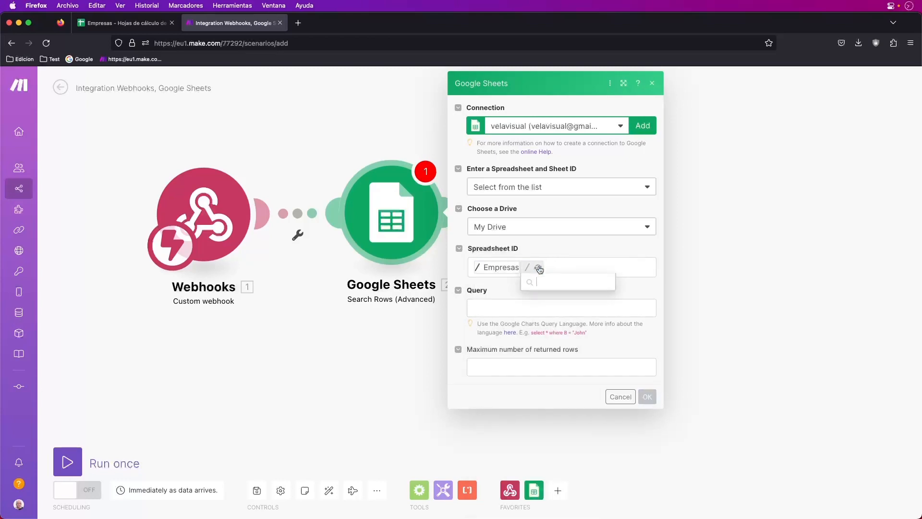
left_click(547, 281)
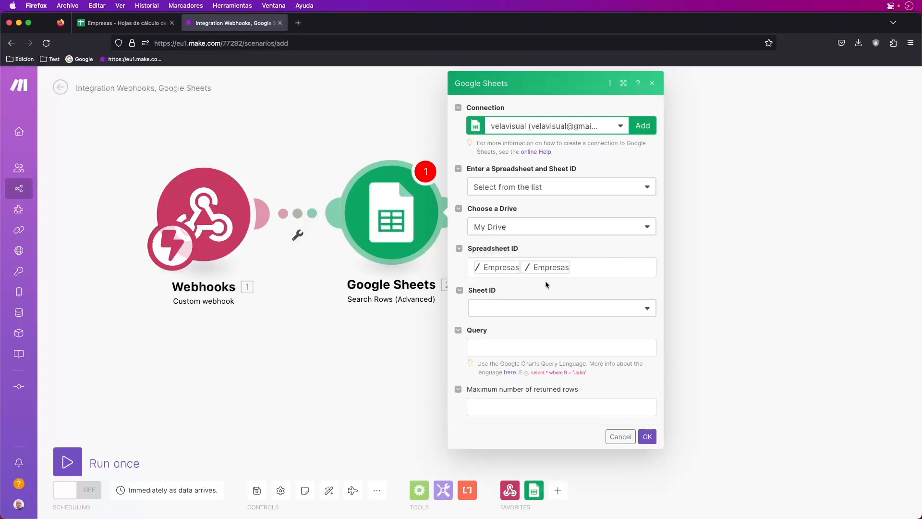
Select the Empresas sheet, enter the query 'select *', and save the module
left_click(533, 308)
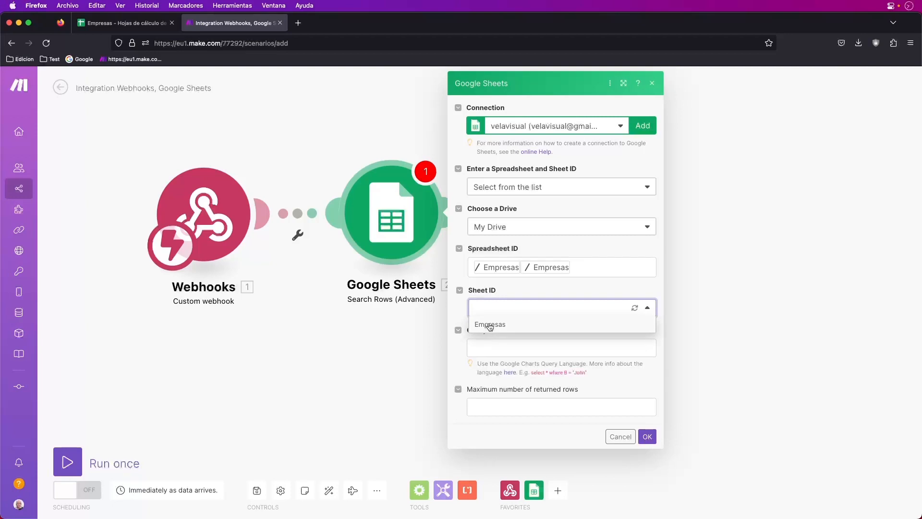
left_click(490, 325)
left_click(484, 347)
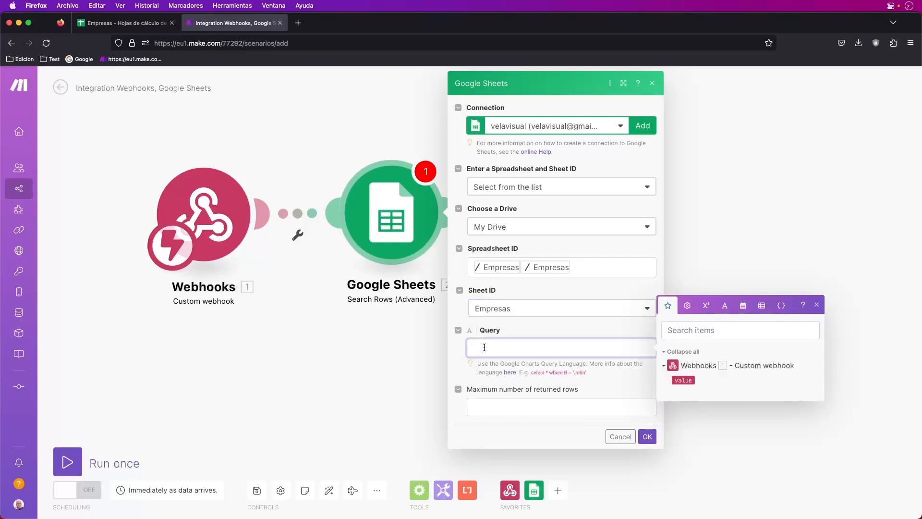
type("select *")
left_click(647, 437)
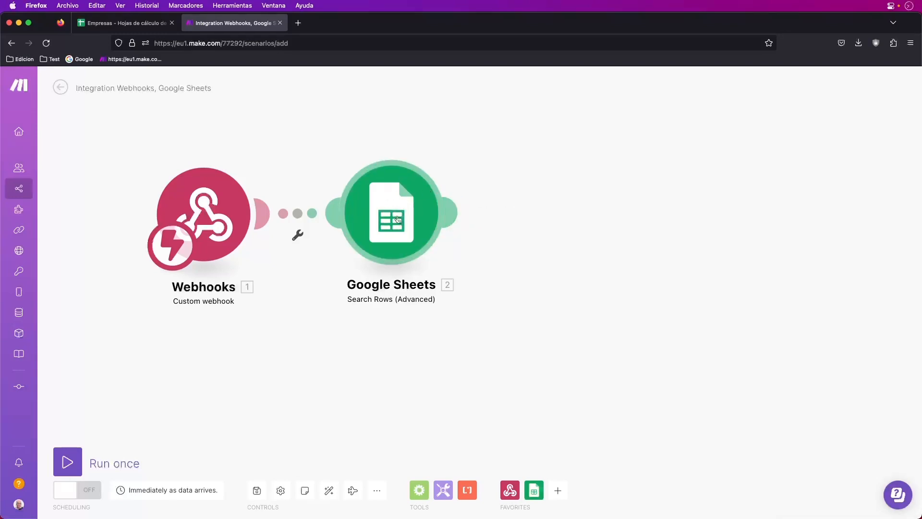
Run only the Google Sheets module and inspect the bundles it returned
right_click(407, 198)
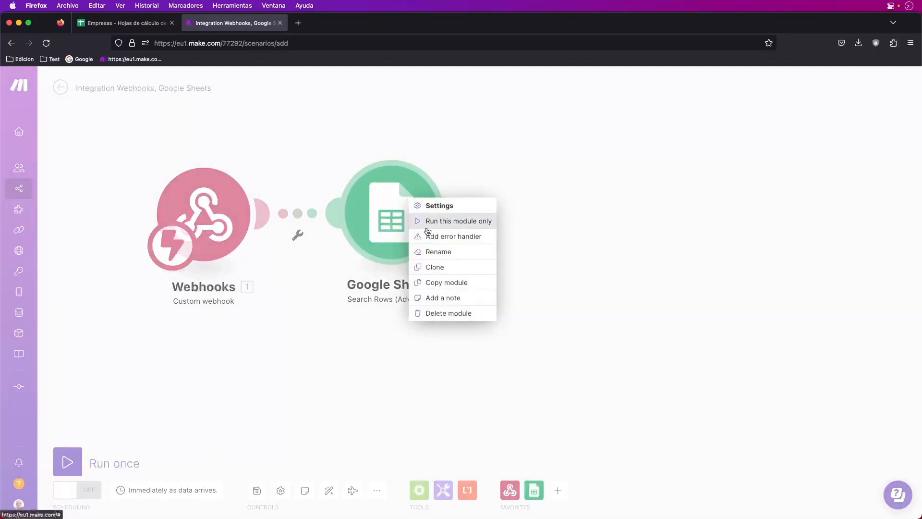
left_click(454, 221)
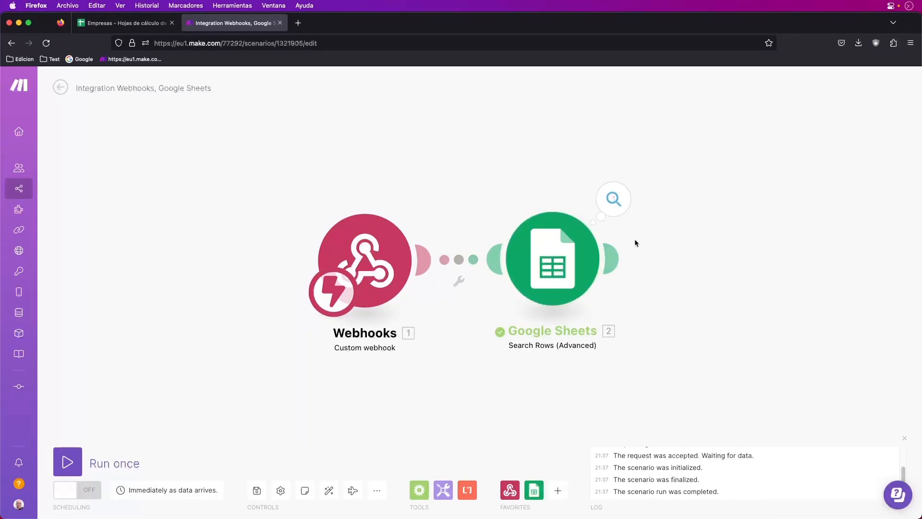
left_click(617, 204)
scroll(705, 269, "down", 20)
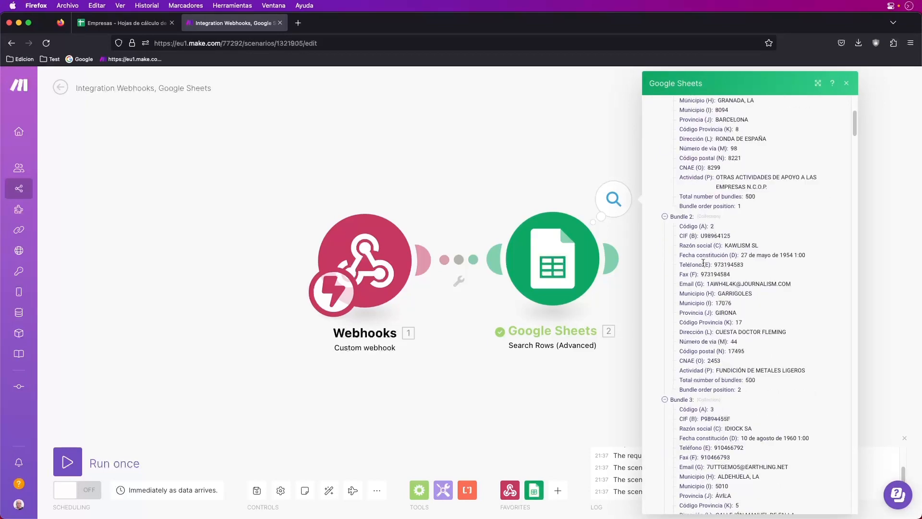
scroll(704, 266, "down", 20)
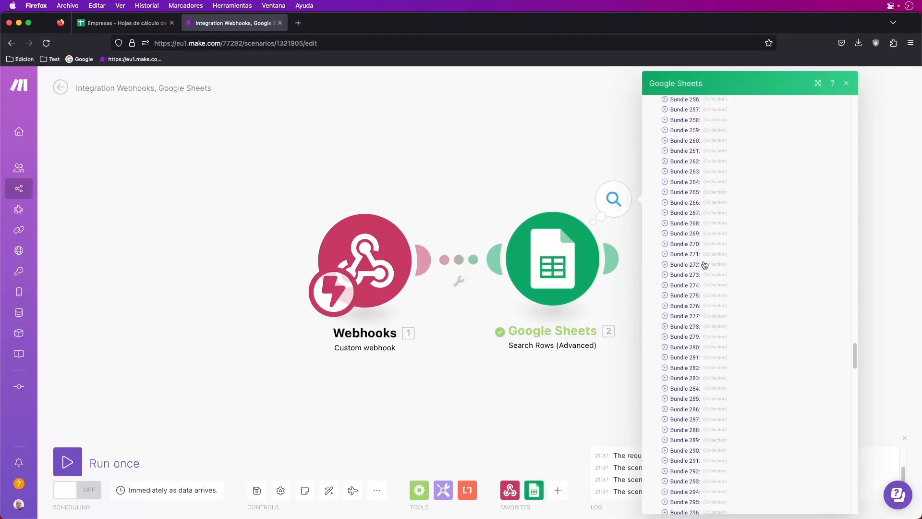
scroll(704, 265, "up", 20)
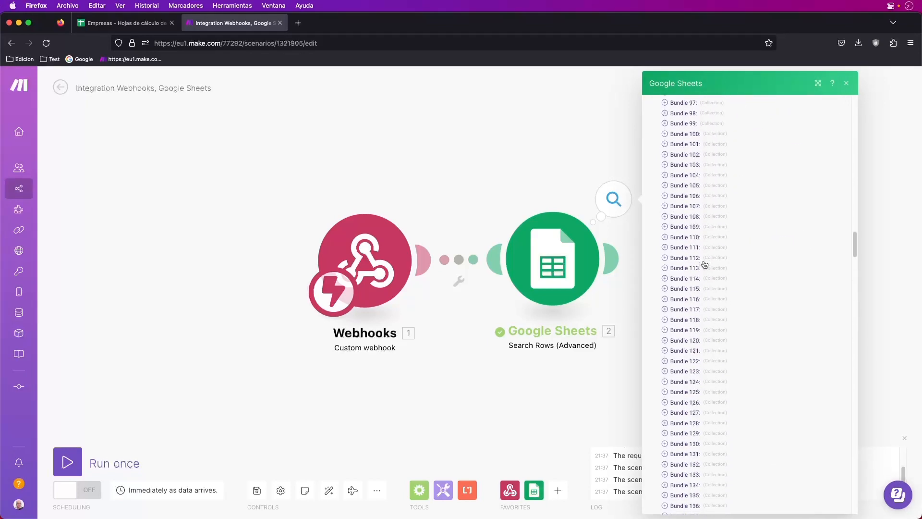
left_click(846, 84)
left_click_drag(372, 148, 199, 130)
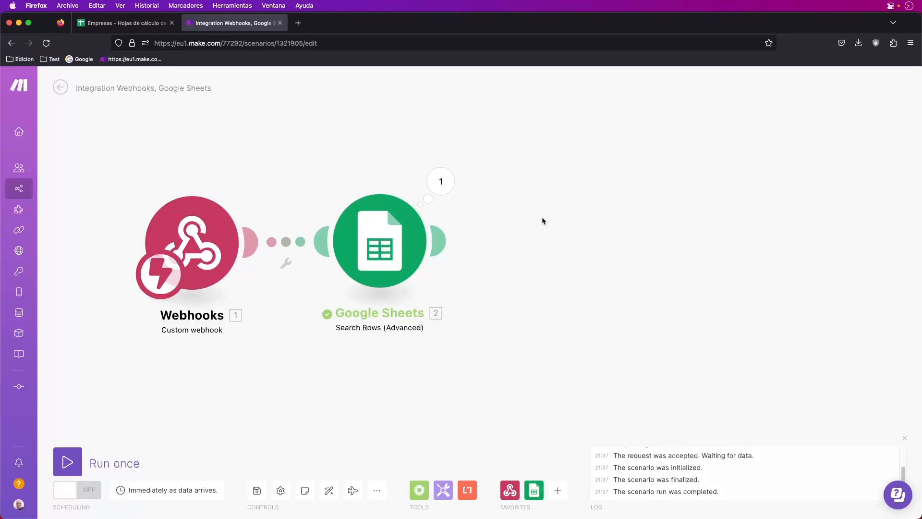
Place a JSON Aggregate to JSON module after the Google Sheets module
left_click(559, 490)
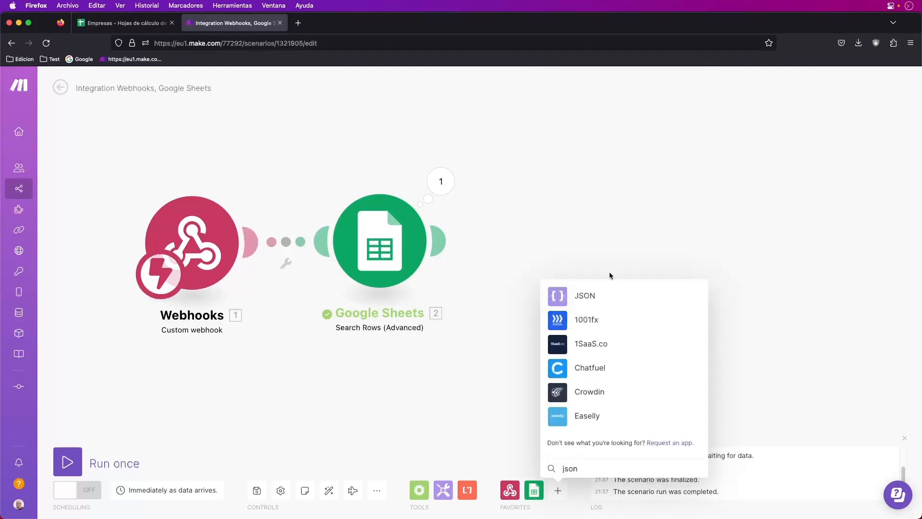
left_click(585, 298)
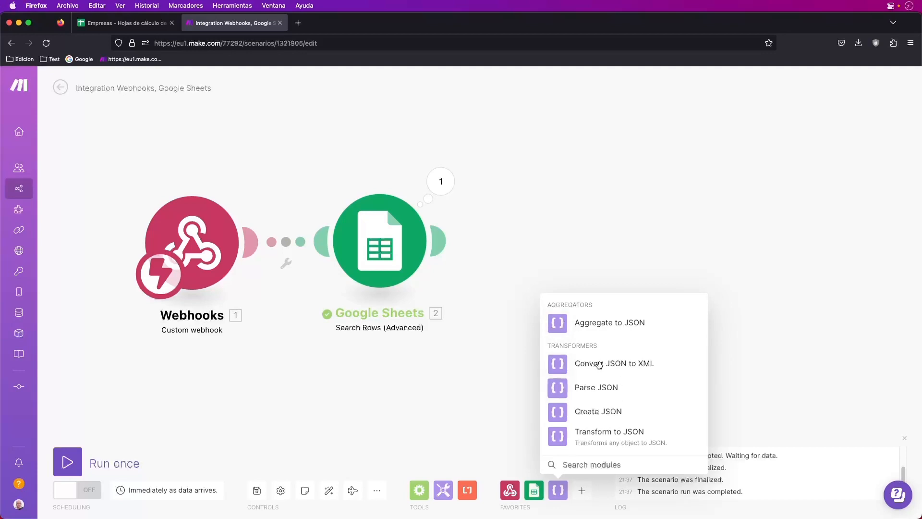
left_click(612, 324)
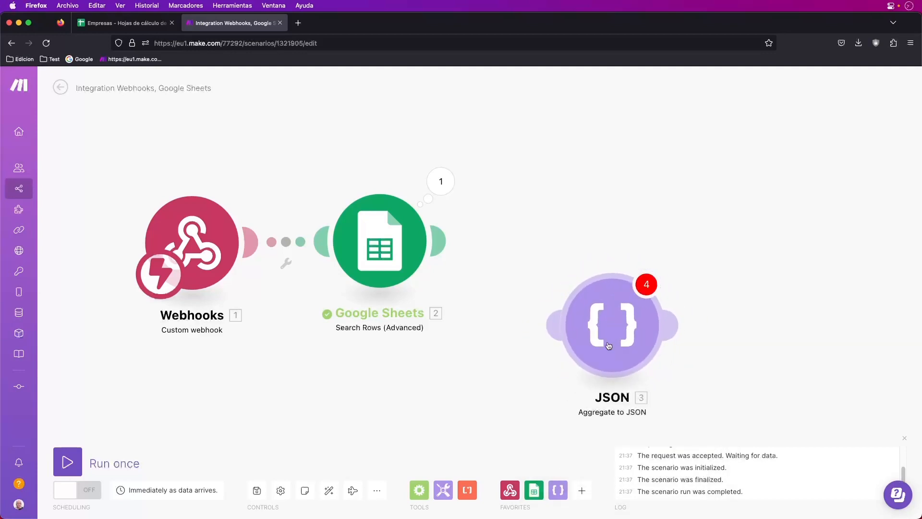
left_click_drag(612, 325, 587, 239)
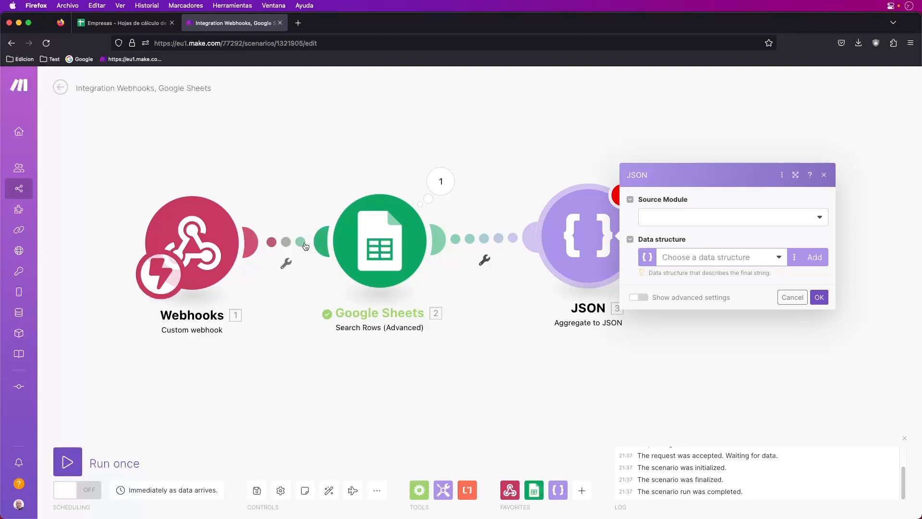
Set the aggregator's Source Module to Google Sheets - Search Rows (Advanced) and add a data structure
left_click(822, 220)
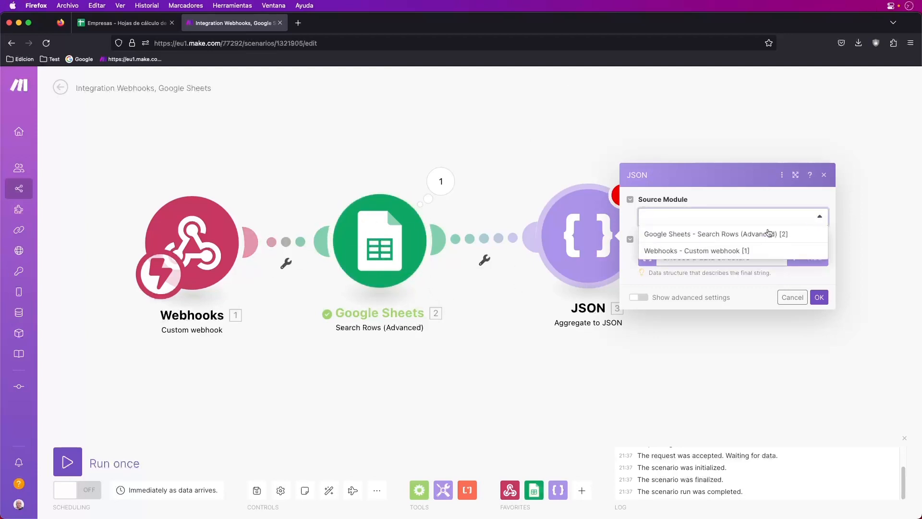
left_click(699, 236)
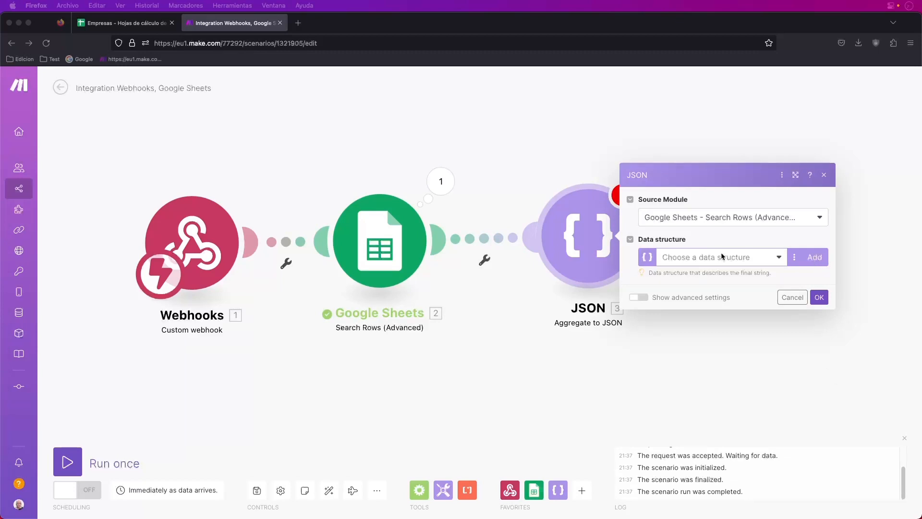
left_click(809, 258)
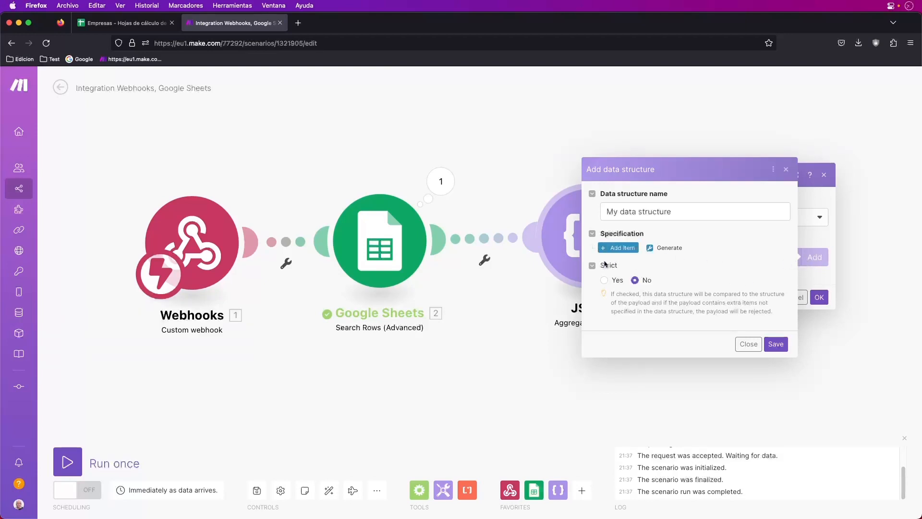
left_click(137, 24)
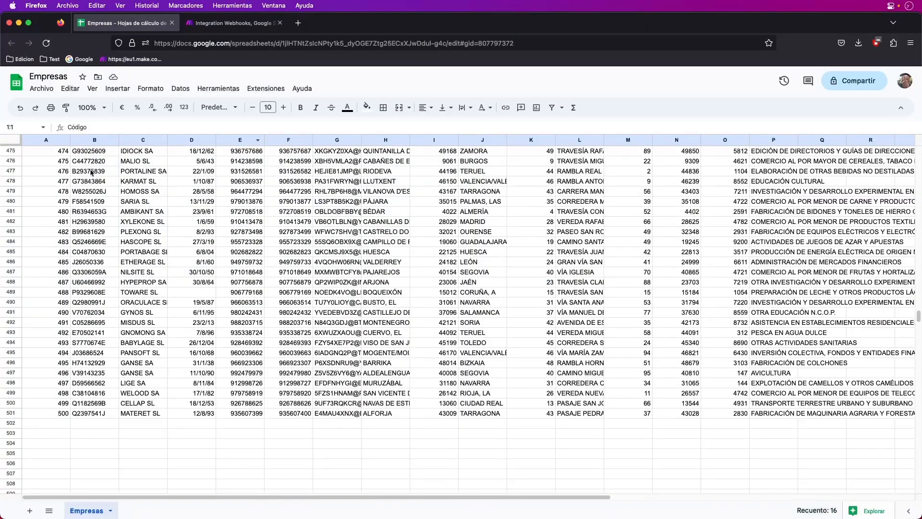
Check the Empresas sheet's column headers, Código, CIF, Razón social through Actividad
scroll(91, 173, "up", 20)
scroll(115, 145, "up", 20)
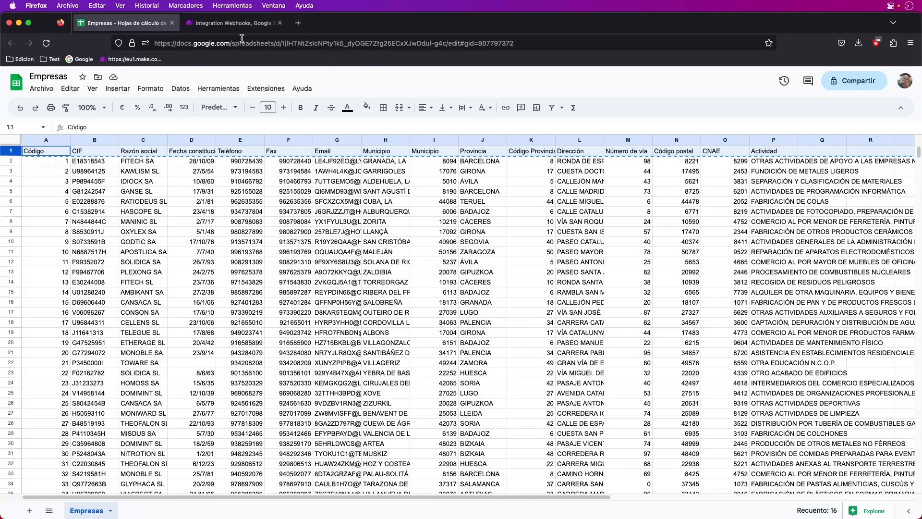
left_click(205, 25)
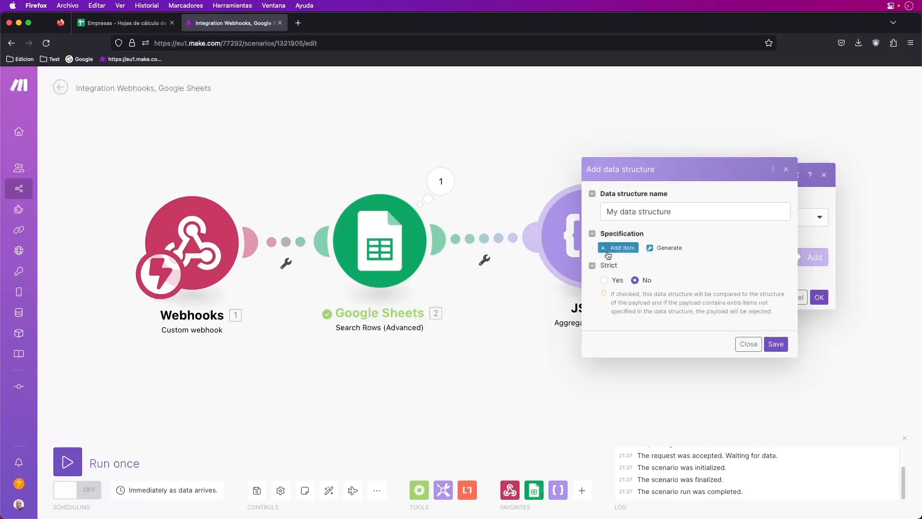
Generate the structure from pasted JSON sample data with empty Código, CIF through Actividad values
left_click(663, 249)
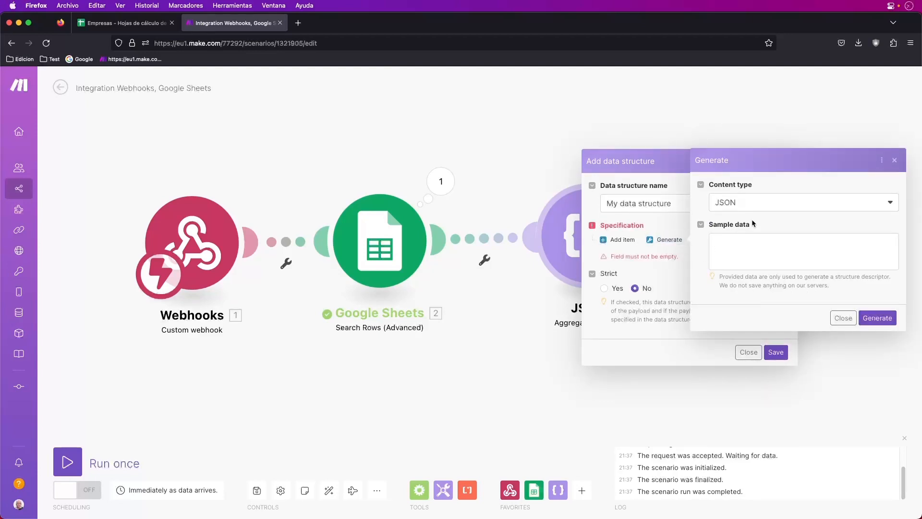
left_click(827, 207)
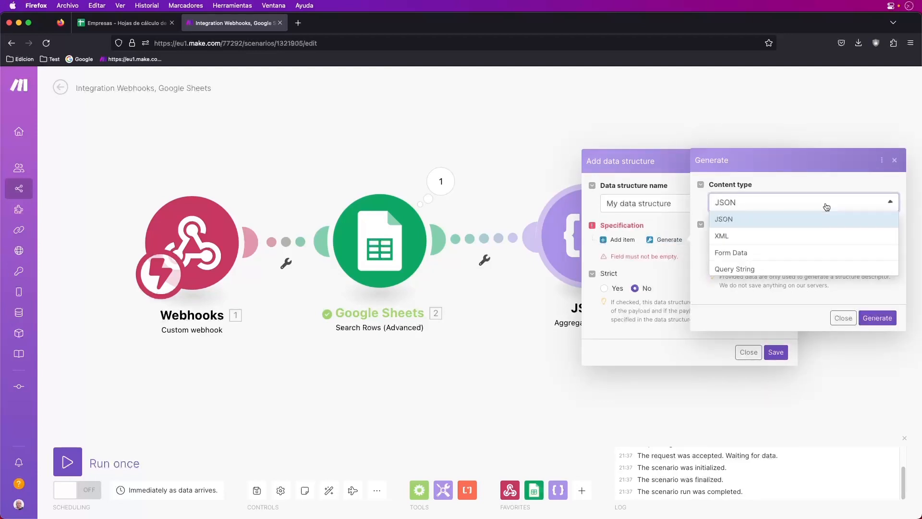
left_click(732, 219)
left_click(724, 247)
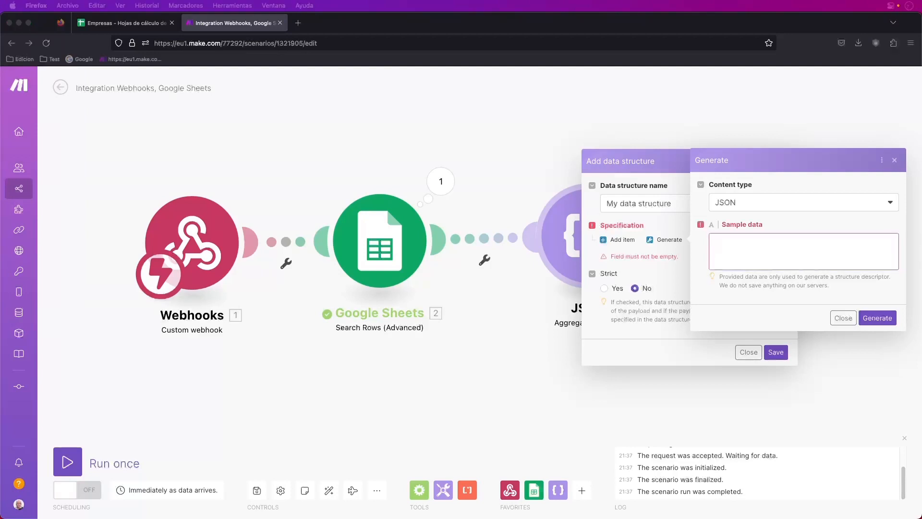
key("super+Tab")
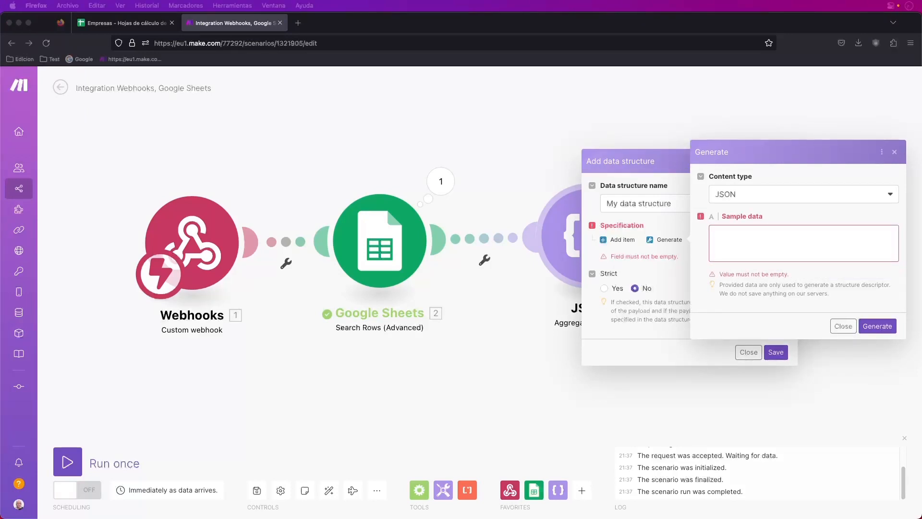
left_click(712, 241)
key("super+v")
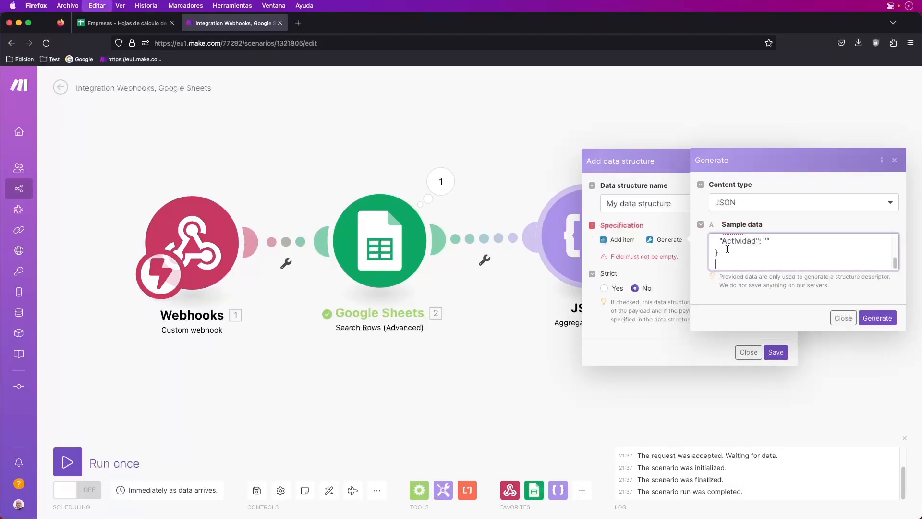
scroll(728, 251, "down", 2)
scroll(729, 251, "up", 2)
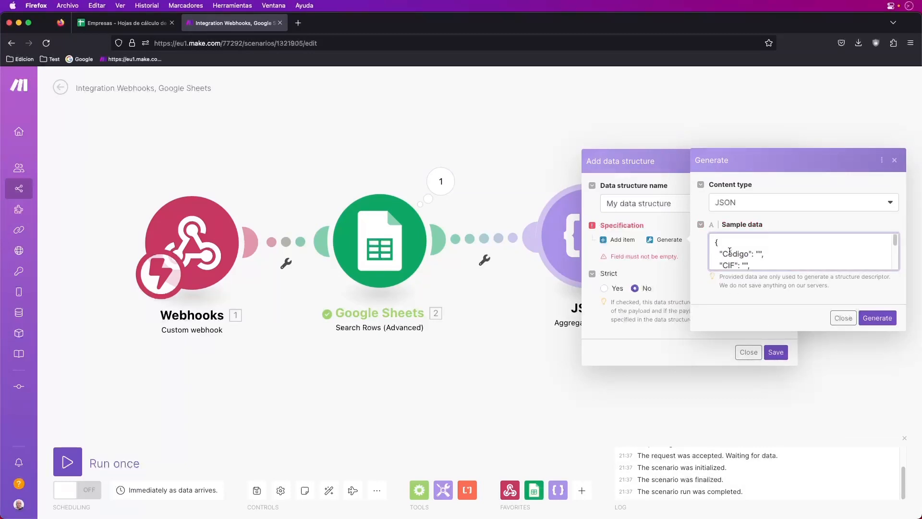
scroll(730, 251, "down", 3)
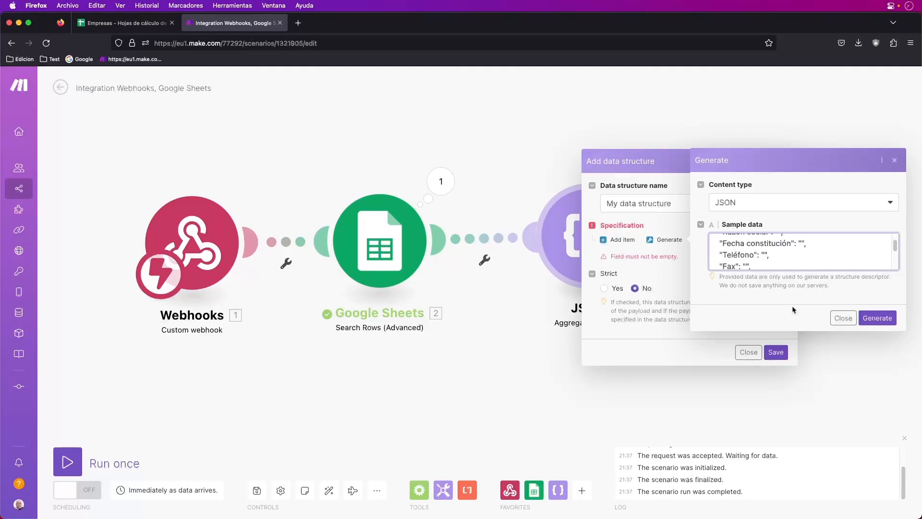
left_click(877, 319)
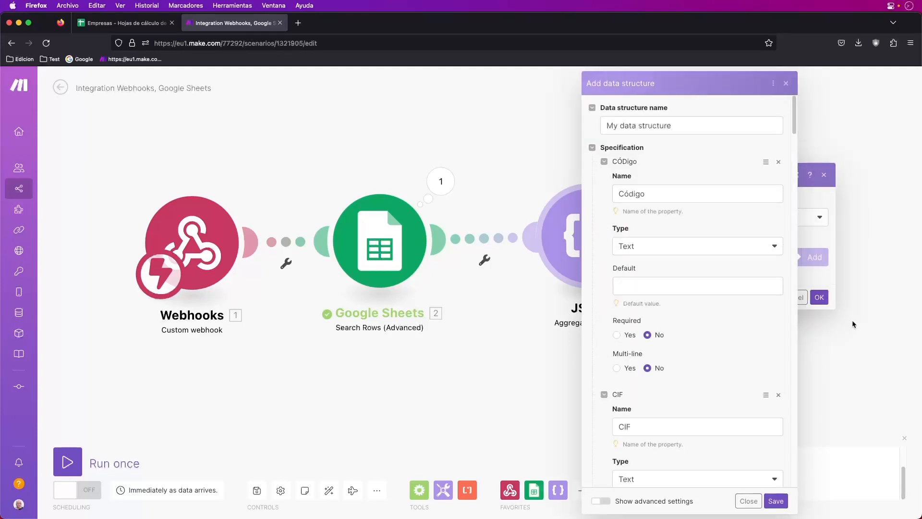
Collapse the generated properties, down to Email, to review the list
left_click(605, 163)
left_click(605, 176)
left_click(605, 191)
left_click(605, 205)
left_click(605, 220)
left_click(604, 234)
left_click(604, 248)
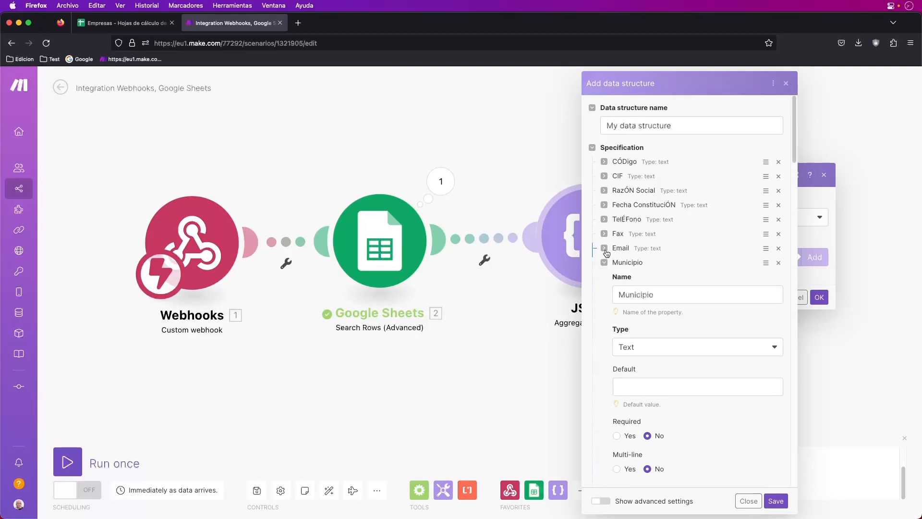
Keep Código as a Text property and save My data structure
left_click(606, 162)
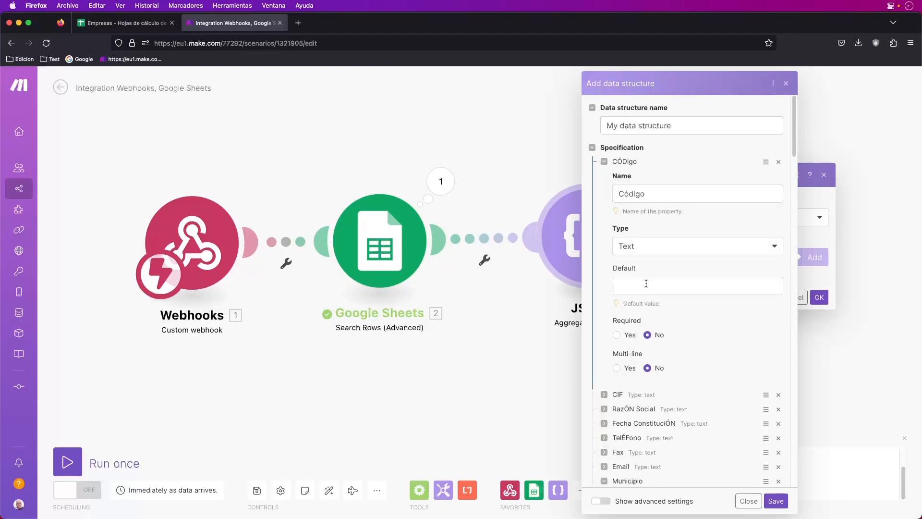
left_click(671, 248)
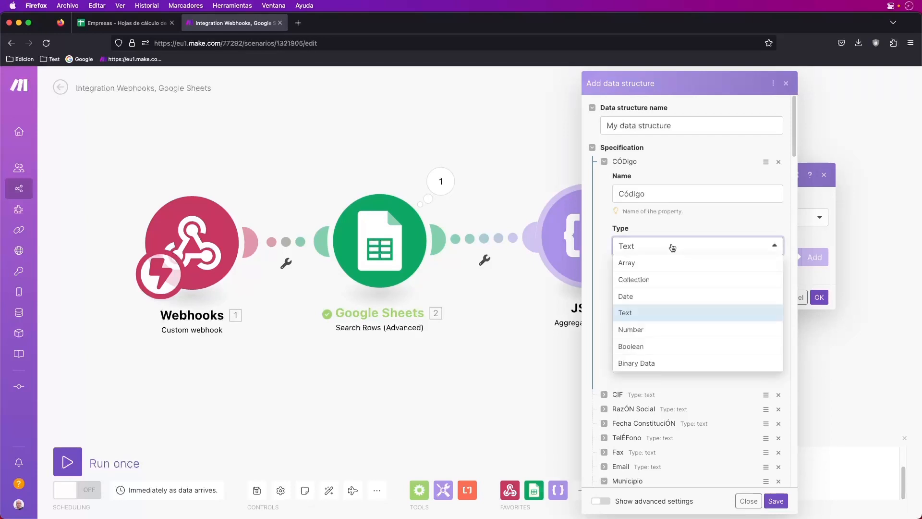
left_click(634, 313)
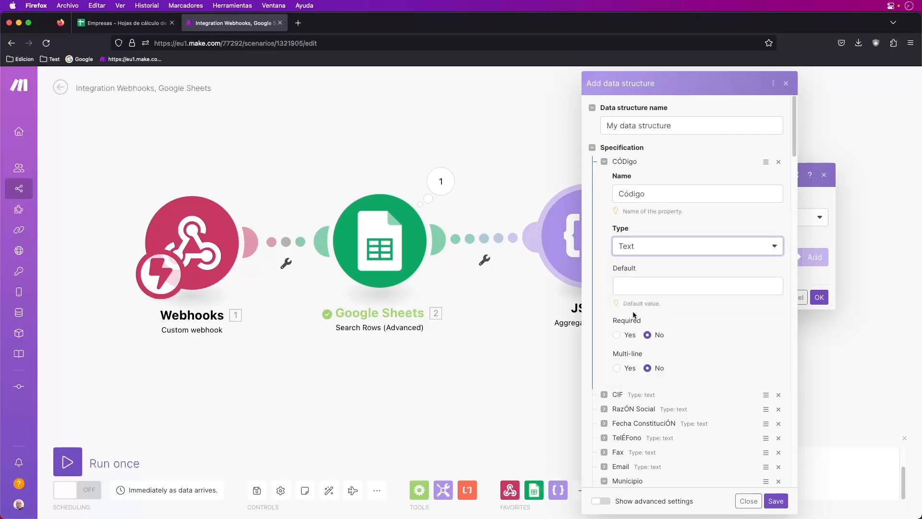
left_click(630, 285)
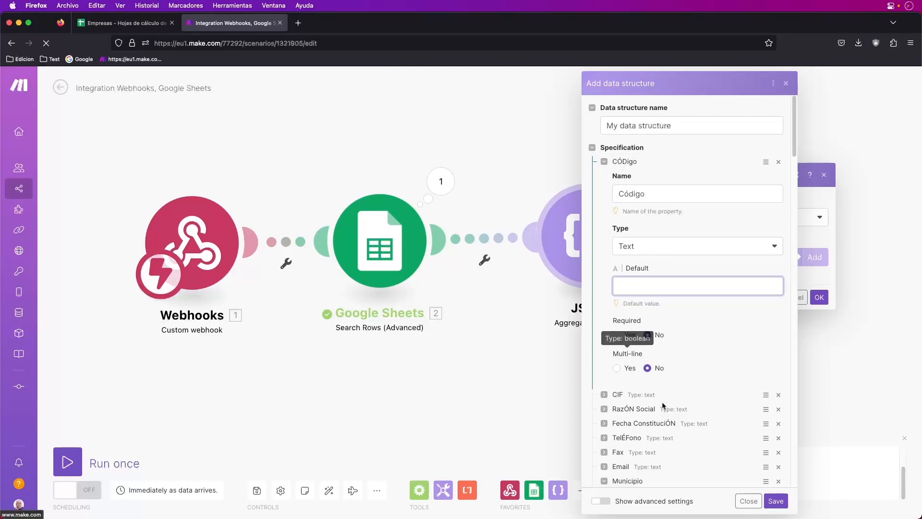
scroll(621, 287, "down", 8)
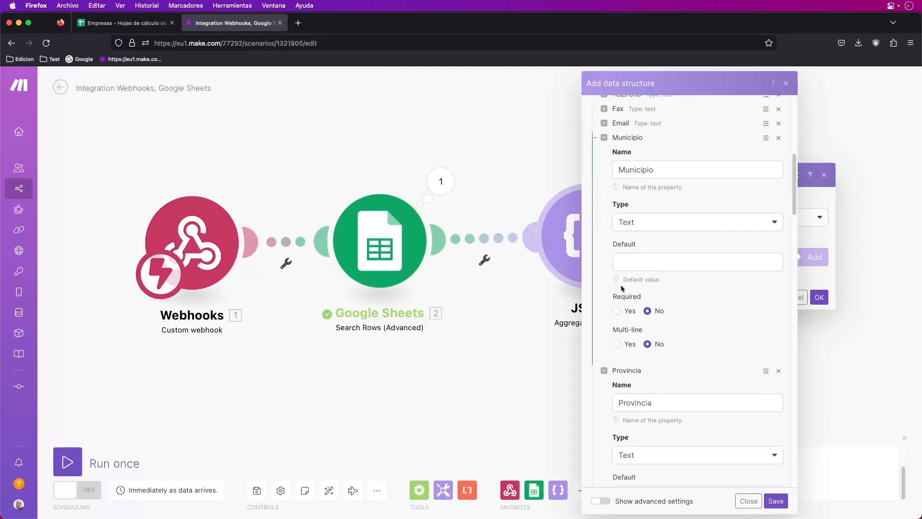
scroll(621, 285, "up", 8)
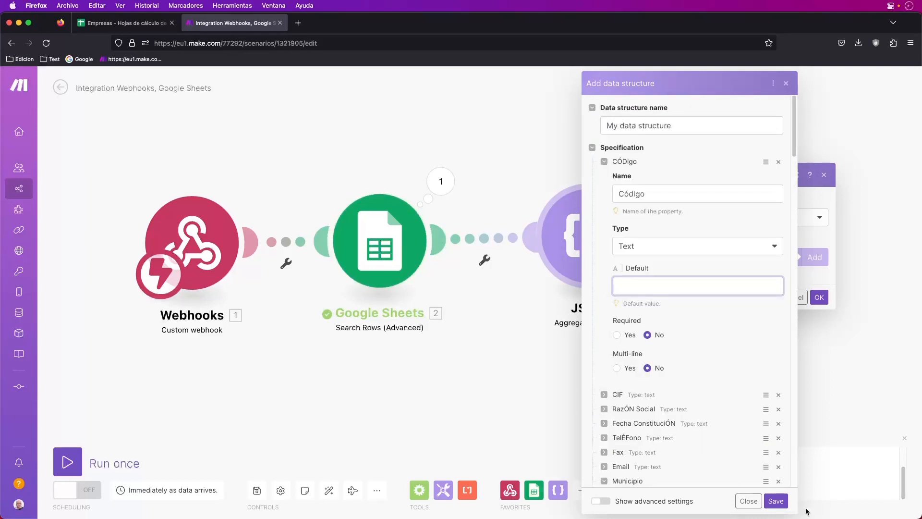
left_click(776, 501)
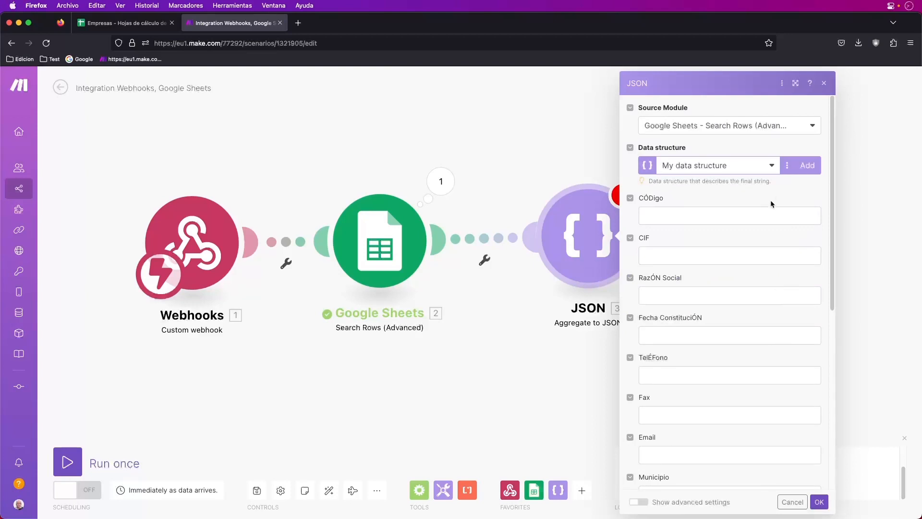
Map sheet columns A–F (Código, CIF, Razón social, Fecha constitución, Teléfono, Fax) into the JSON fields
left_click(654, 215)
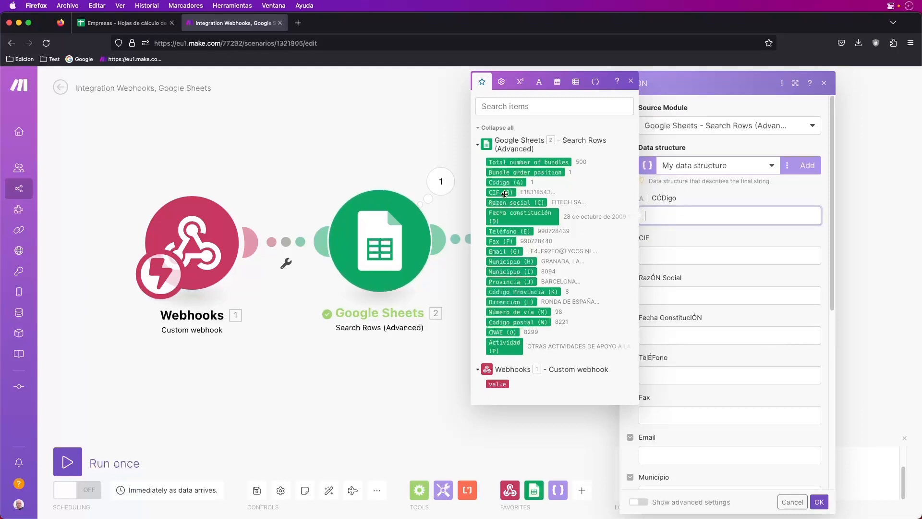
left_click_drag(501, 183, 666, 220)
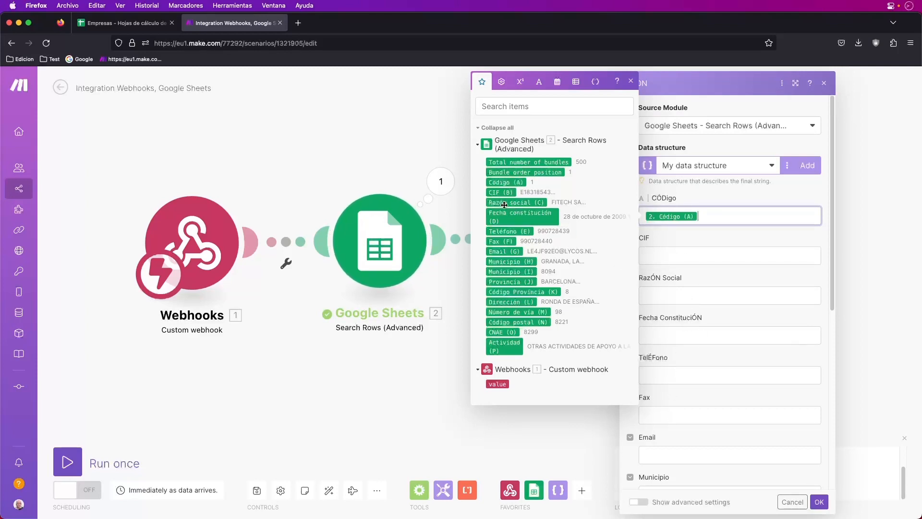
left_click_drag(500, 192, 656, 256)
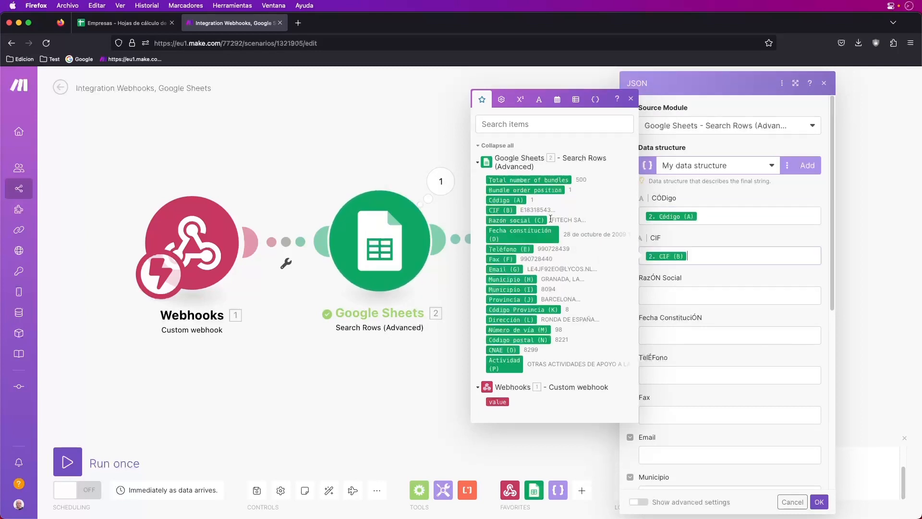
left_click_drag(513, 220, 700, 295)
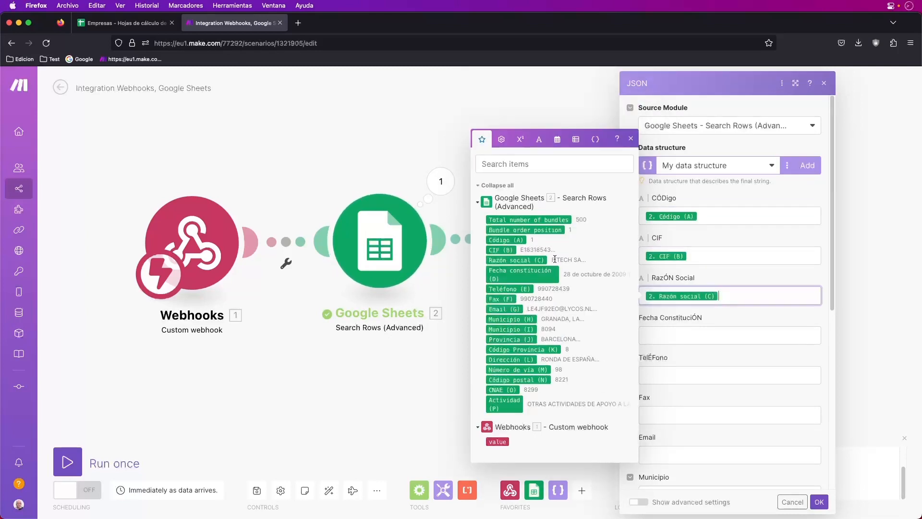
left_click_drag(512, 273, 688, 337)
left_click_drag(507, 329, 686, 376)
left_click_drag(495, 351, 664, 410)
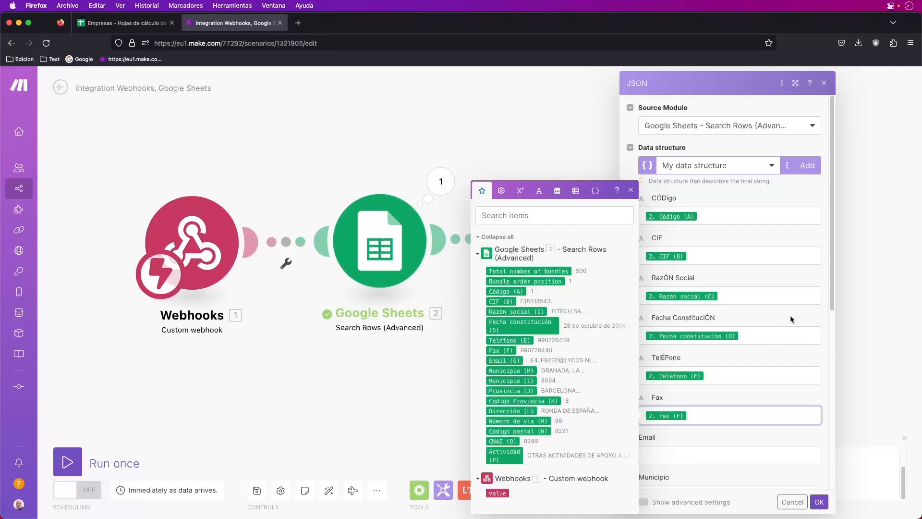
Map Email, Municipio, Provincia and Código Provincia columns into their JSON fields
left_click_drag(834, 310, 836, 411)
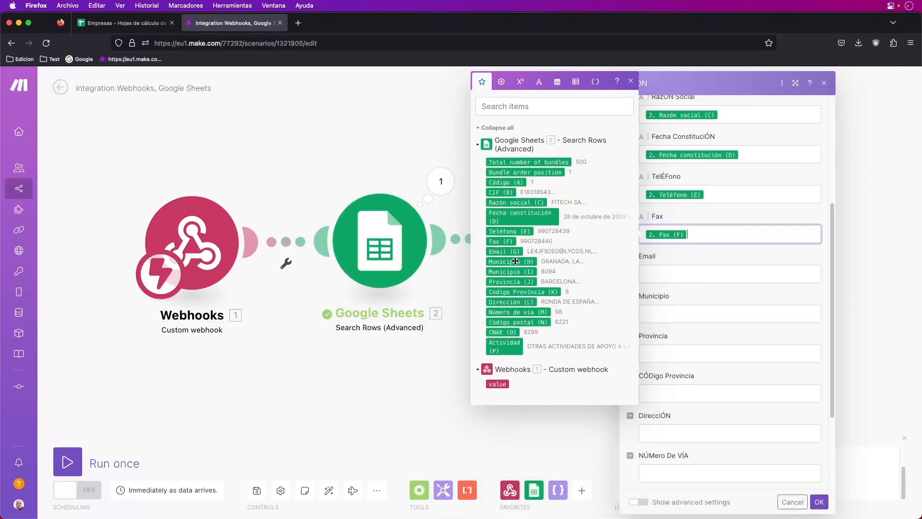
left_click(664, 276)
left_click(504, 252)
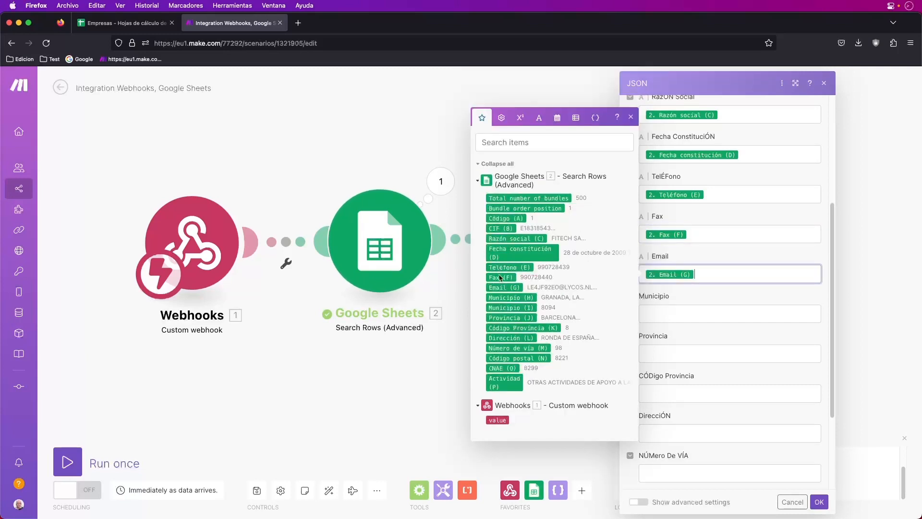
left_click_drag(504, 297, 646, 314)
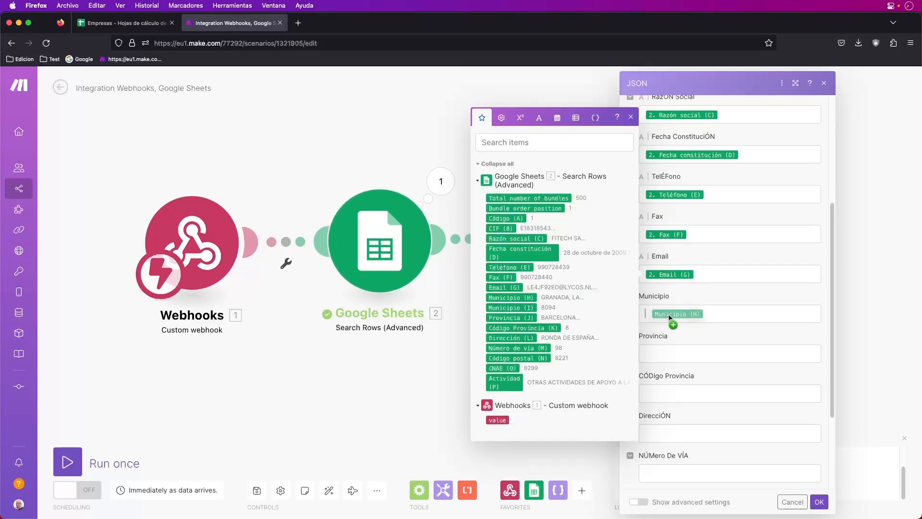
left_click_drag(503, 358, 678, 358)
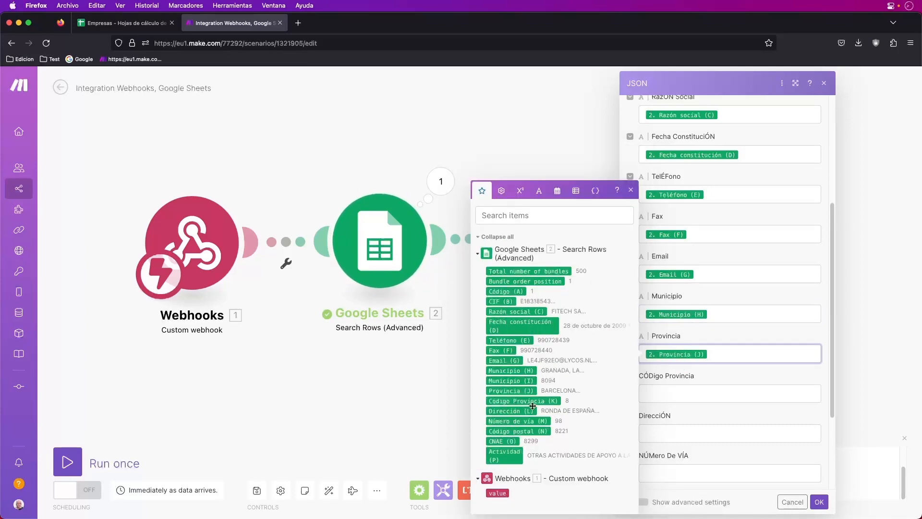
left_click_drag(528, 401, 676, 397)
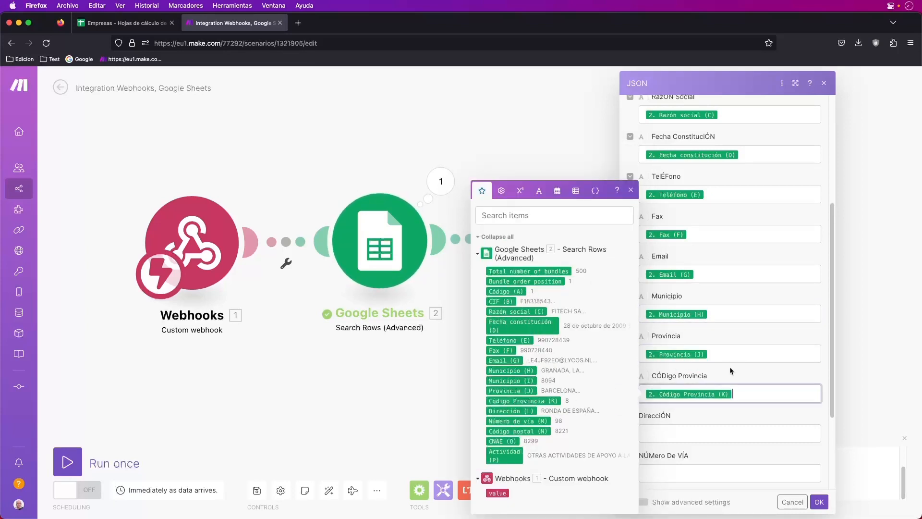
Map Dirección, Número de vía, Código postal, CNAE and Actividad, then confirm the aggregator
left_click_drag(833, 328, 837, 400)
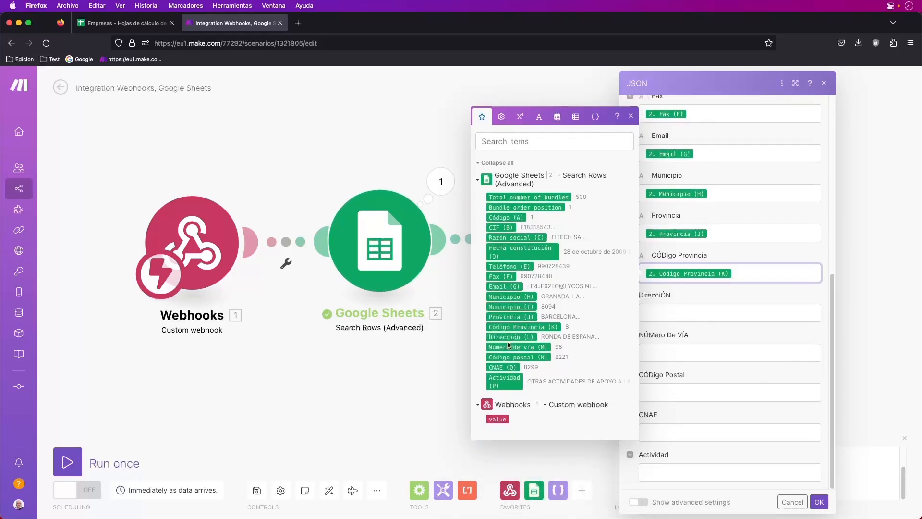
left_click_drag(507, 338, 672, 313)
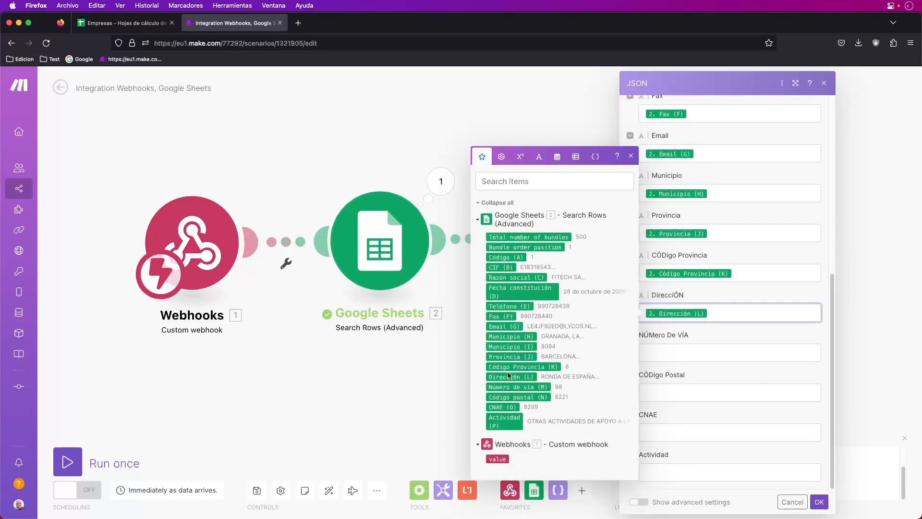
left_click_drag(509, 388, 673, 354)
left_click_drag(507, 432, 673, 394)
left_click_drag(503, 440, 673, 433)
left_click_drag(500, 459, 672, 473)
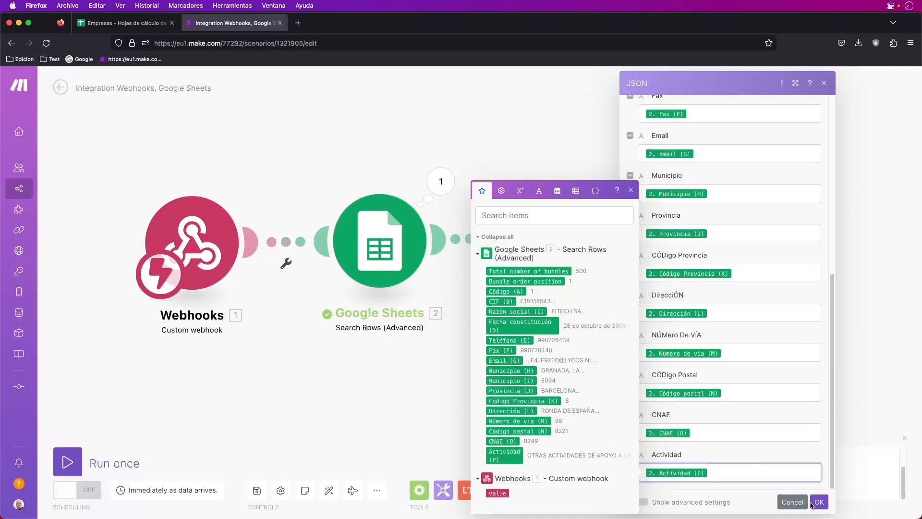
left_click(818, 502)
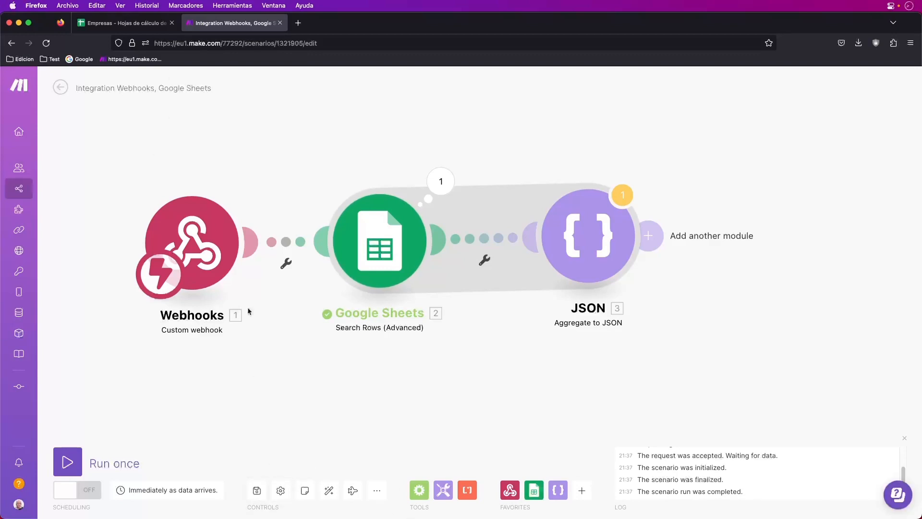
Trim the scenario title to vEmpresas and save it despite the transformer warning
left_click_drag(210, 89, 207, 88)
key("BackSpace")
key("BackSpace")
key("BackSpace")
key("BackSpace")
key("BackSpace")
key("BackSpace")
key("BackSpace")
key("BackSpace")
key("BackSpace")
key("BackSpace")
key("BackSpace")
key("BackSpace")
key("BackSpace")
key("BackSpace")
key("BackSpace")
key("BackSpace")
key("BackSpace")
key("BackSpace")
key("BackSpace")
key("BackSpace")
key("BackSpace")
key("BackSpace")
key("BackSpace")
key("BackSpace")
key("BackSpace")
key("BackSpace")
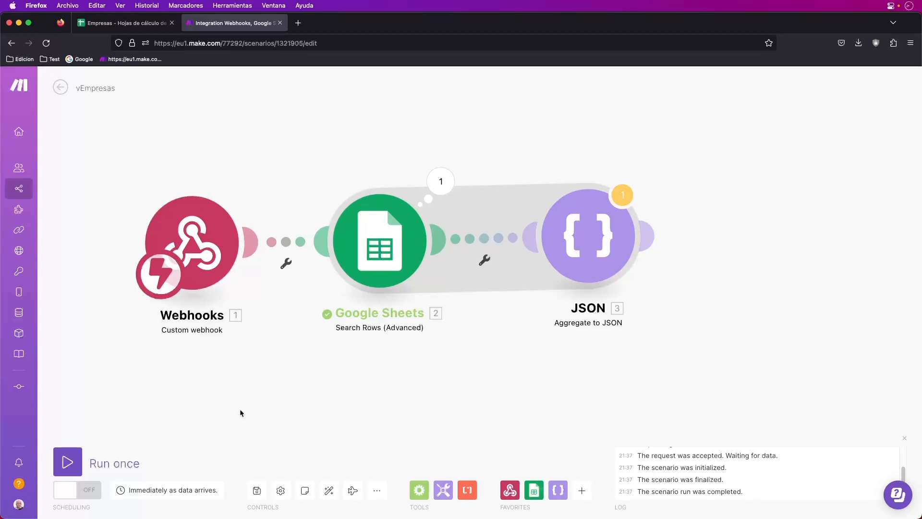
left_click(257, 490)
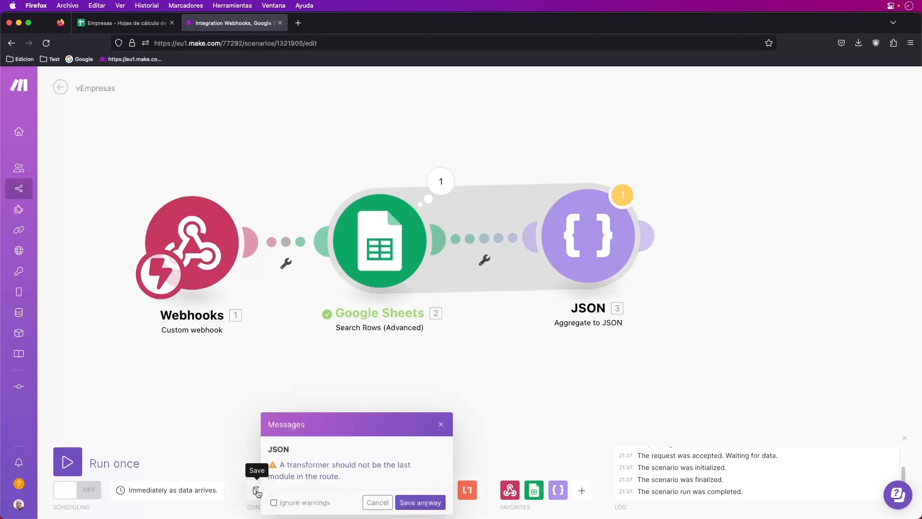
left_click(419, 502)
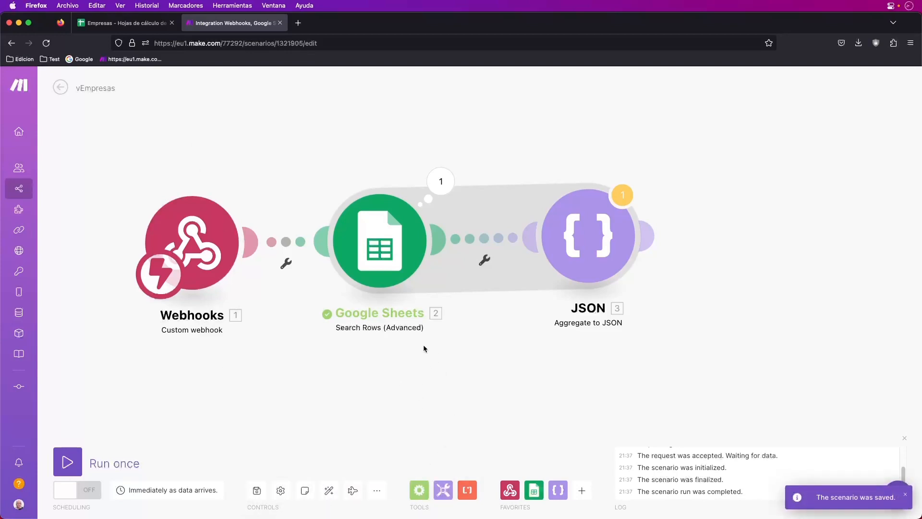
Start a single test run, stop it while waiting for webhook data, and dismiss the JSON warning
left_click(67, 461)
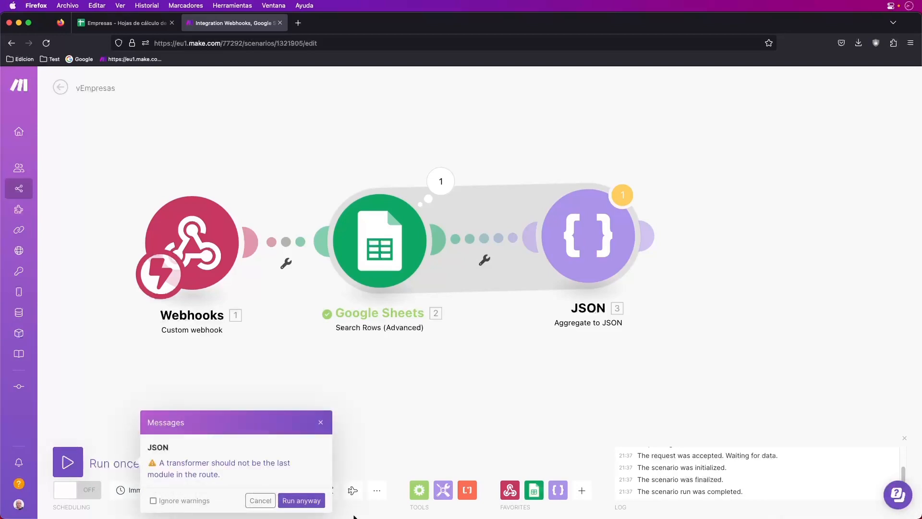
left_click(301, 501)
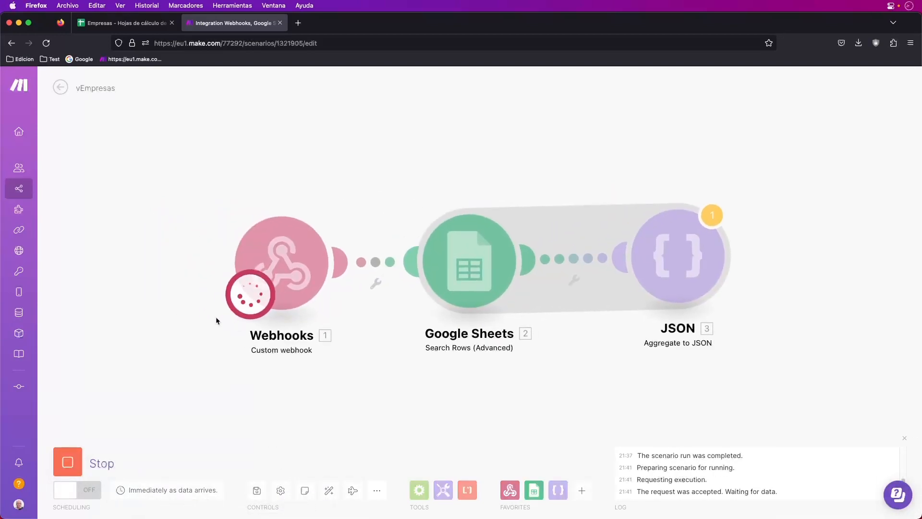
left_click(68, 473)
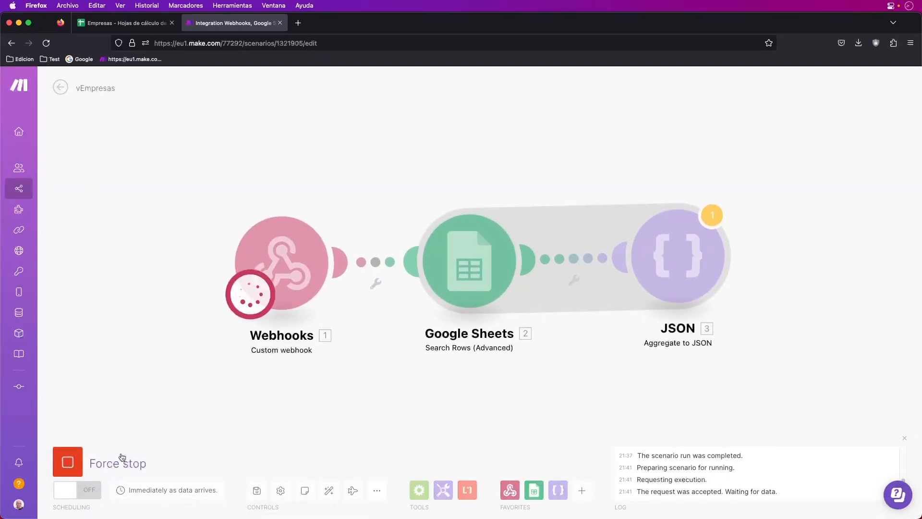
left_click(714, 219)
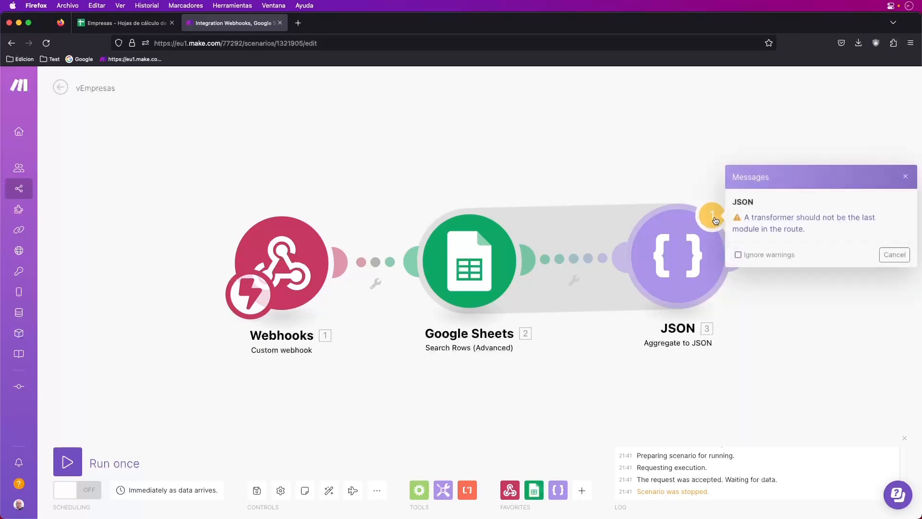
left_click(895, 254)
Run only the Google Sheets search module and close the resulting JSON warning
right_click(695, 242)
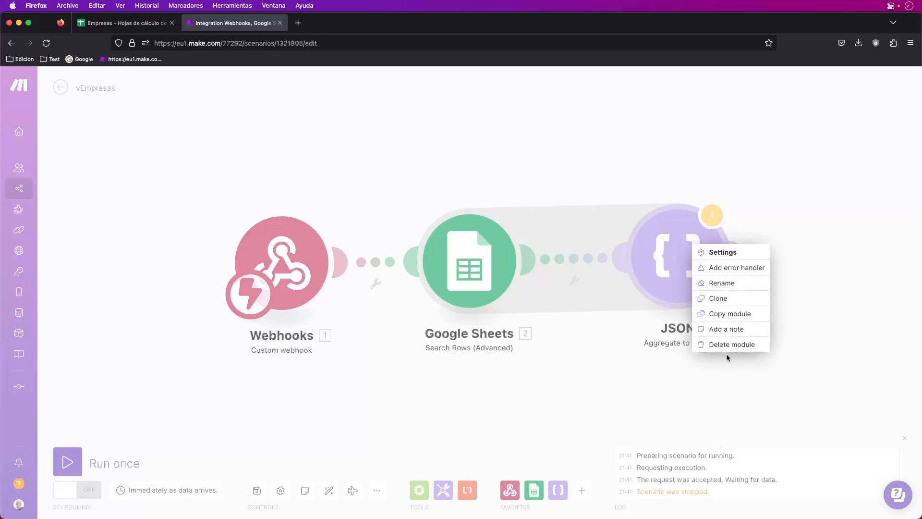
left_click(902, 265)
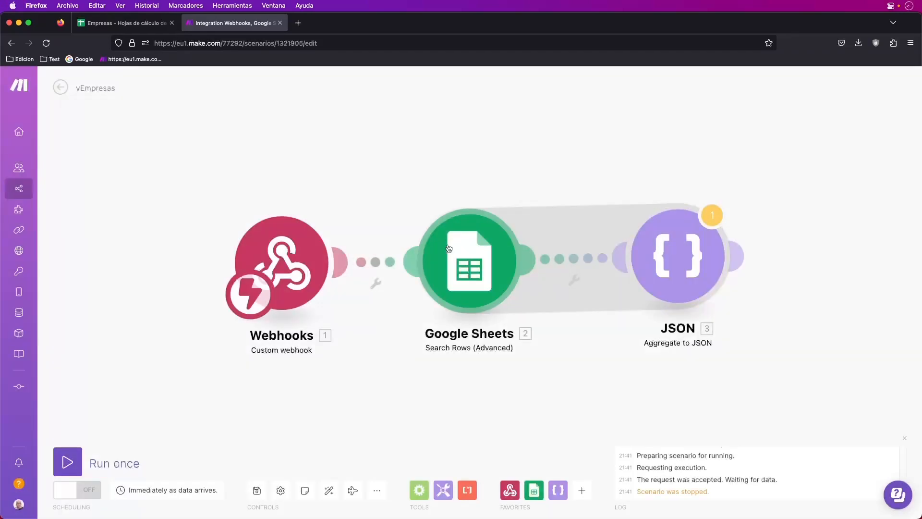
right_click(477, 255)
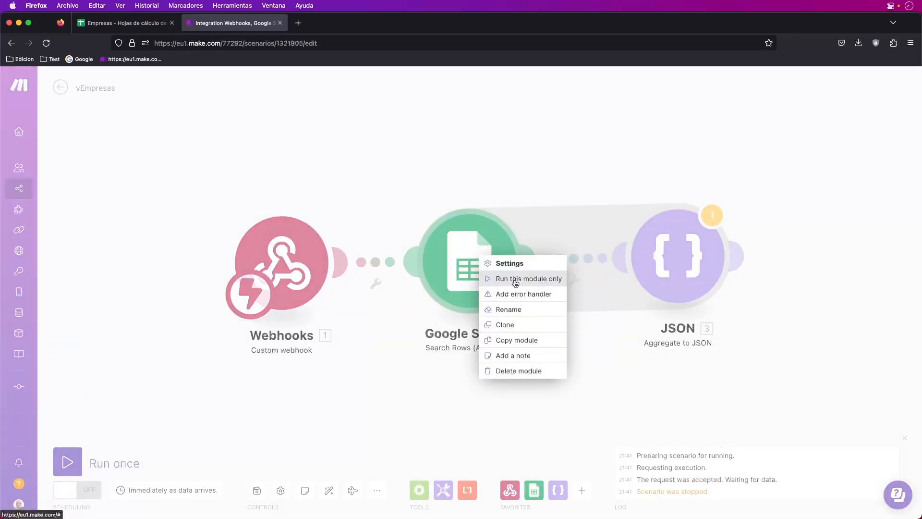
left_click(514, 281)
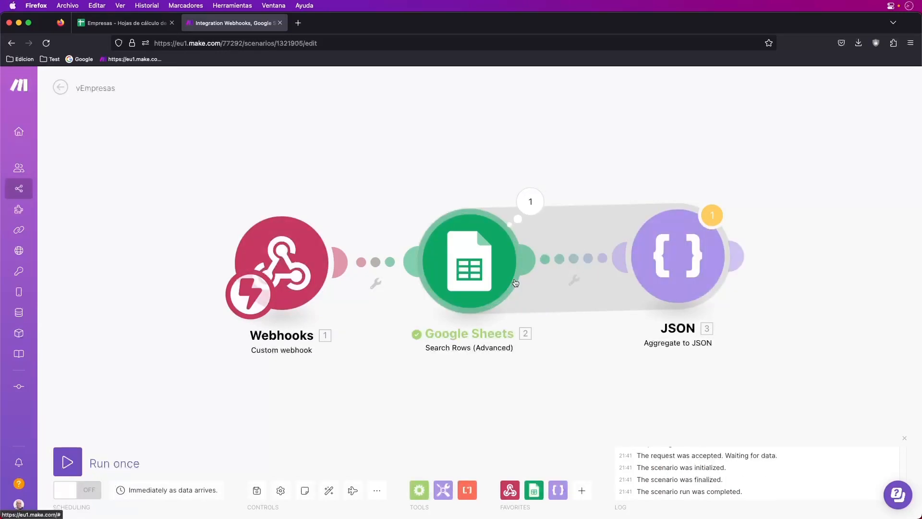
left_click(716, 215)
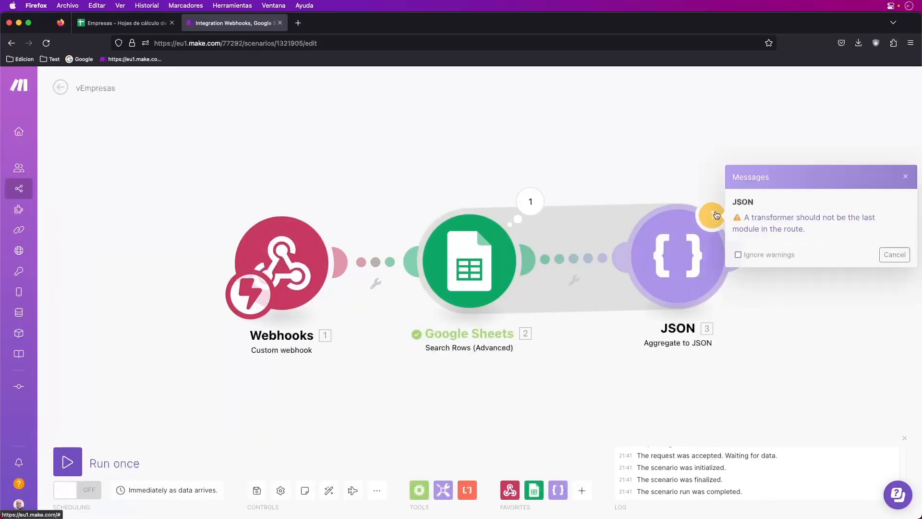
left_click(779, 220)
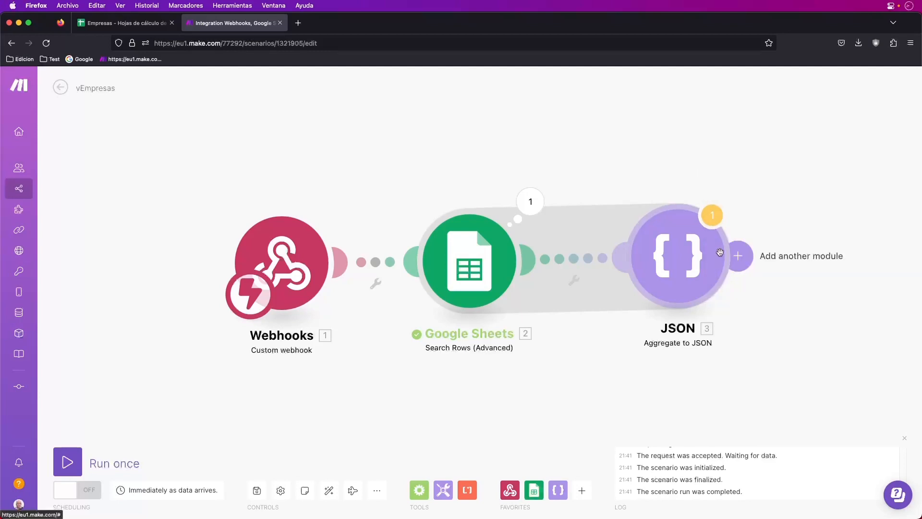
Review the JSON module's settings and confirm them unchanged
left_click(695, 258)
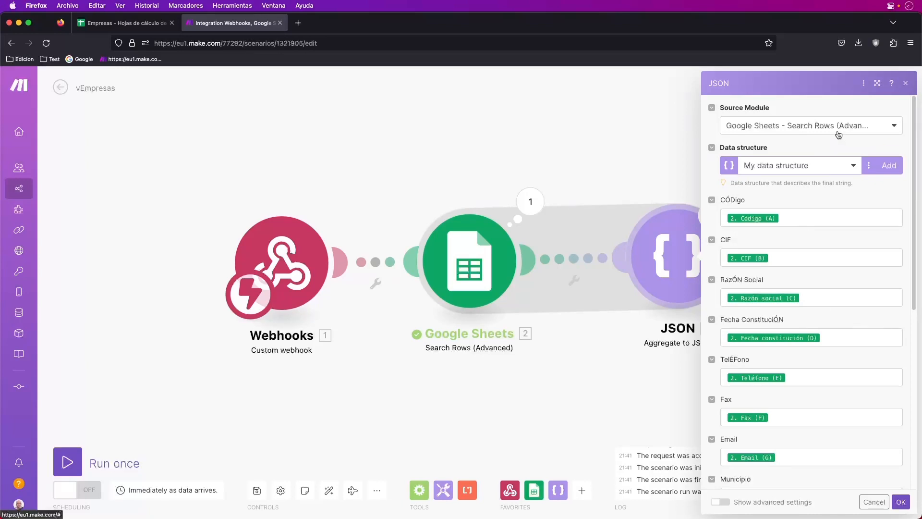
scroll(827, 385, "down", 6)
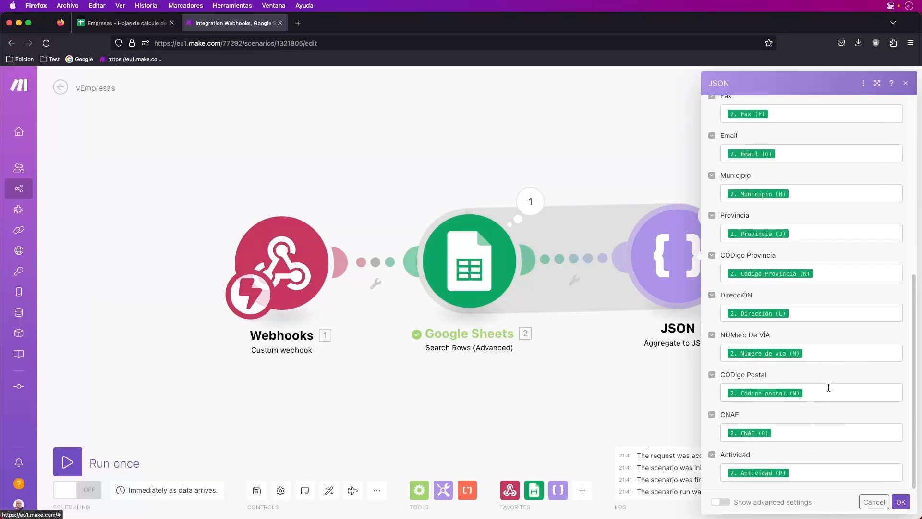
scroll(825, 414, "up", 6)
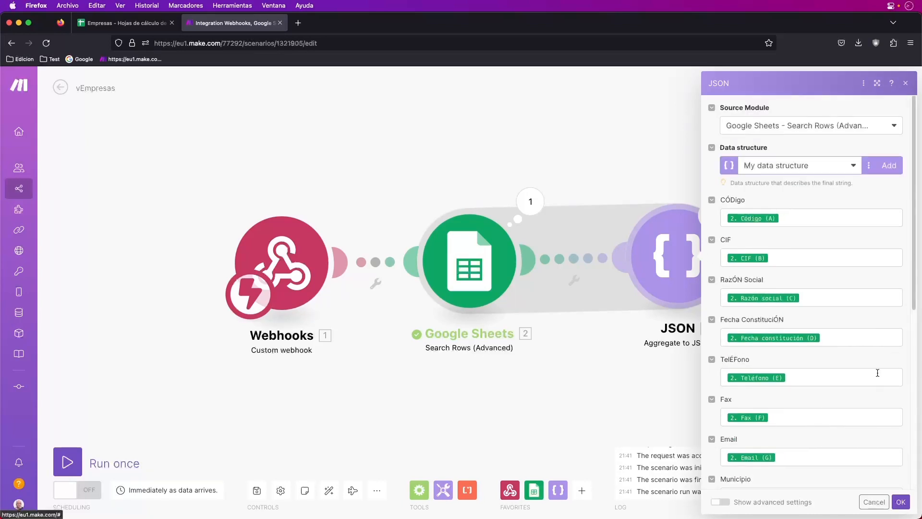
scroll(759, 250, "down", 3)
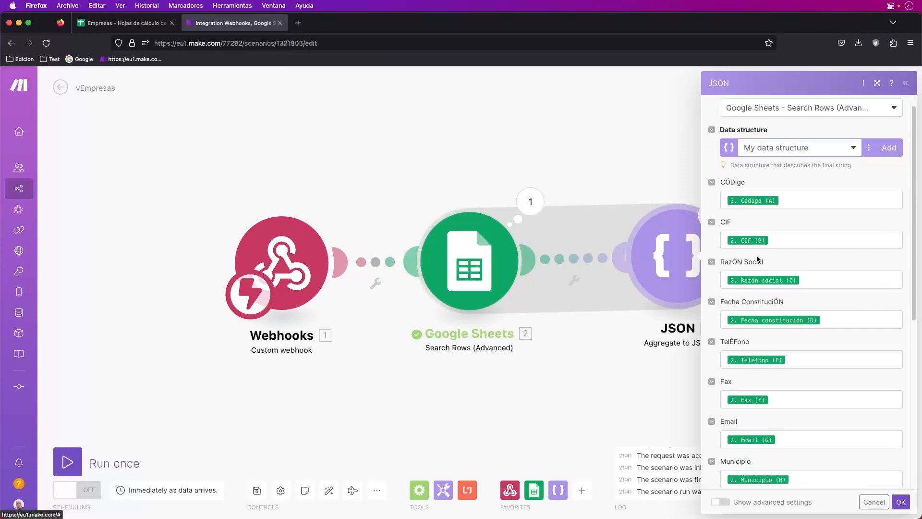
scroll(759, 239, "down", 3)
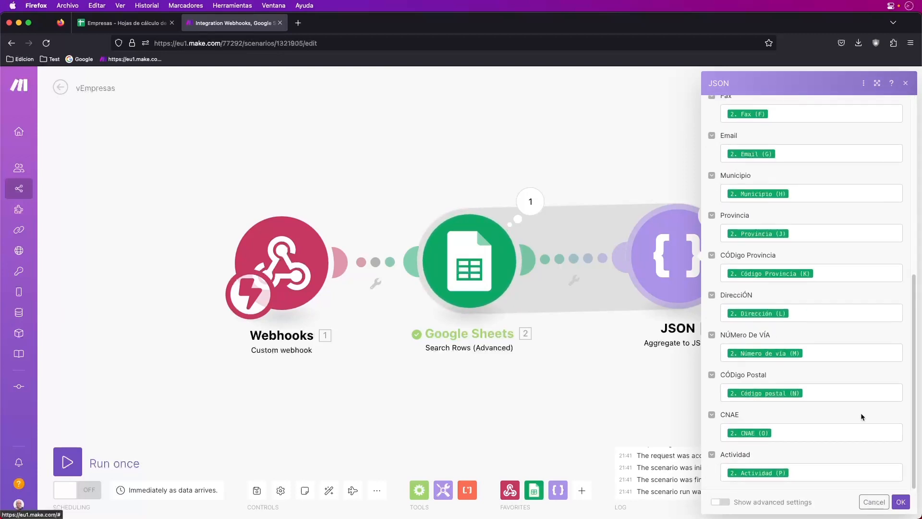
left_click(898, 503)
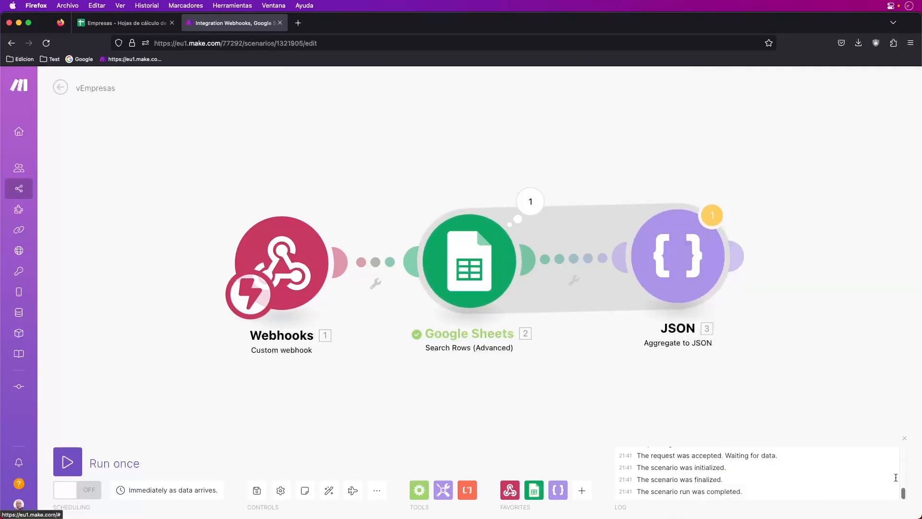
Set the JSON transformer warning to be ignored and start the scenario listening for webhook data
left_click(711, 214)
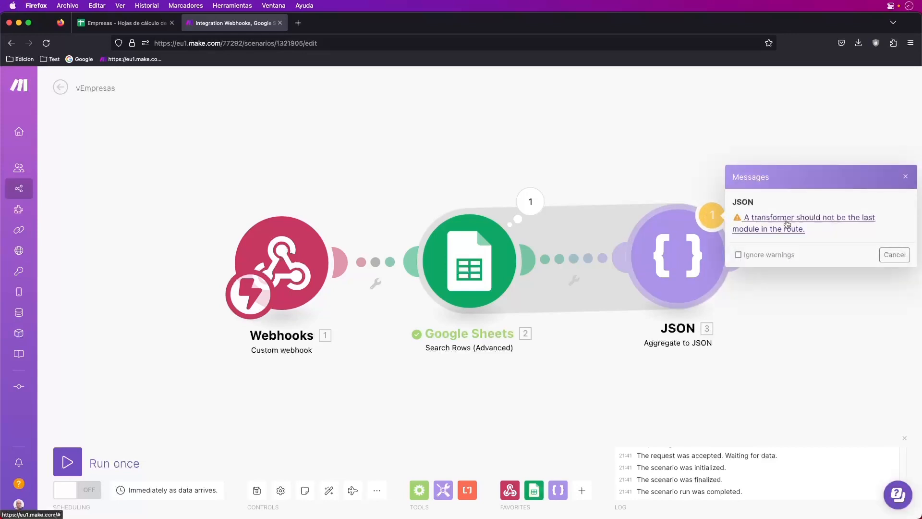
left_click(759, 255)
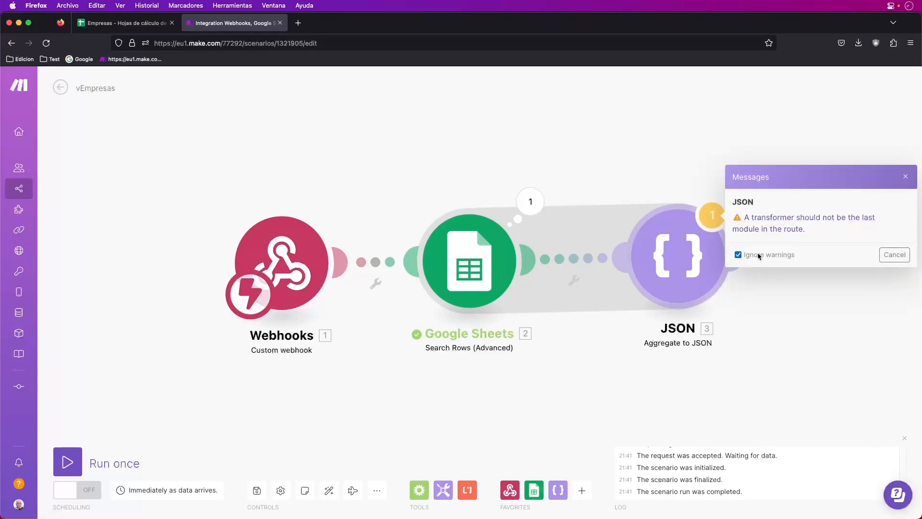
left_click(893, 252)
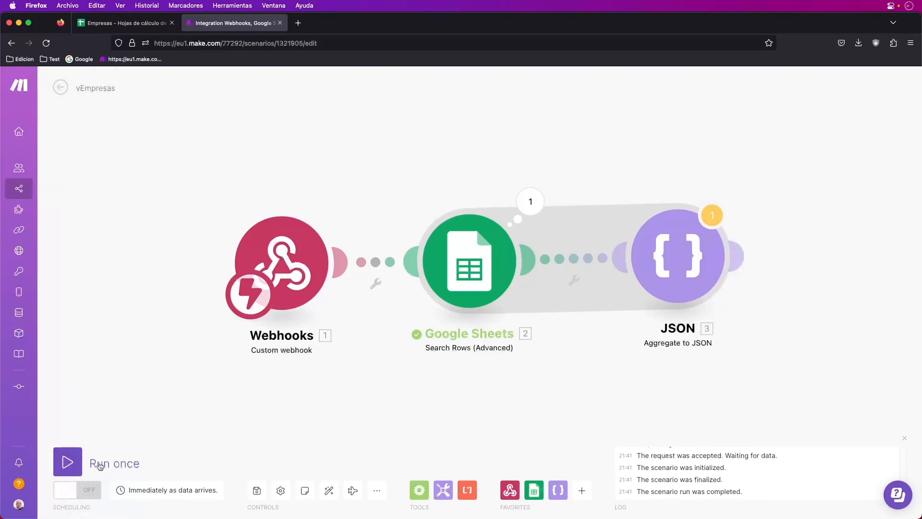
left_click(68, 461)
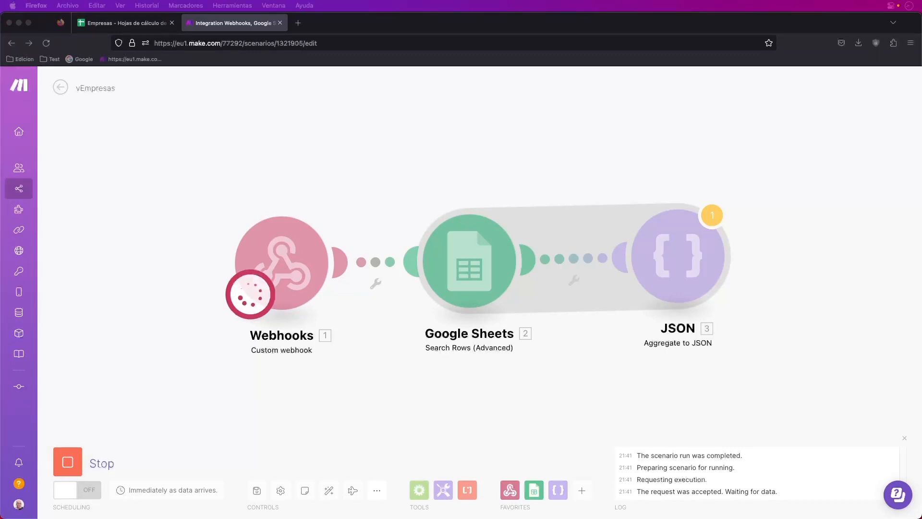
Send the POST request to the Make webhook from Postman
key("super+Tab")
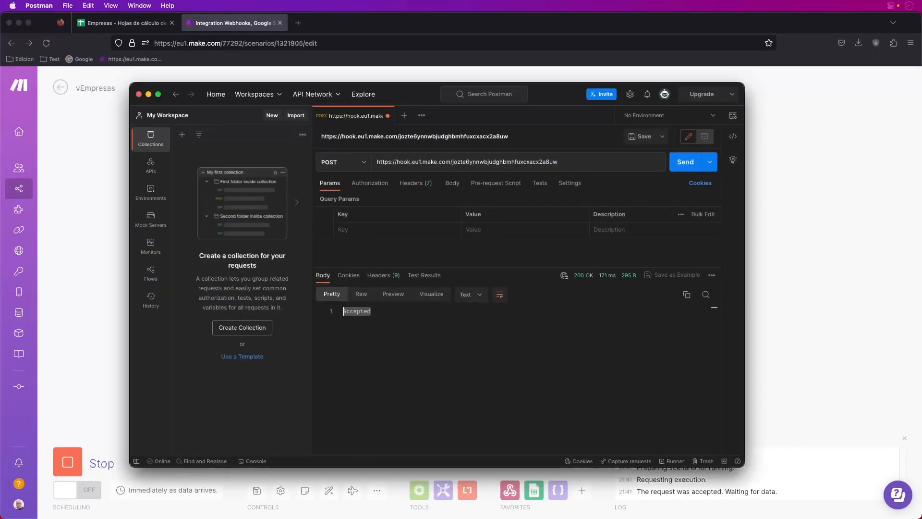
left_click(686, 163)
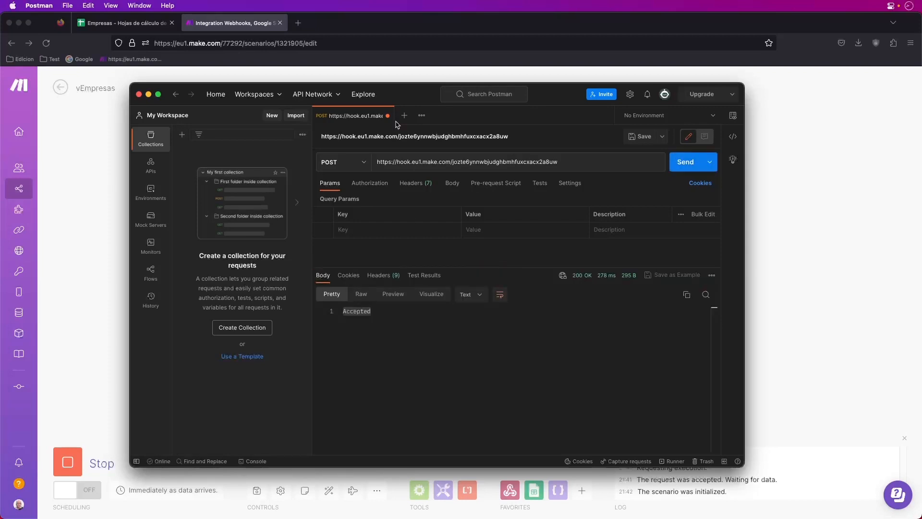
key("super+m")
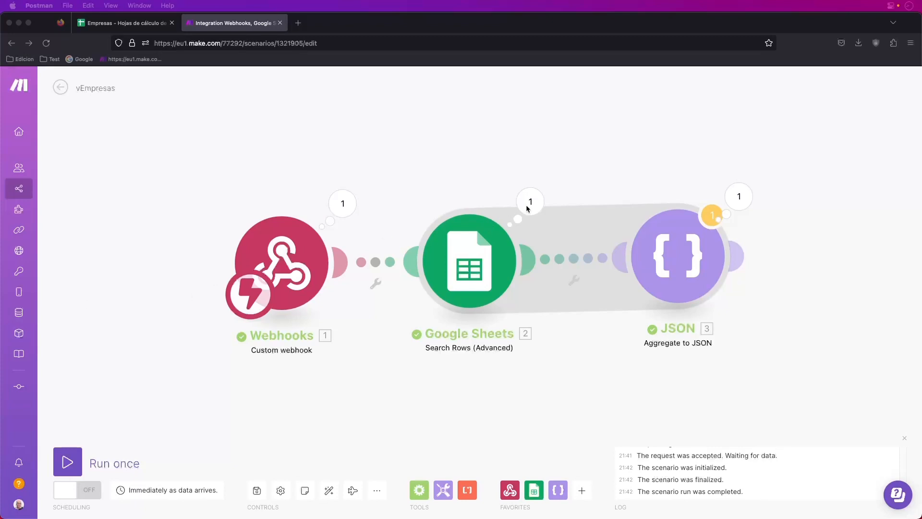
Inspect the JSON module's output showing 500 bundles aggregated into one JSON string
left_click(739, 197)
scroll(639, 331, "down", 20)
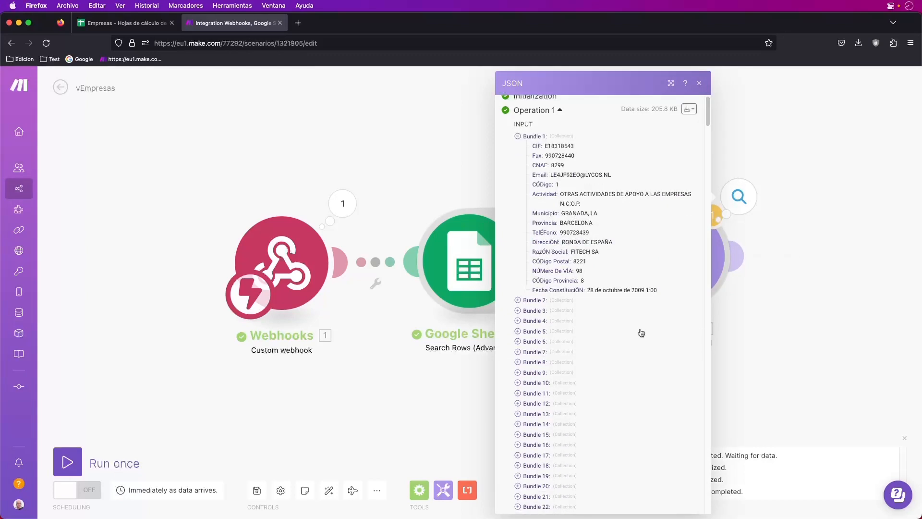
scroll(612, 315, "down", 10)
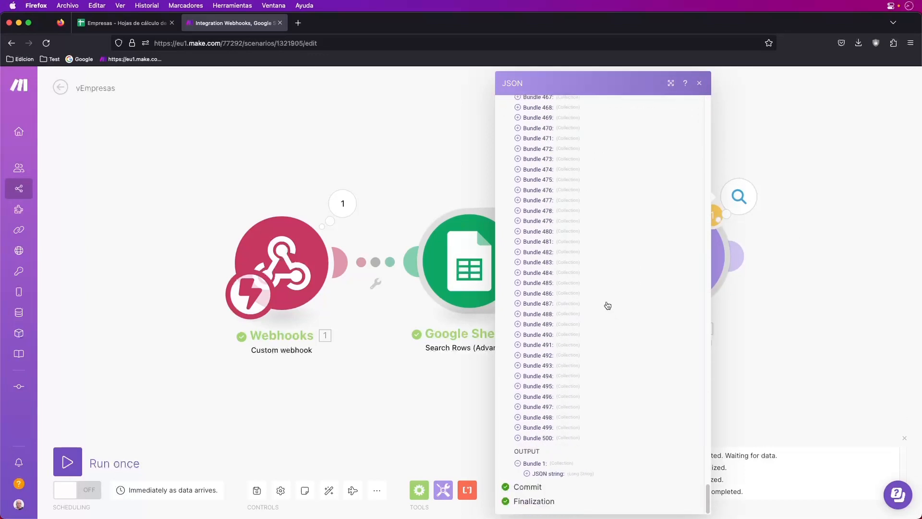
scroll(598, 253, "up", 20)
scroll(598, 254, "up", 20)
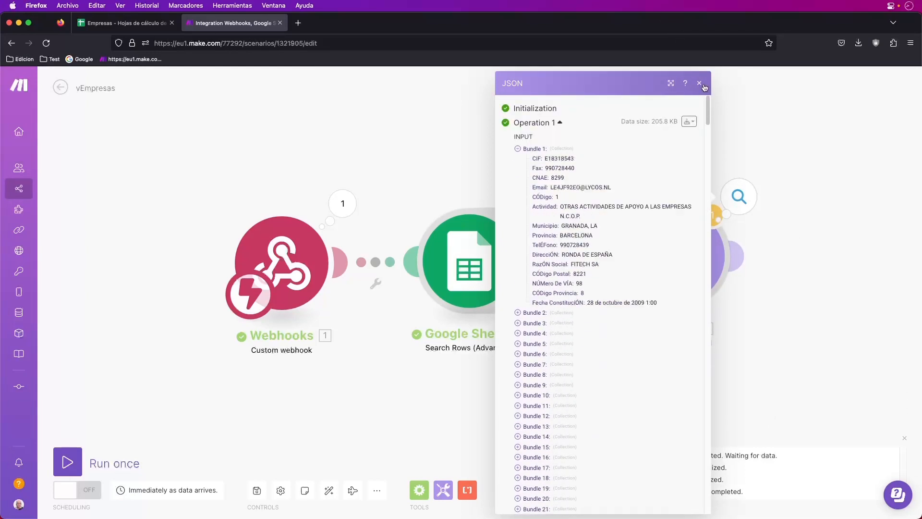
left_click(701, 84)
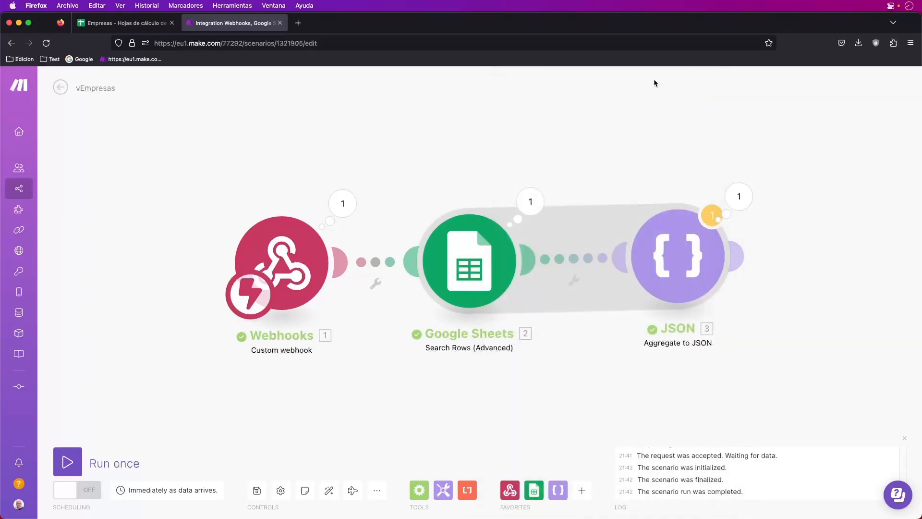
Append a Webhooks > Webhook response module after the JSON module, with the JSON string as its body
left_click_drag(200, 191, 146, 169)
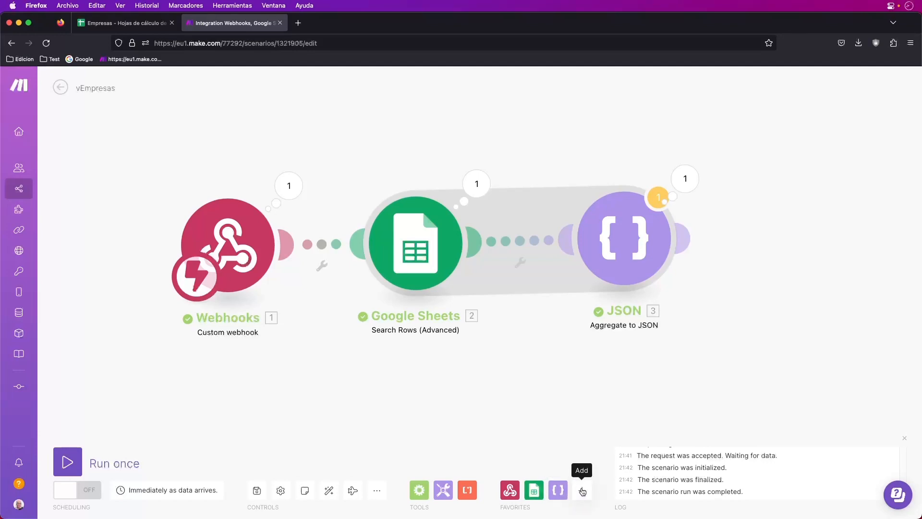
left_click(511, 491)
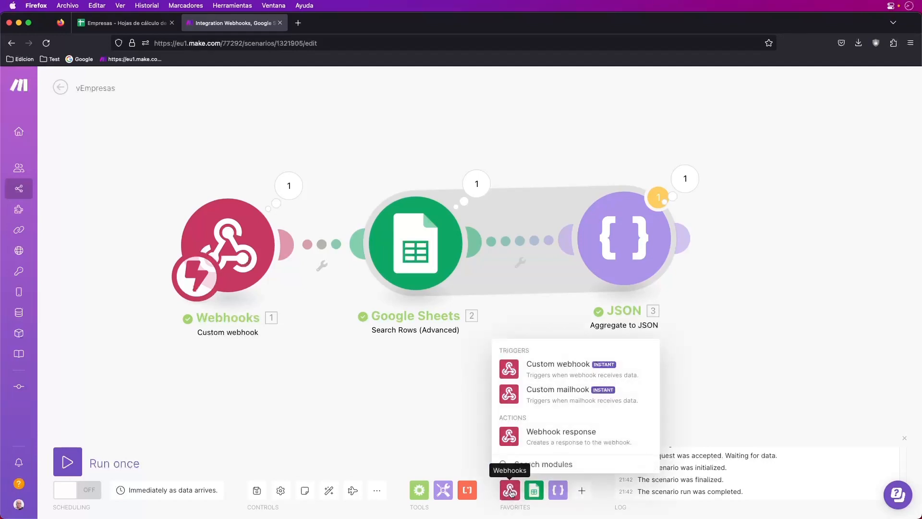
left_click(561, 436)
left_click(772, 242)
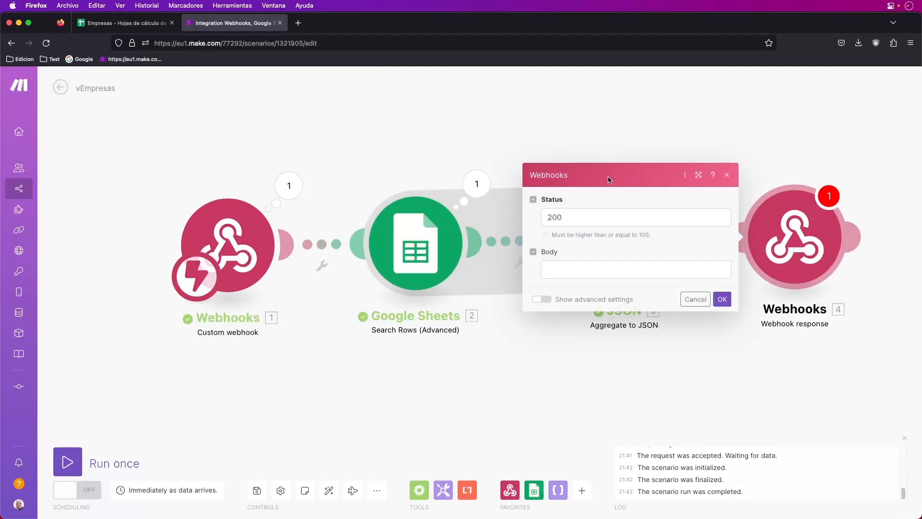
left_click(563, 272)
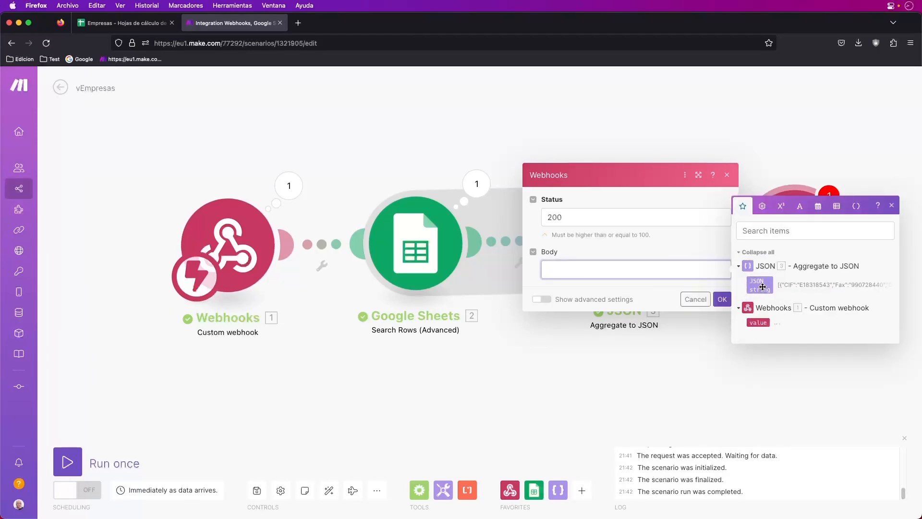
left_click(762, 287)
left_click(722, 300)
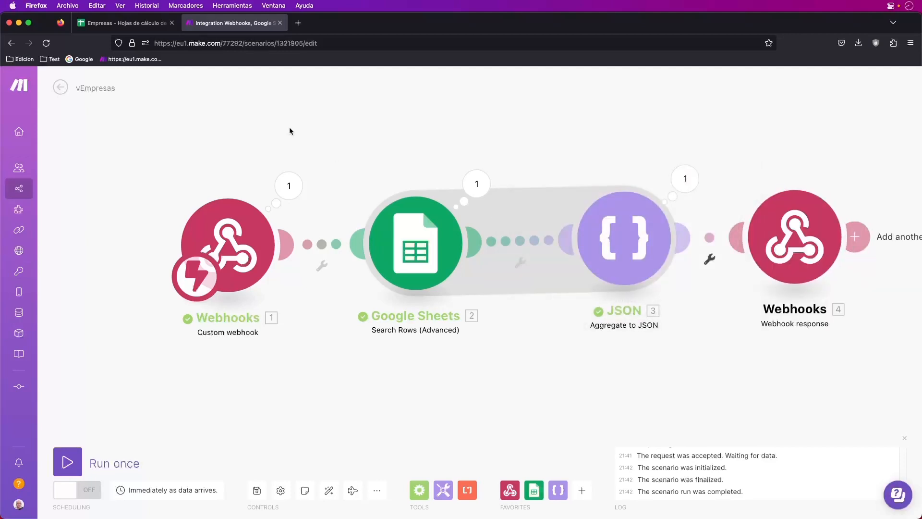
Save the scenario, run it once, and send the POST request from Postman
left_click_drag(288, 126, 209, 99)
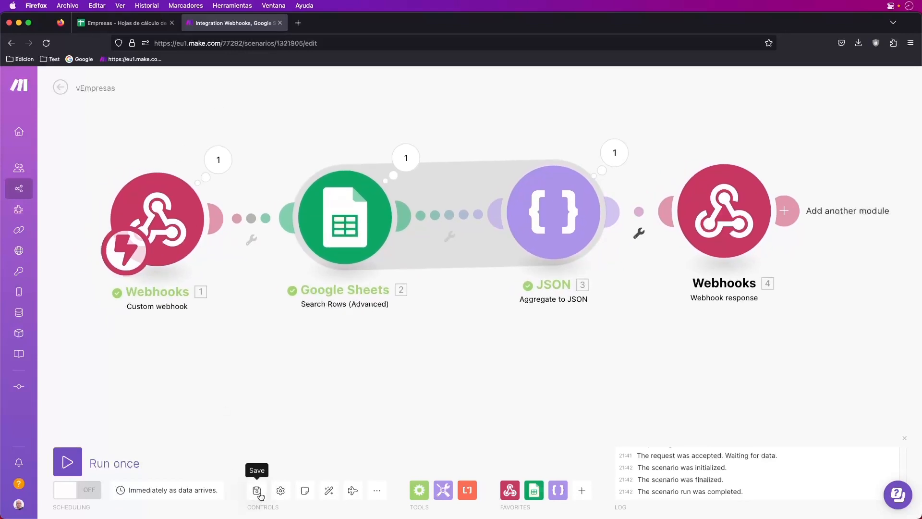
left_click(257, 491)
left_click(79, 465)
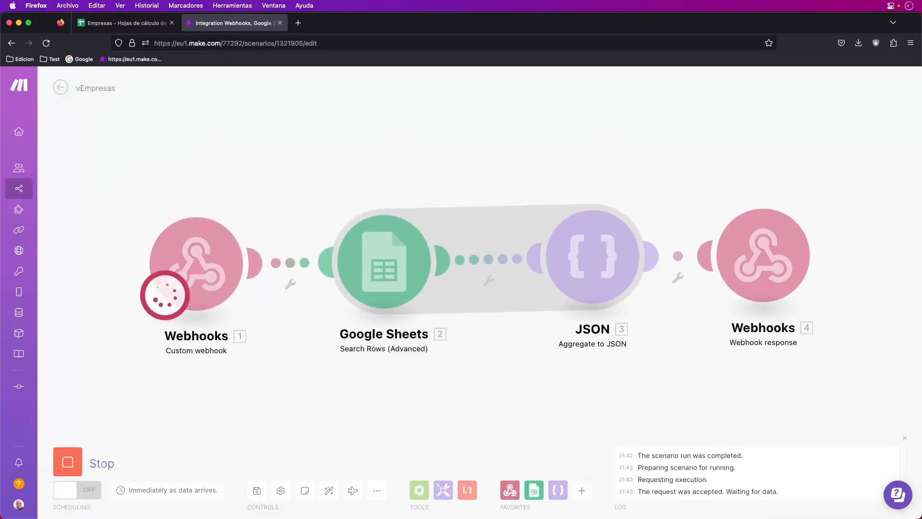
key("super+Tab")
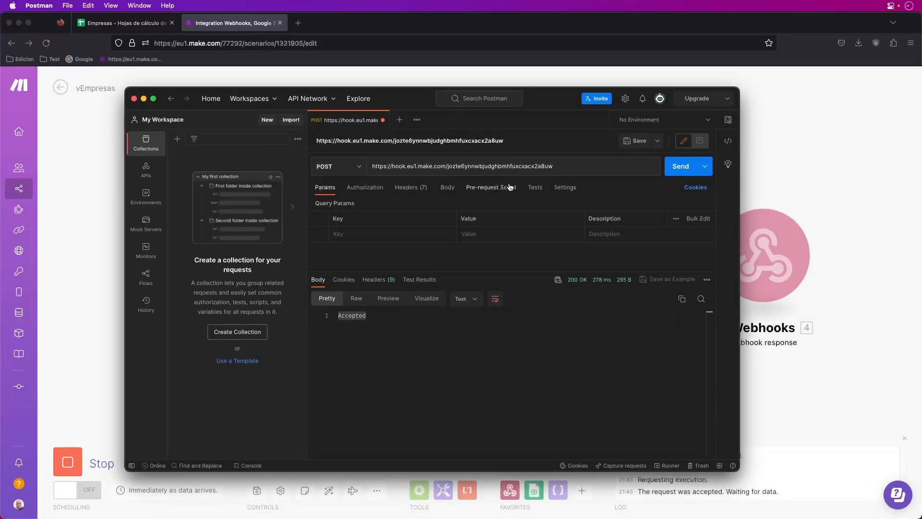
left_click(686, 169)
Resend the request and select the returned company JSON records in Postman's response body
left_click_drag(406, 96, 518, 101)
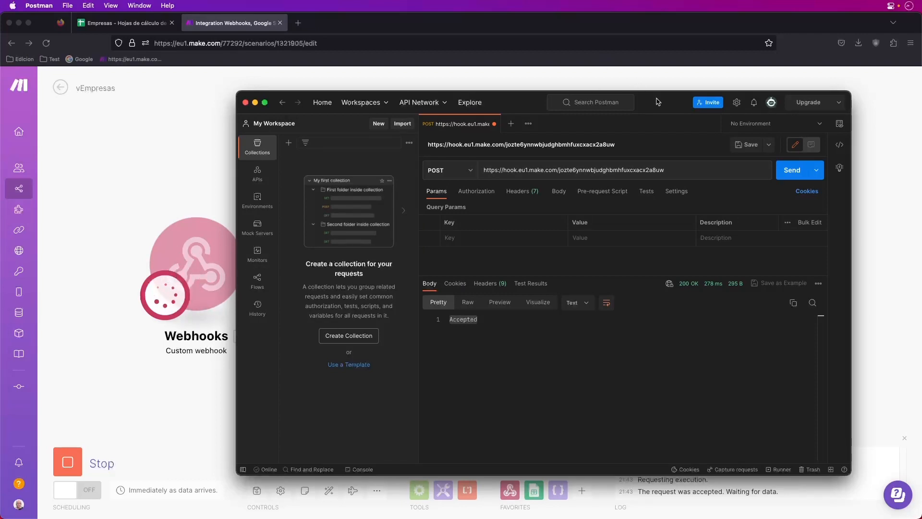
left_click_drag(656, 101, 593, 119)
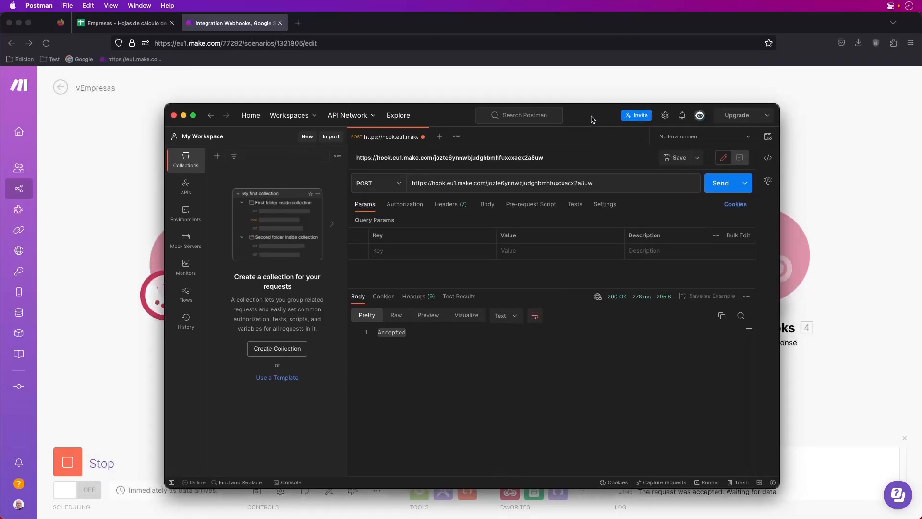
left_click(720, 187)
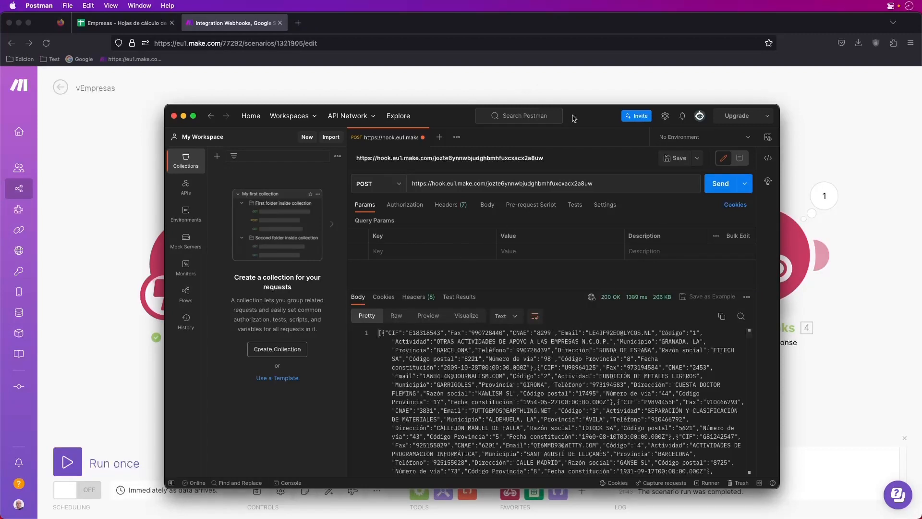
left_click_drag(569, 116, 531, 95)
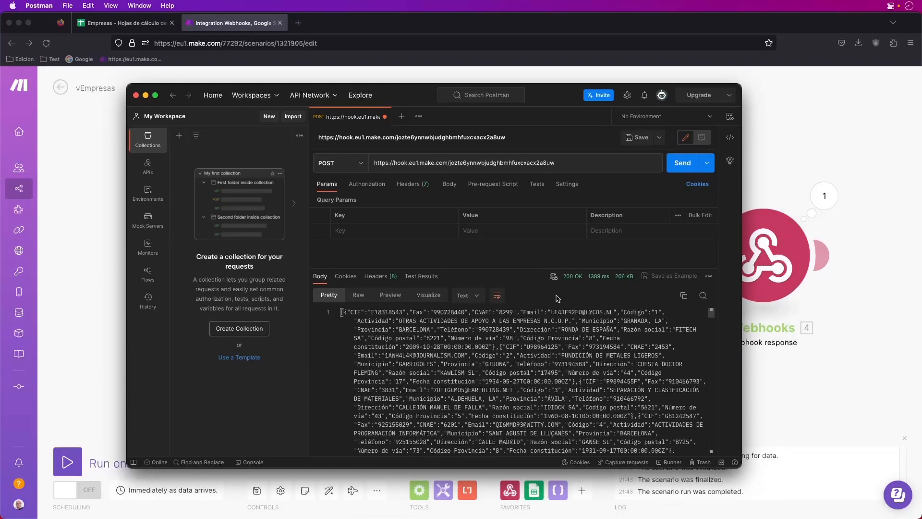
left_click_drag(376, 321, 624, 454)
scroll(717, 405, "down", 15)
scroll(718, 405, "up", 20)
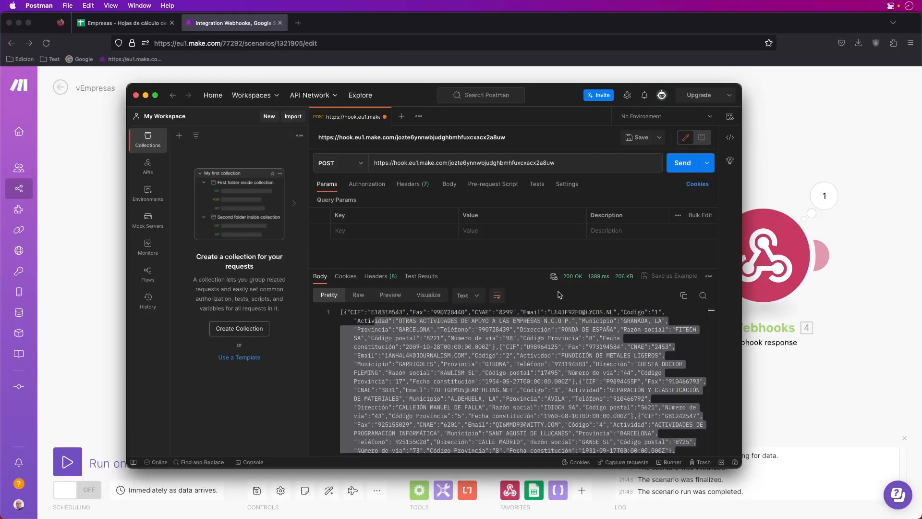
left_click(146, 95)
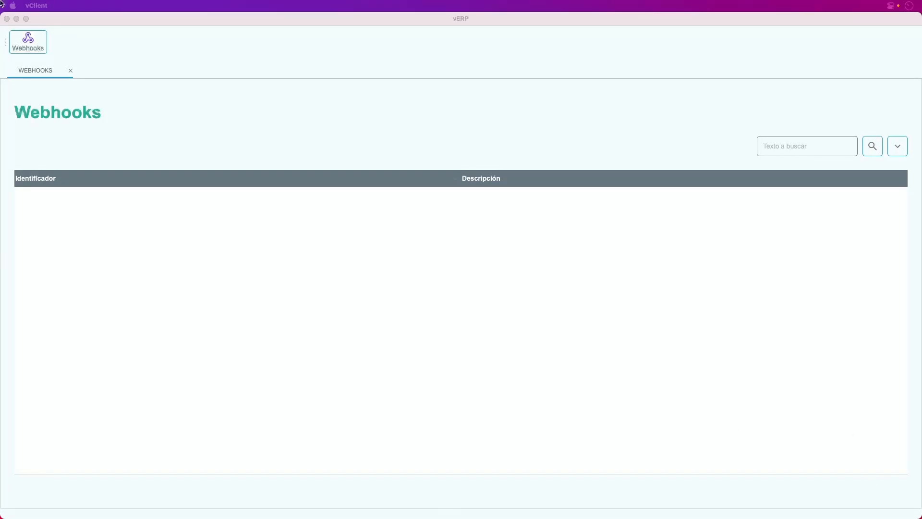
Create webhook WH, described 'WEBHOOK EMPRESAS', with the pasted Make hook URL
double_click(62, 208)
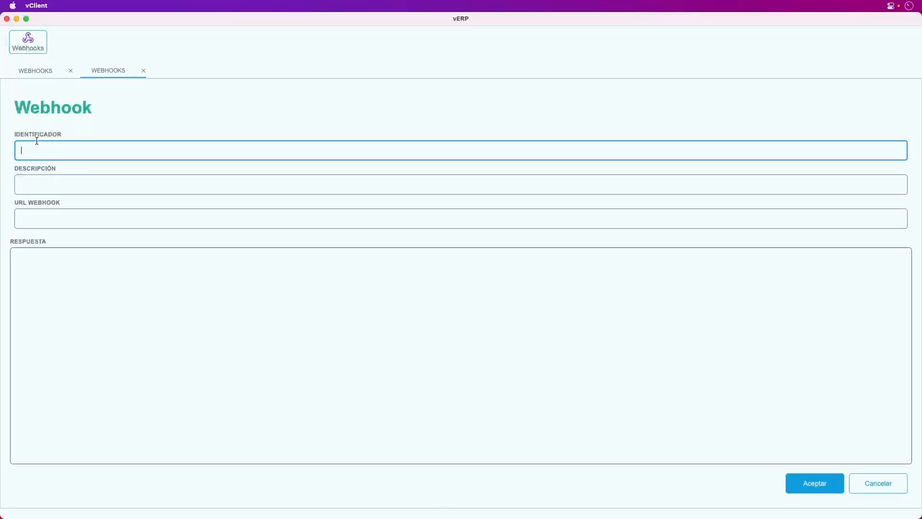
key("Caps_Lock")
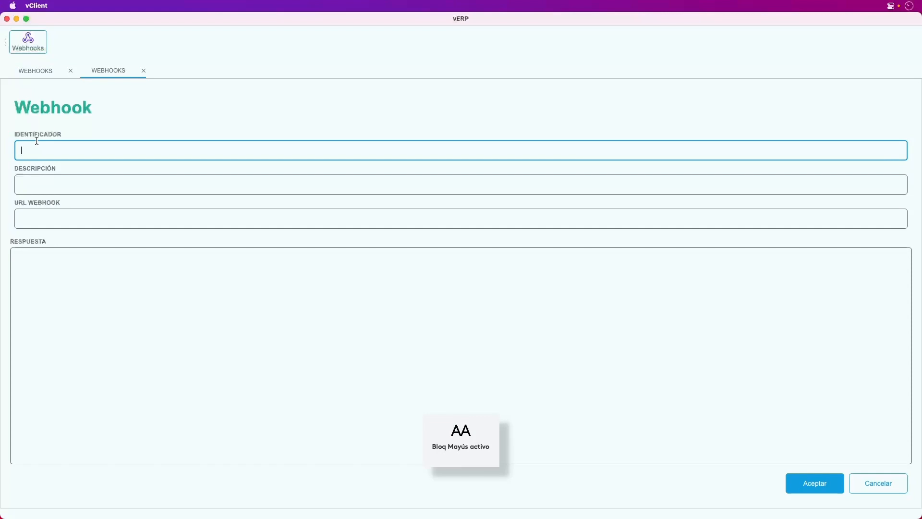
type("WH")
key("Tab")
type("WEBHO")
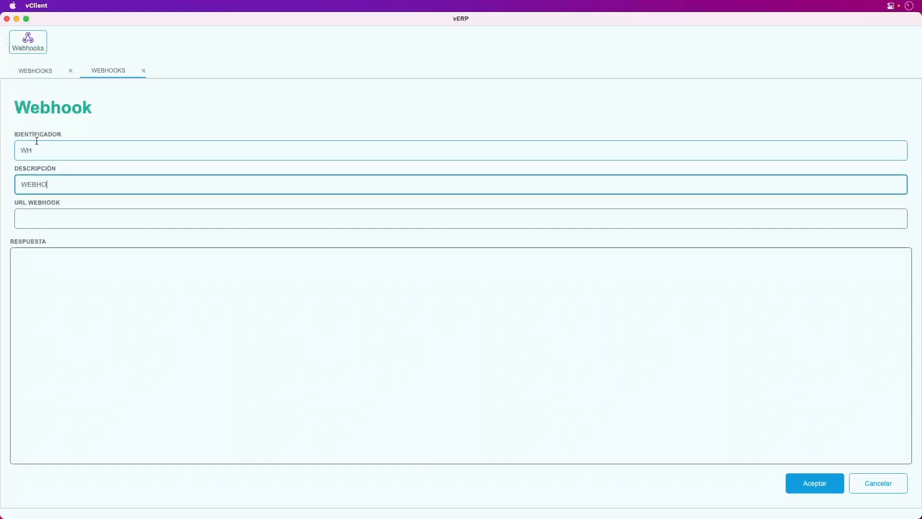
type("OK EMPRESAS")
key("Tab")
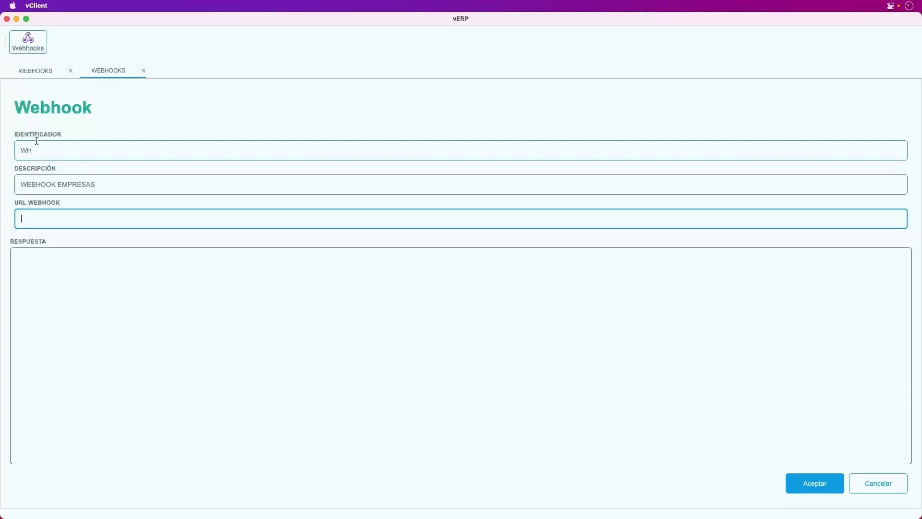
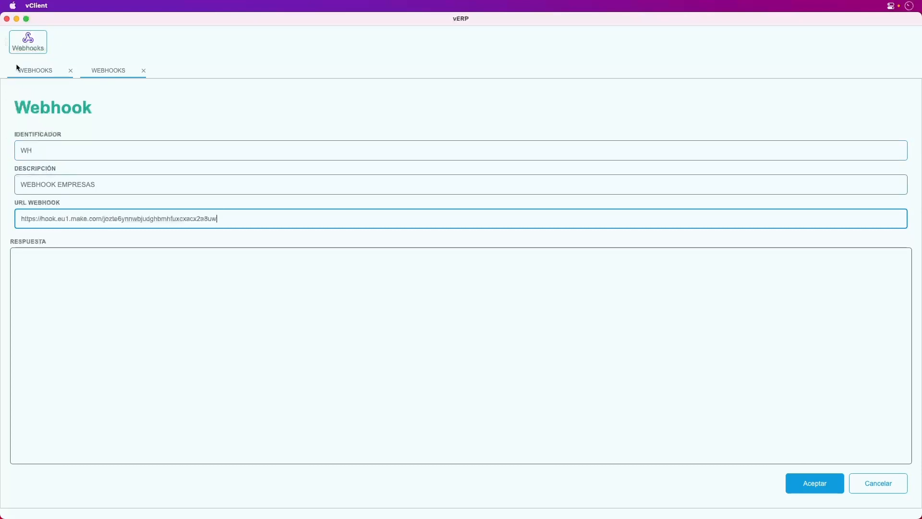
left_click(809, 485)
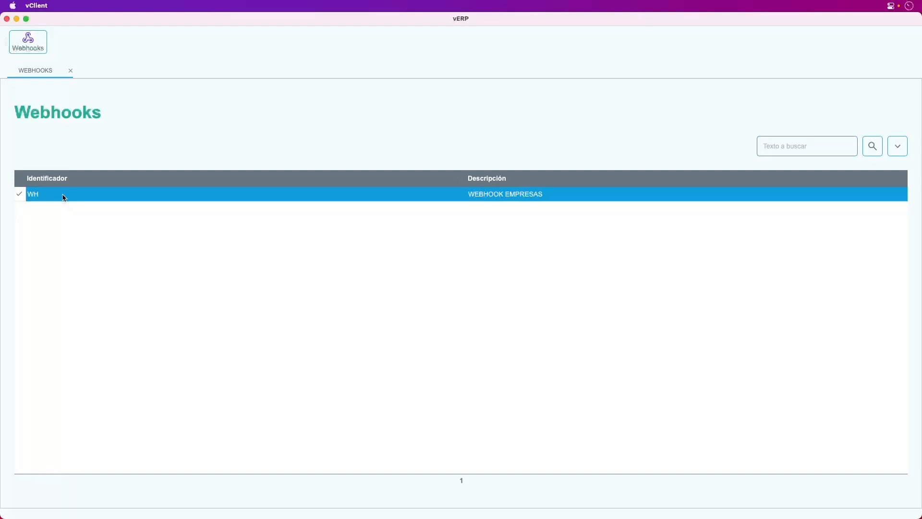
Reopen the WH webhook and test it, getting an Accepted response
double_click(65, 197)
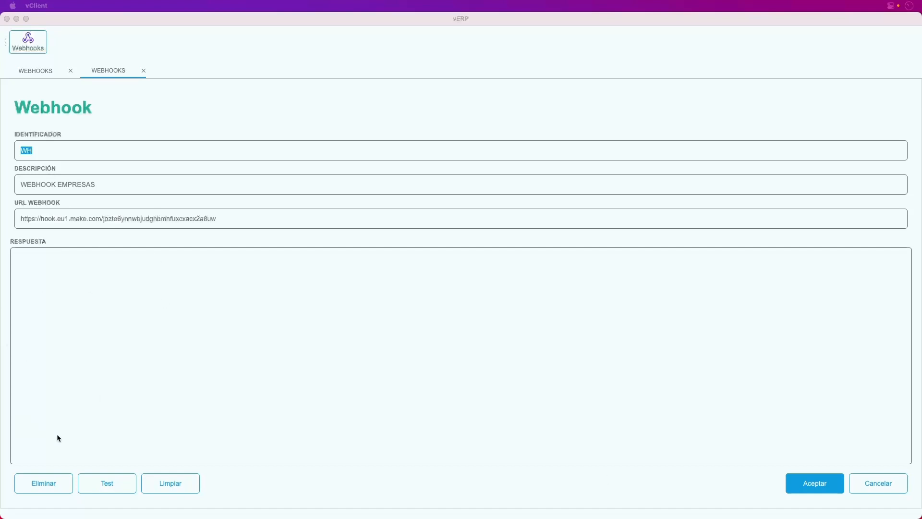
left_click(108, 485)
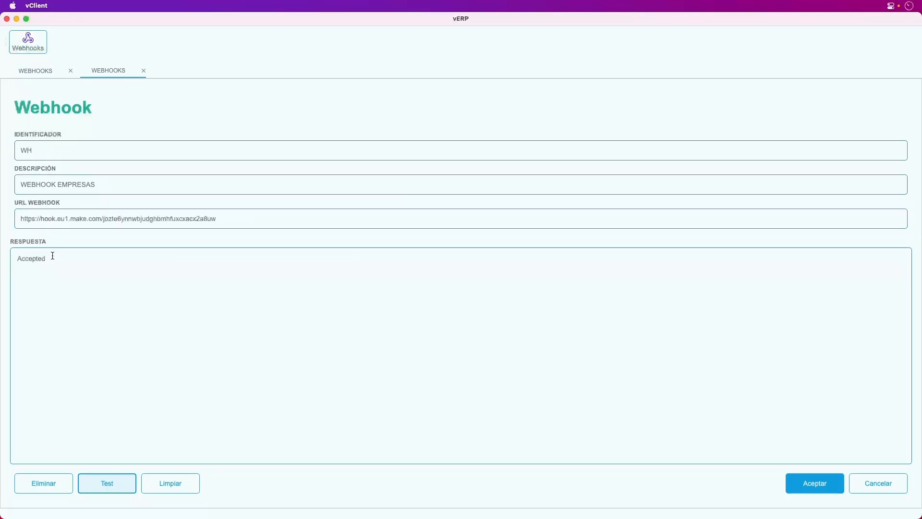
key("super+Tab")
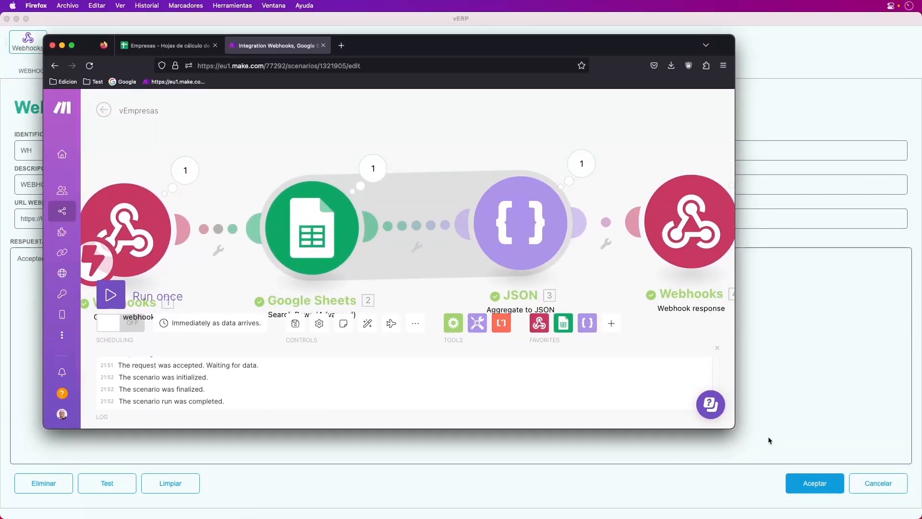
Run the vEmpresas scenario once set to wait for new data, then hide Firefox
left_click_drag(734, 427, 866, 481)
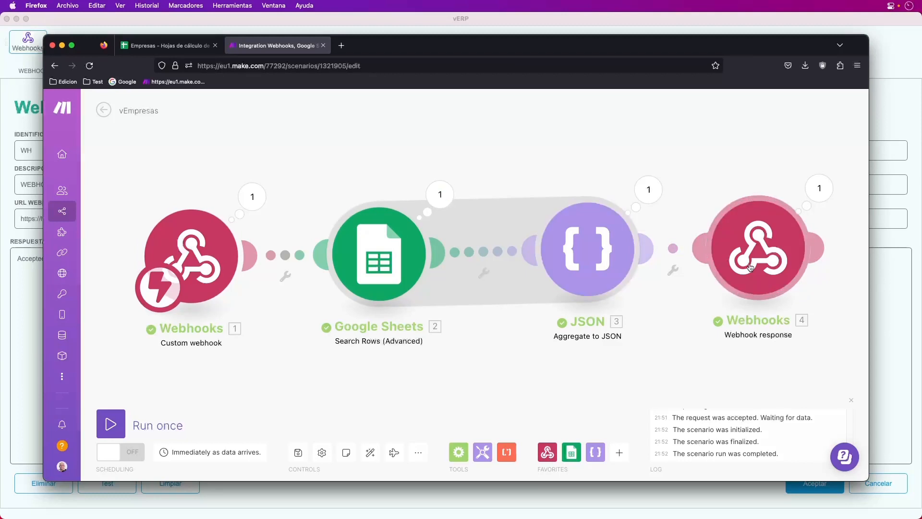
left_click(111, 425)
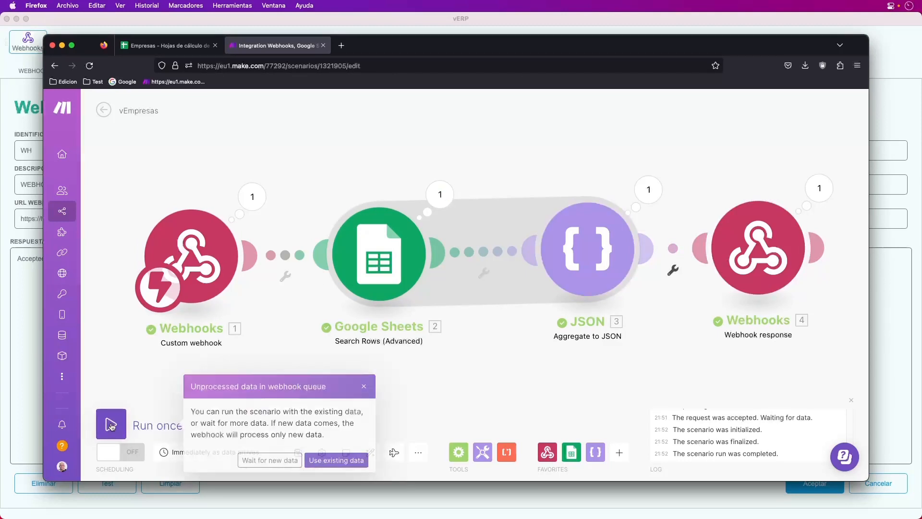
left_click(269, 460)
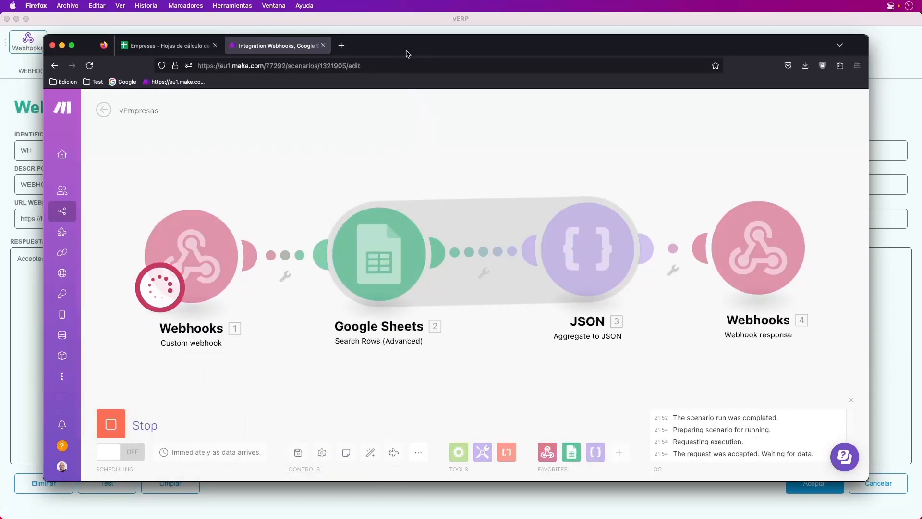
left_click_drag(406, 45, 701, 191)
key("super+m")
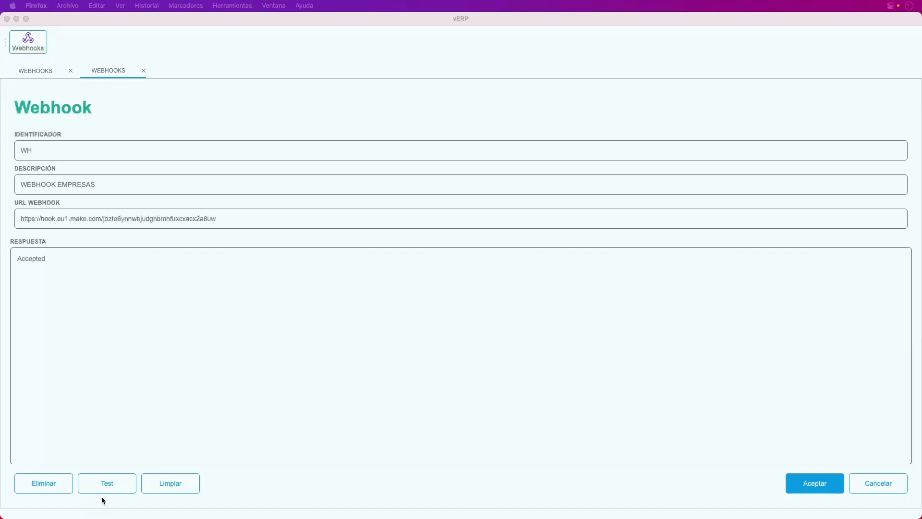
Clear the old response, retest WH, select all returned company JSON, and accept the form
left_click(170, 490)
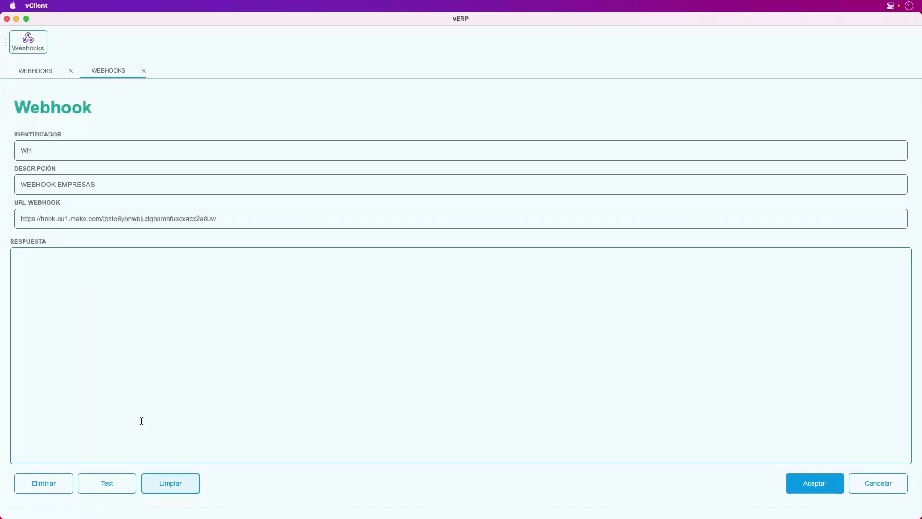
left_click(113, 484)
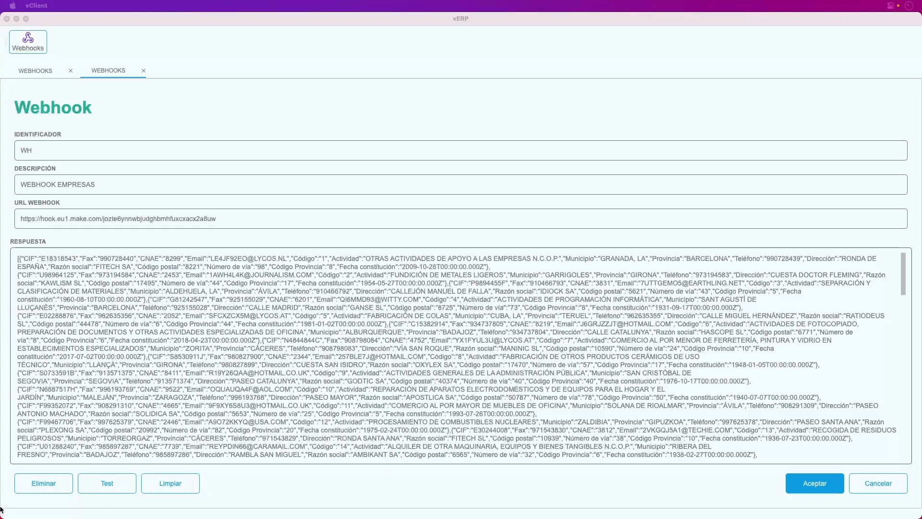
left_click(124, 371)
key("super+a")
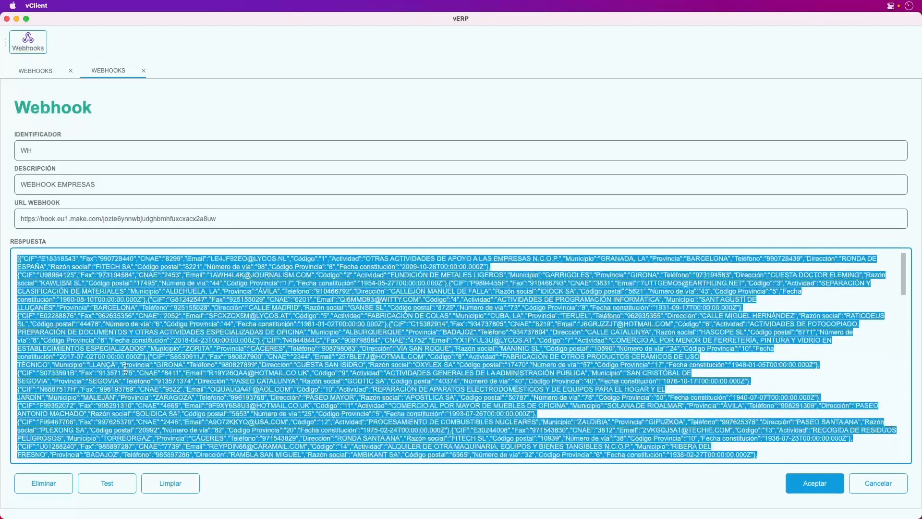
left_click(812, 485)
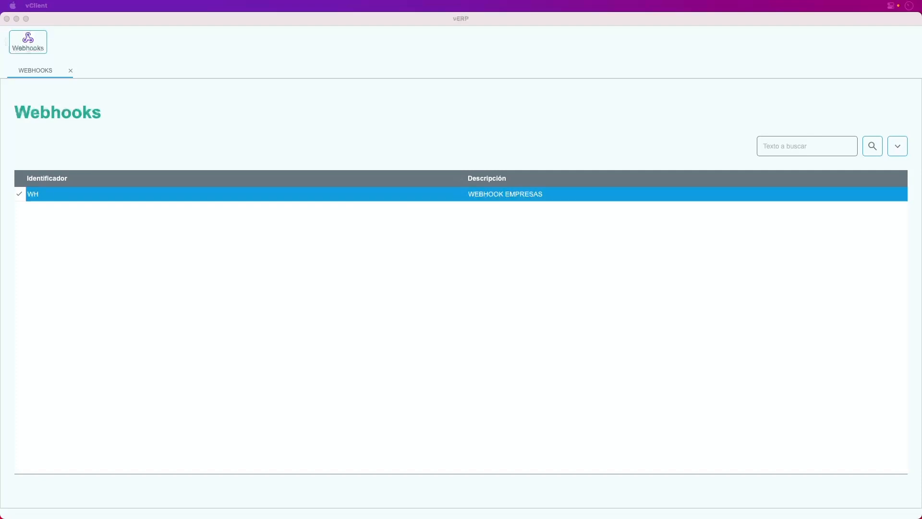
Paste the copied JSON response into the Code Beautify viewer in an enlarged Firefox
key("super+Tab")
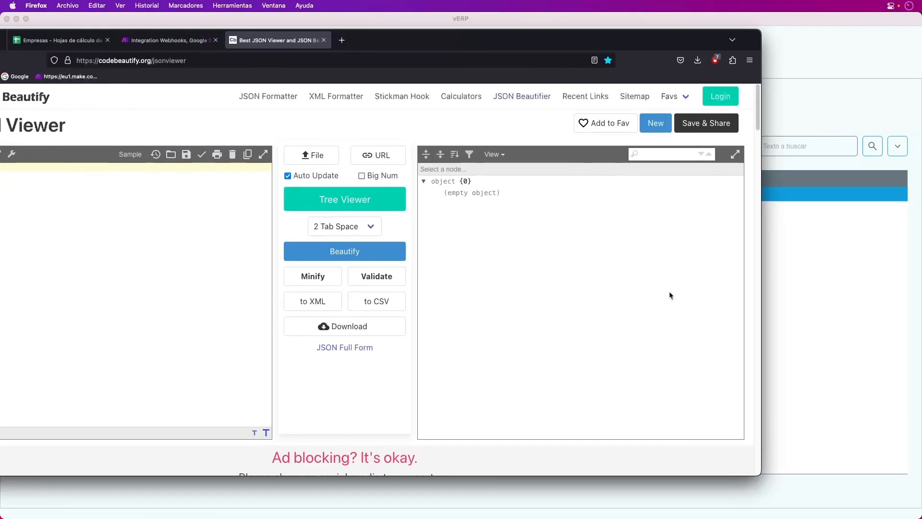
left_click_drag(764, 476, 893, 506)
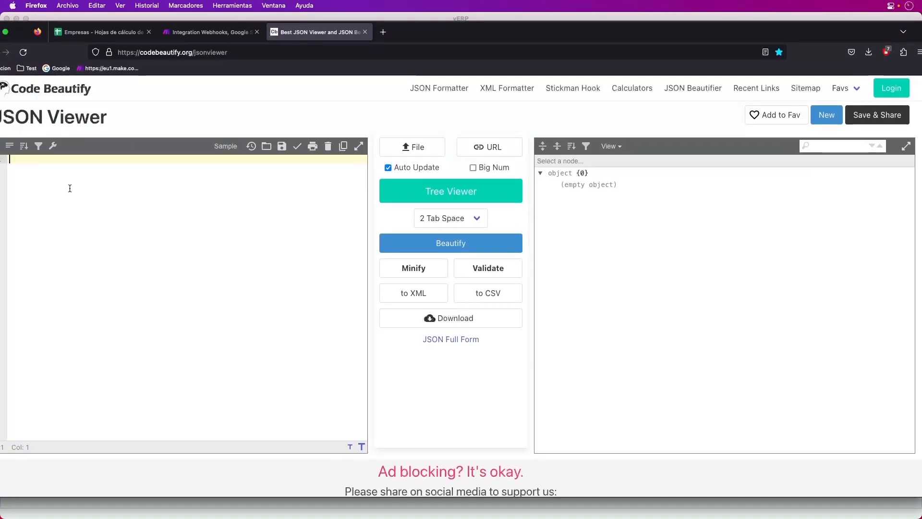
key("super+v")
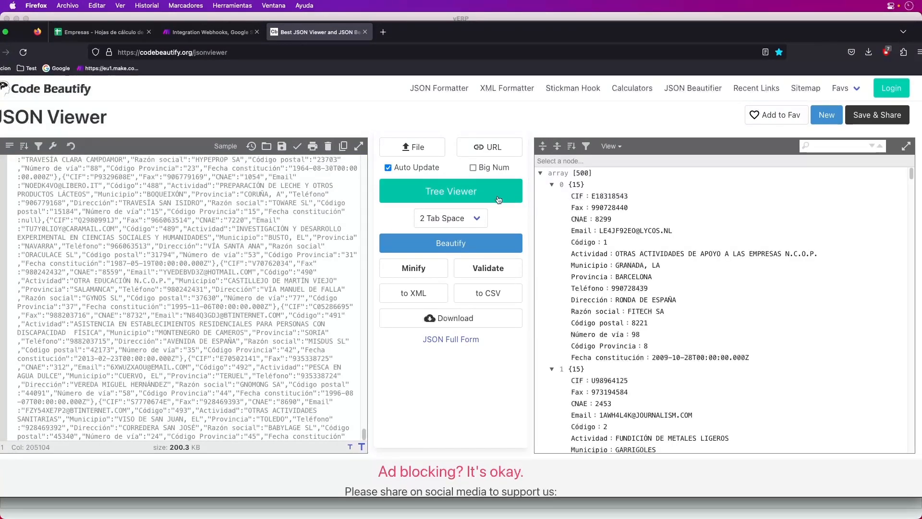
Collapse records 0 and 1 to view record 2's fields, then minimize the browser
left_click(551, 185)
left_click(552, 196)
scroll(600, 255, "down", 15)
scroll(607, 281, "up", 15)
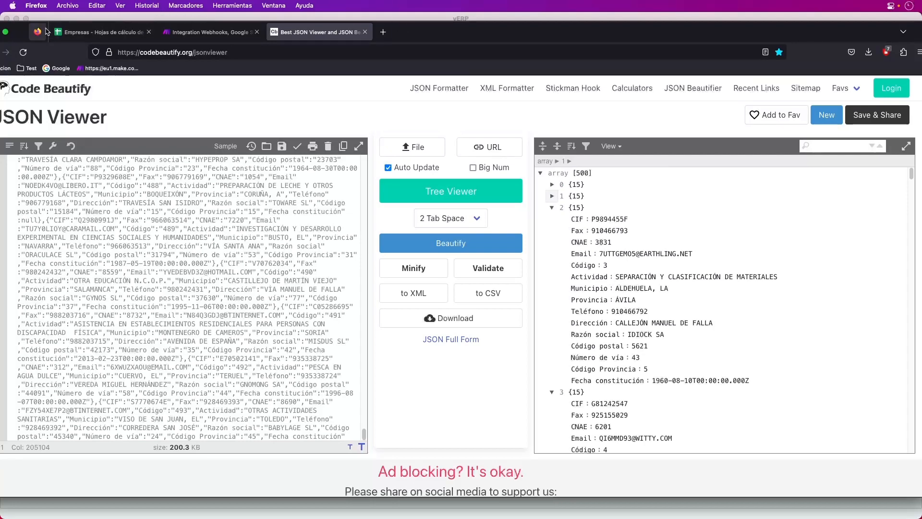
left_click_drag(452, 45, 558, 69)
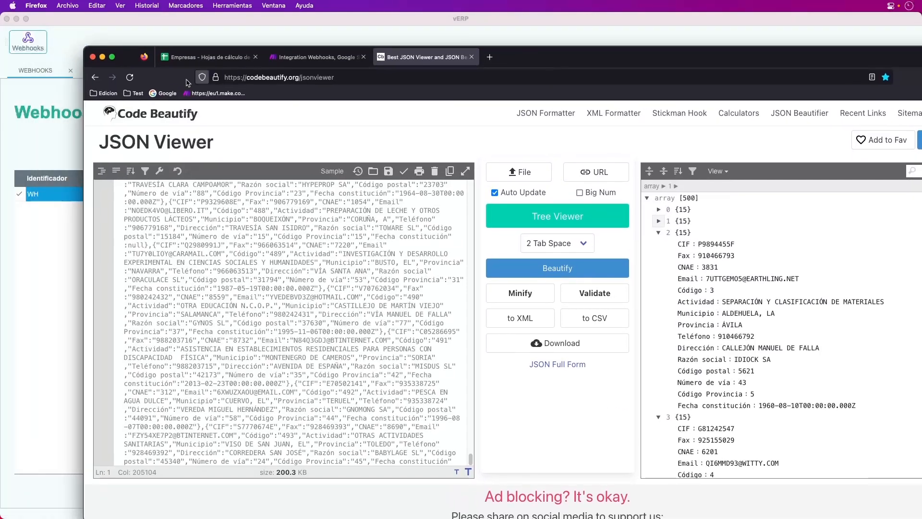
left_click(102, 58)
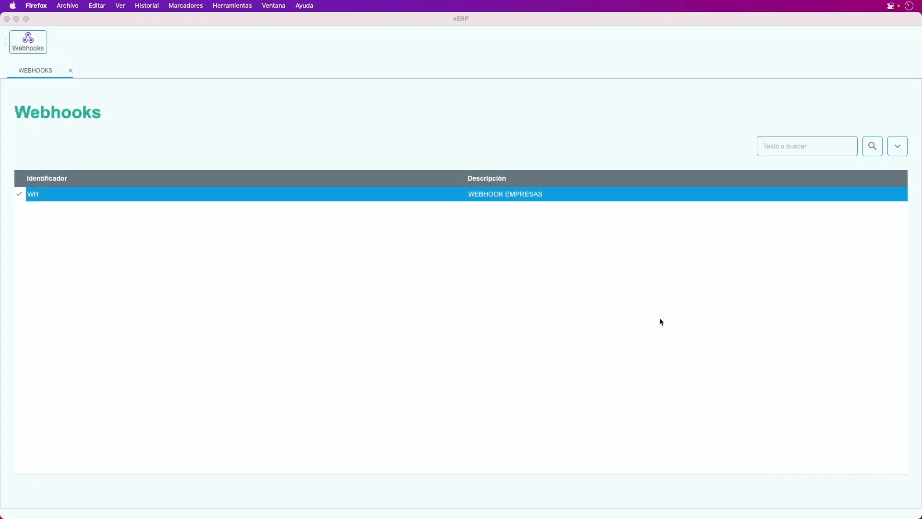
left_click(420, 198)
double_click(420, 198)
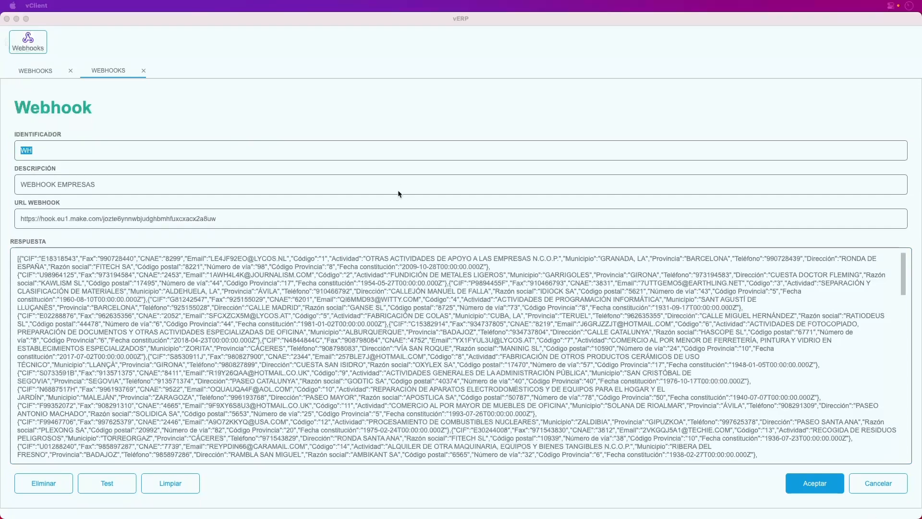
left_click(815, 483)
Close vERP and review the NAME, URL_WHK and OBS fields of the MWH_CFG_W table
left_click(7, 20)
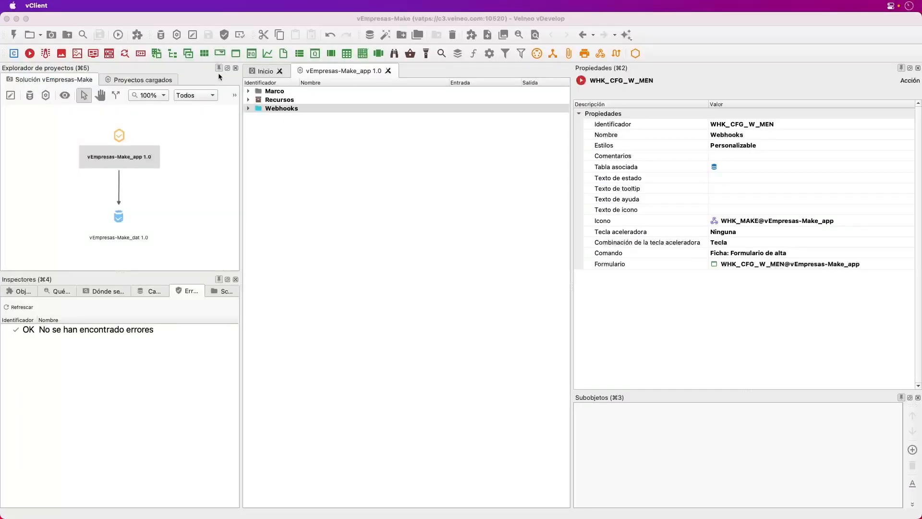
double_click(122, 223)
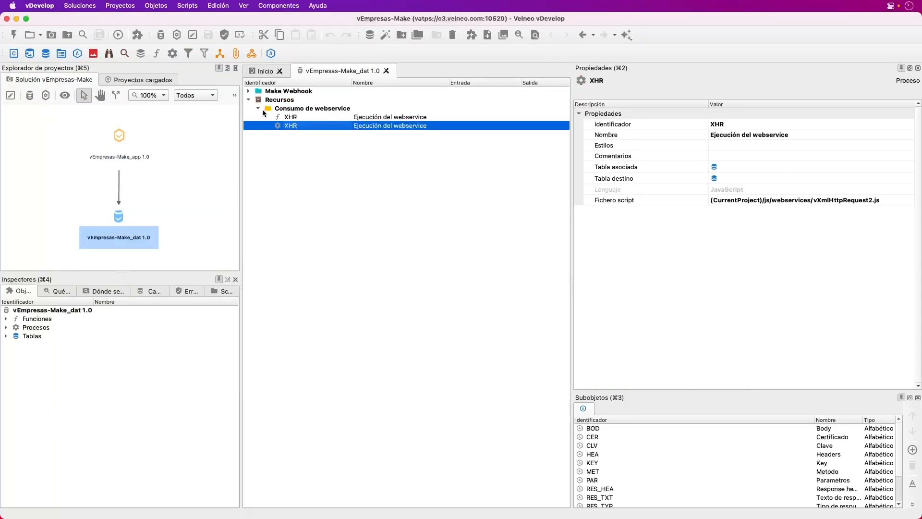
left_click(249, 91)
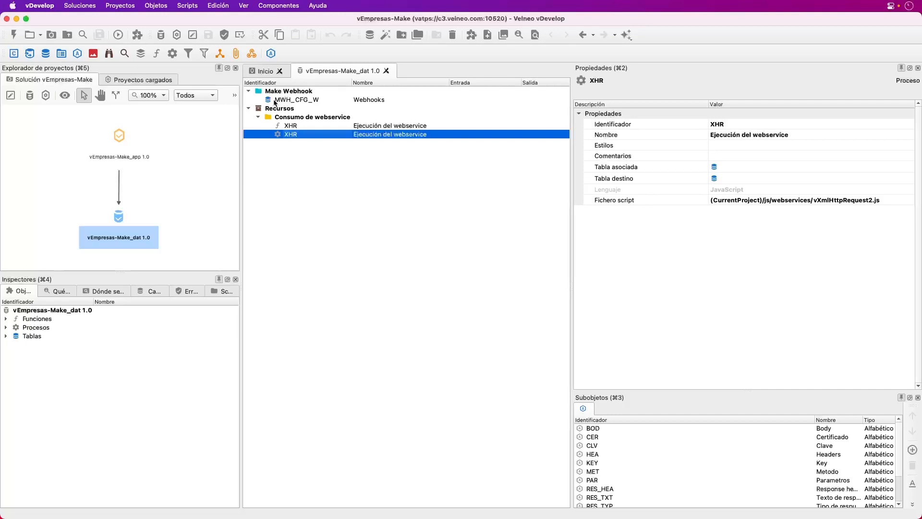
double_click(277, 101)
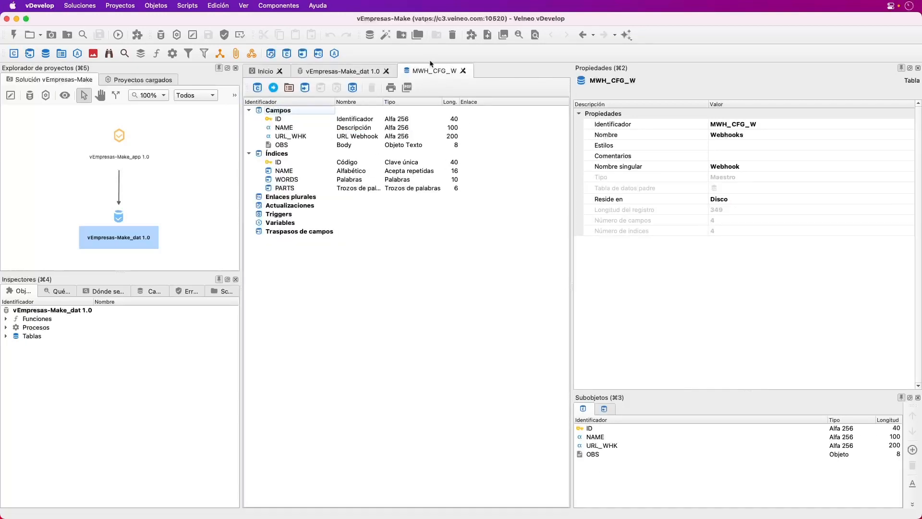
left_click(290, 127)
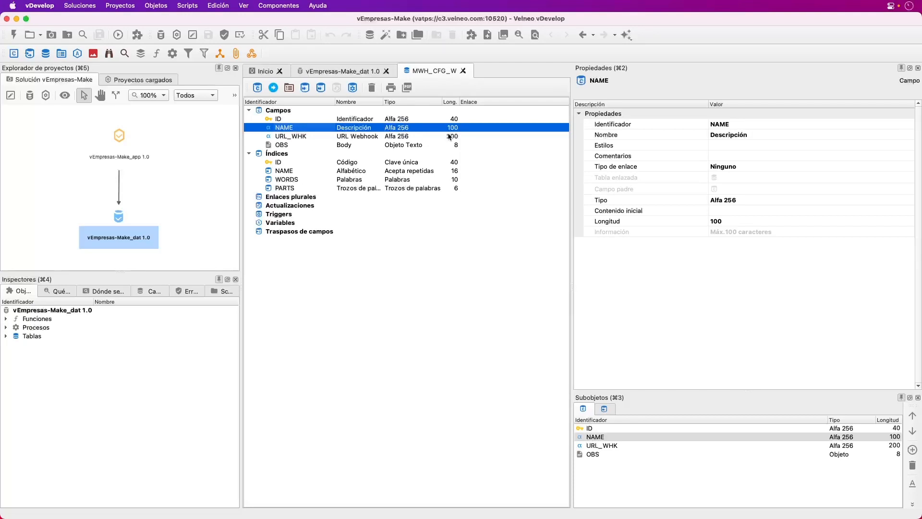
left_click(348, 136)
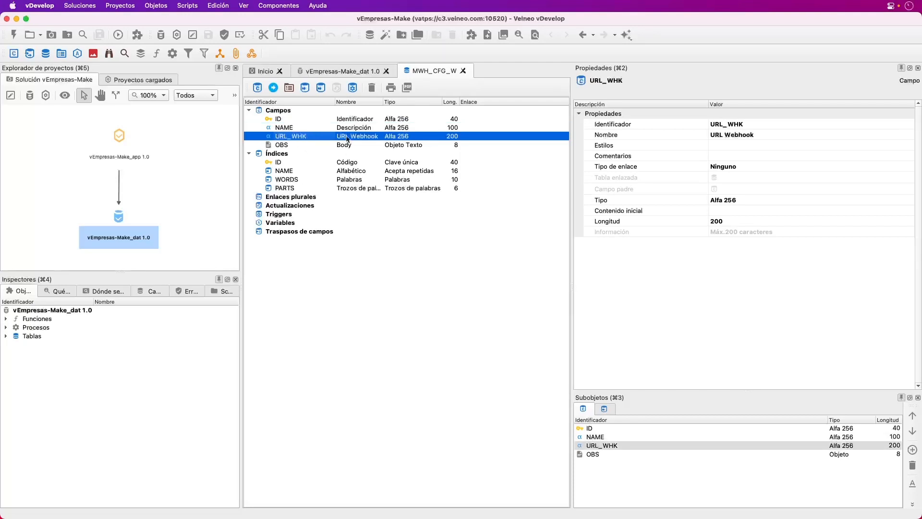
left_click(286, 145)
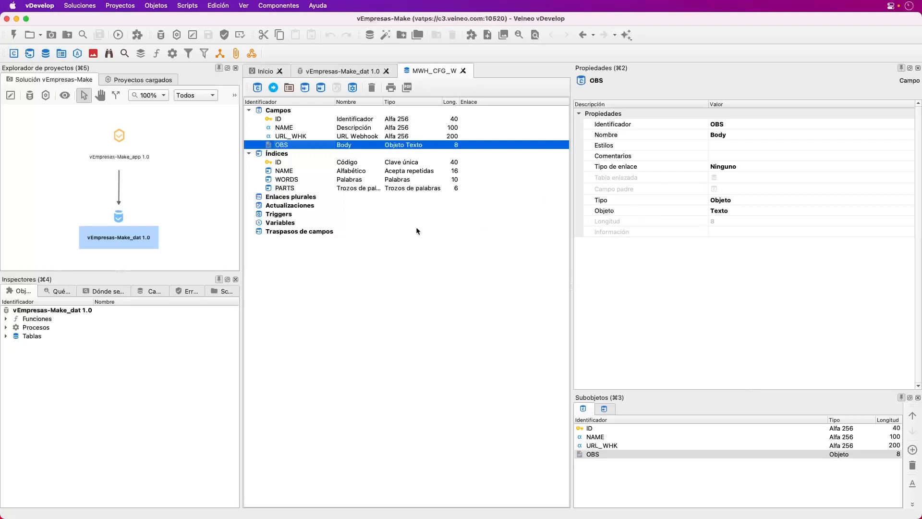
Open vEmpresas-Make_app and browse its Recursos, Marco, Constantes, Iconos and Mensajes folders
double_click(123, 133)
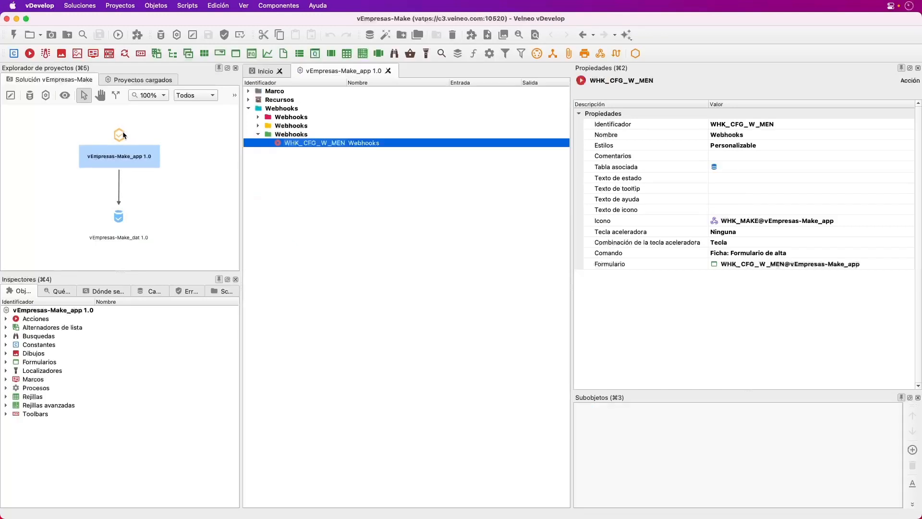
left_click(247, 100)
left_click(248, 91)
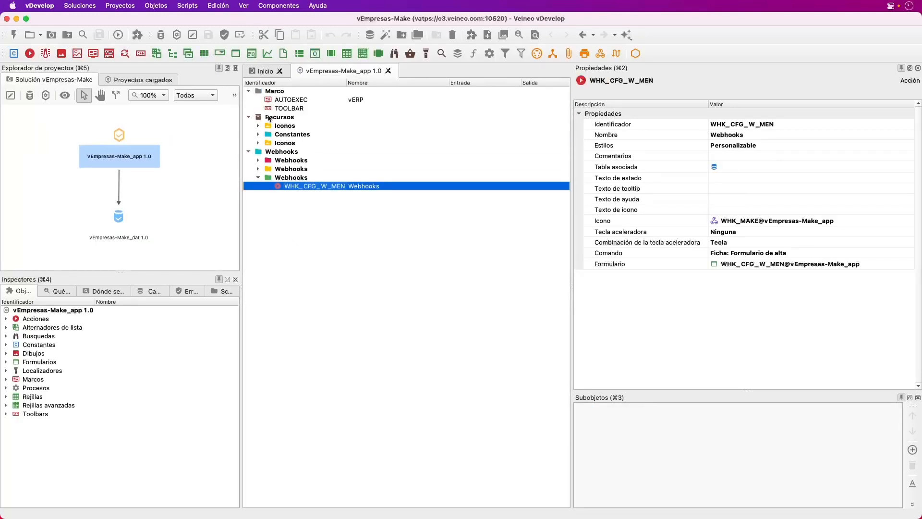
left_click(259, 135)
left_click(258, 126)
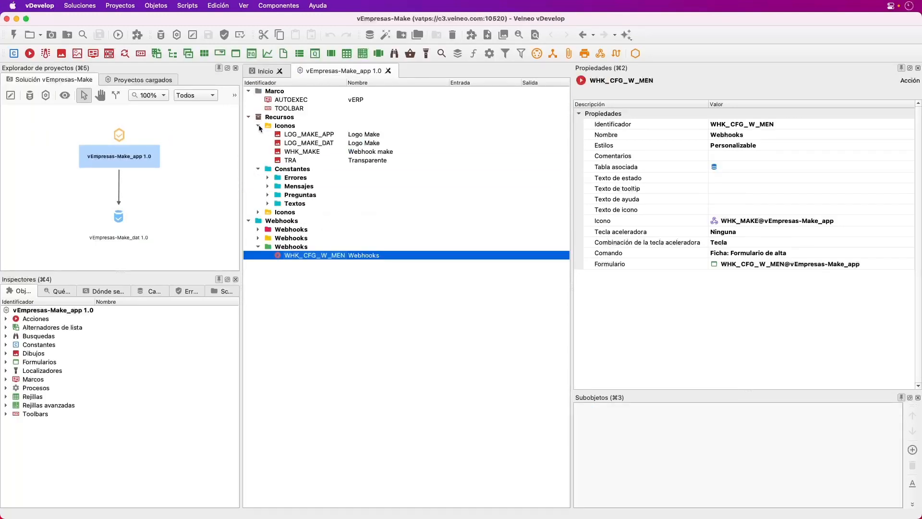
left_click(268, 186)
left_click(258, 169)
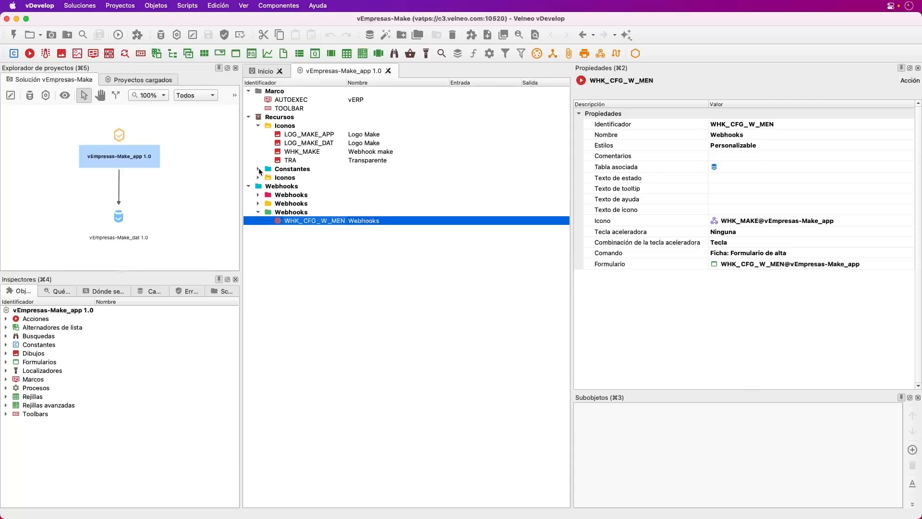
Expand the Webhooks folders and list the AUTOEXEC frame's event handlers
left_click(259, 195)
left_click(259, 256)
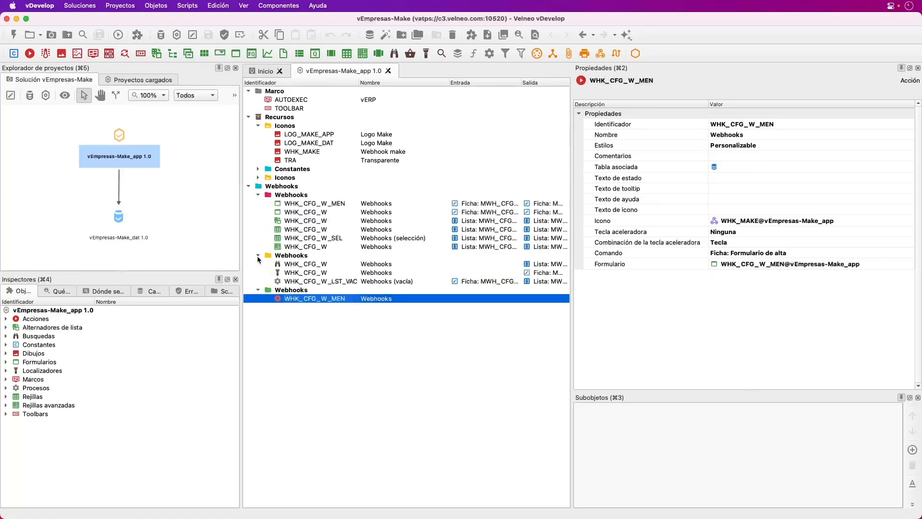
left_click(258, 291)
left_click(258, 291)
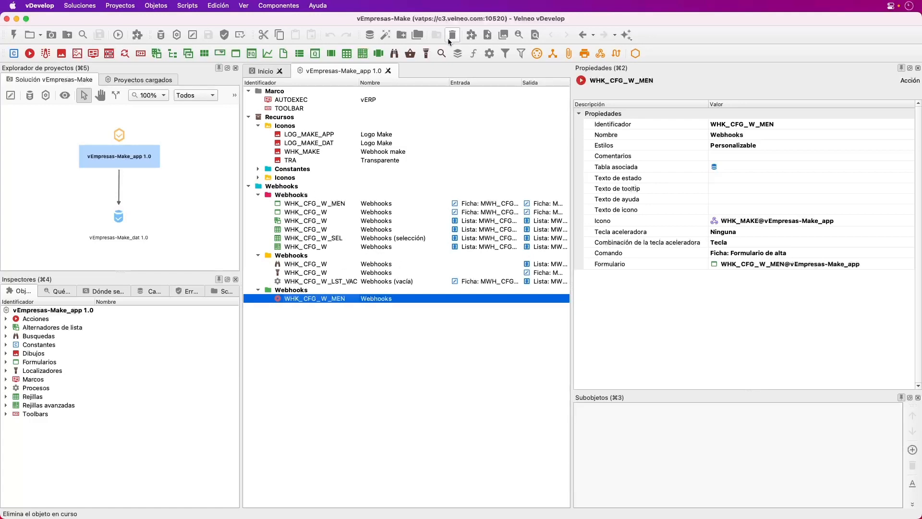
left_click(301, 99)
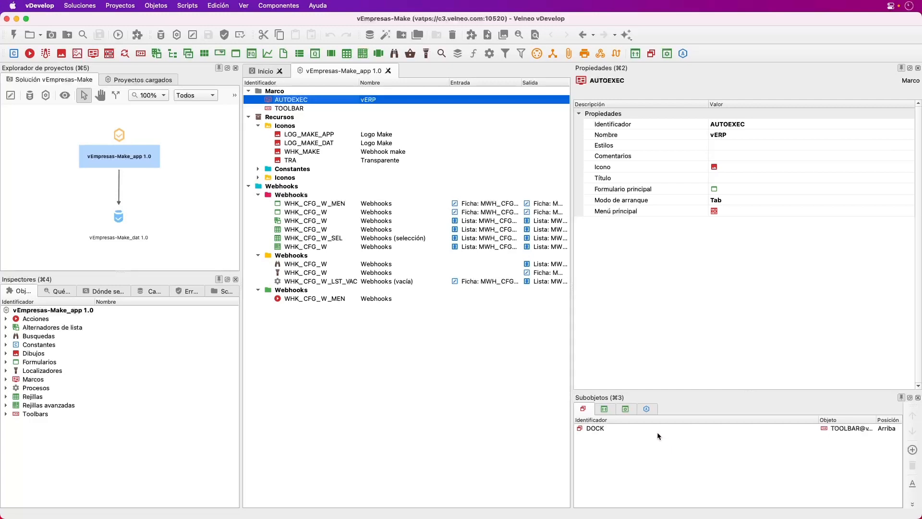
left_click(626, 411)
double_click(594, 436)
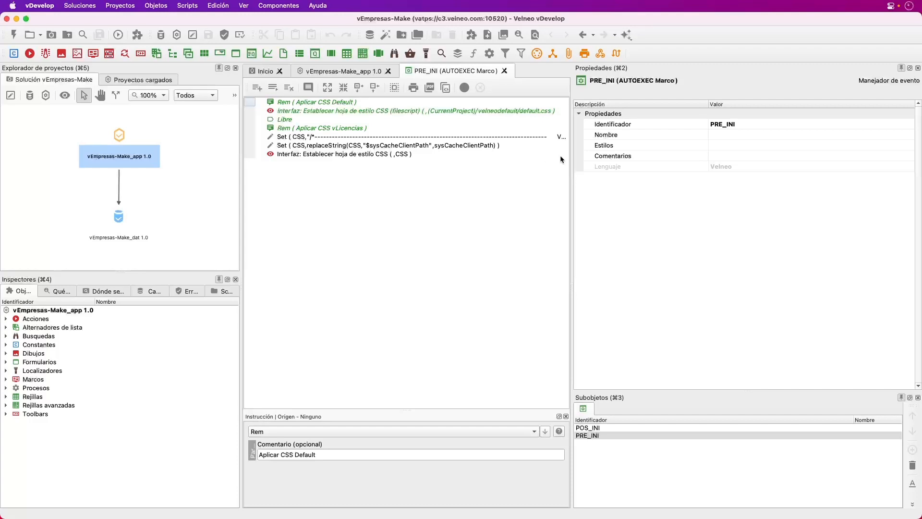
left_click_drag(572, 142, 764, 199)
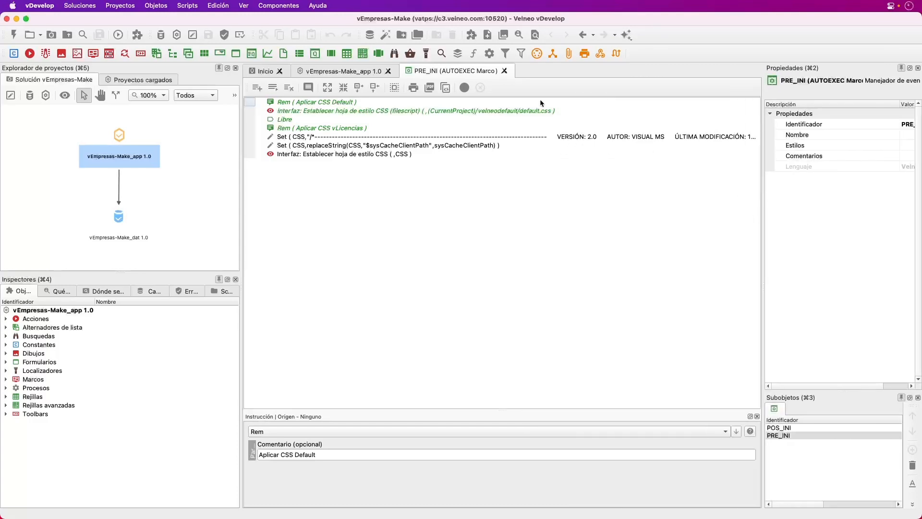
left_click(504, 70)
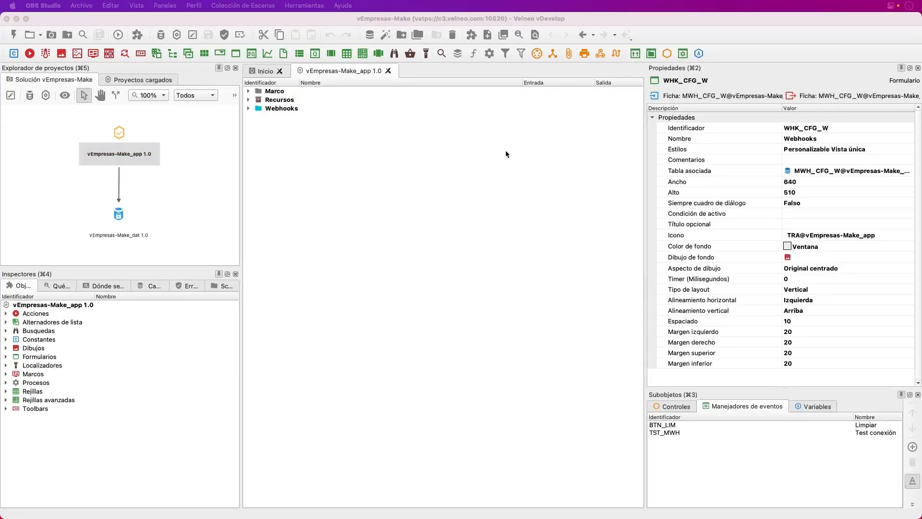
Open the WHK_CFG_W form, inspect its Test button, and open the TST_MWH Test conexión handler
left_click(249, 100)
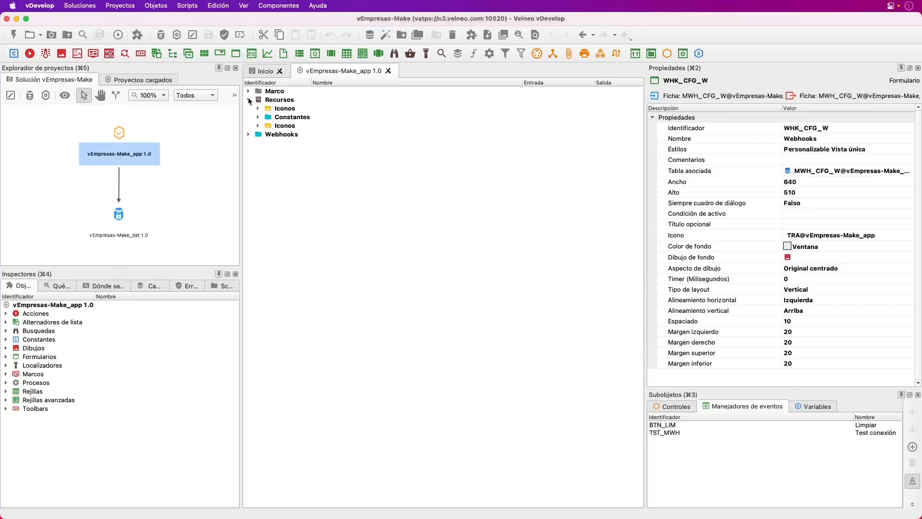
left_click(249, 134)
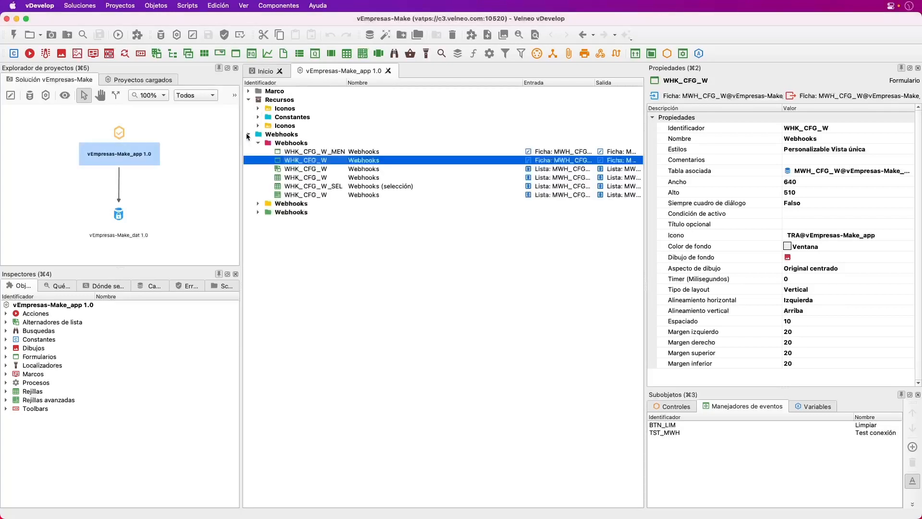
double_click(278, 162)
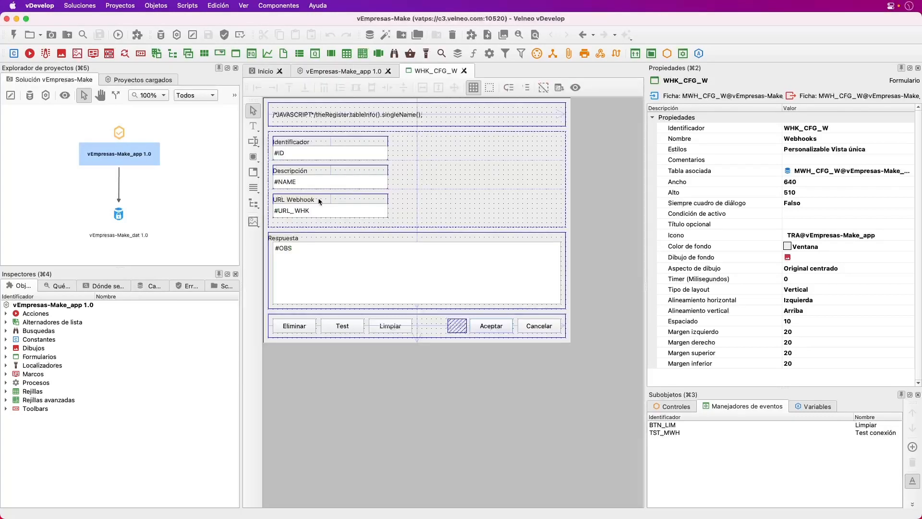
left_click(342, 329)
scroll(833, 347, "down", 5)
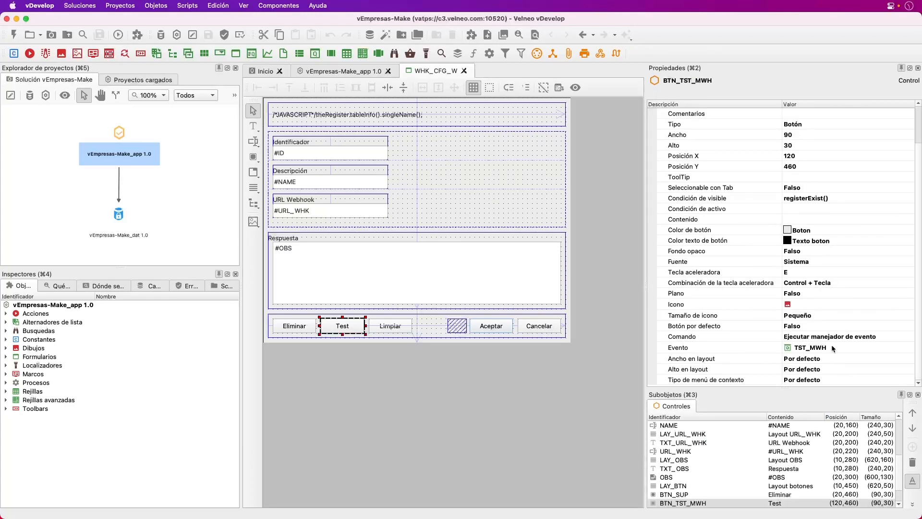
left_click(615, 422)
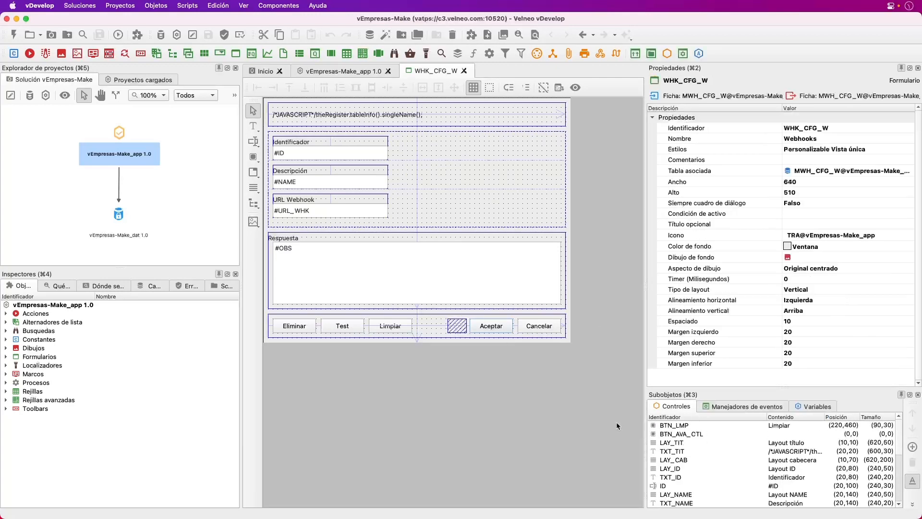
left_click(722, 409)
double_click(670, 433)
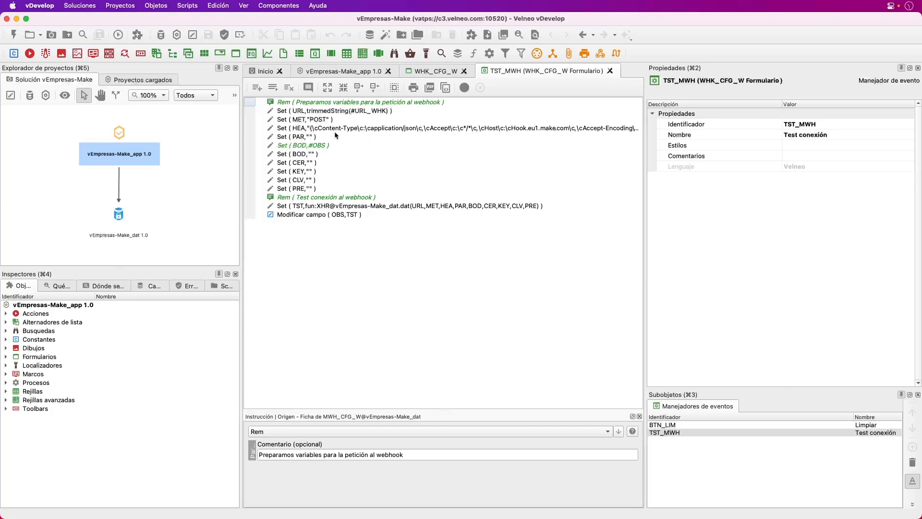
Review the handler's URL, POST method and HEA headers formula without changing anything
left_click_drag(649, 145, 768, 145)
left_click(334, 113)
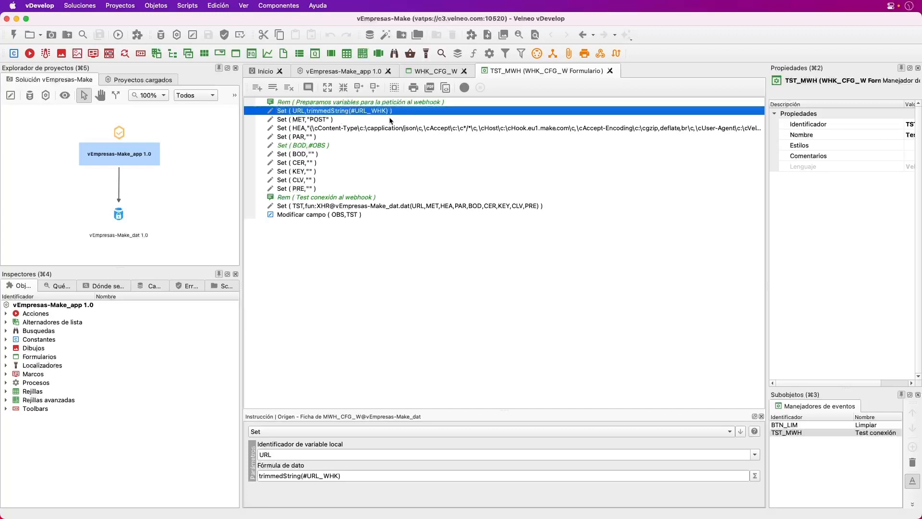
key("Down")
left_click(339, 130)
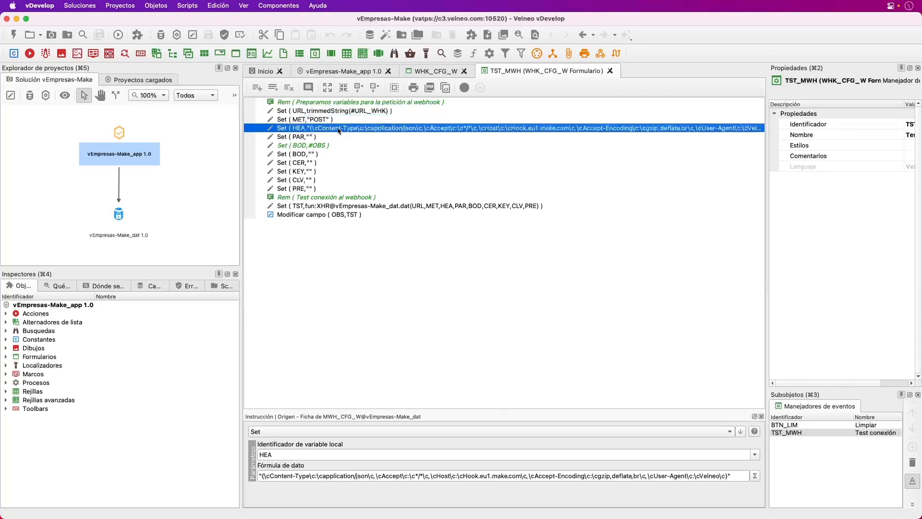
left_click_drag(419, 412, 387, 278)
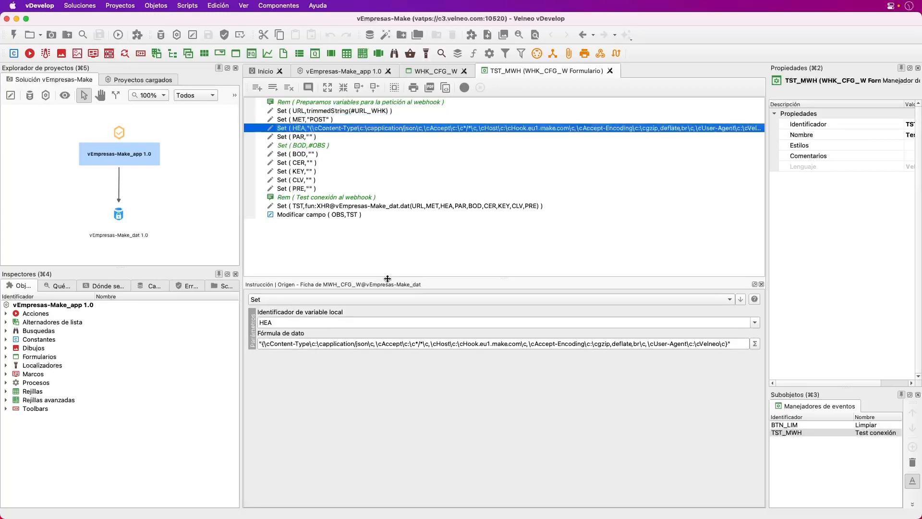
left_click(749, 342)
left_click(755, 343)
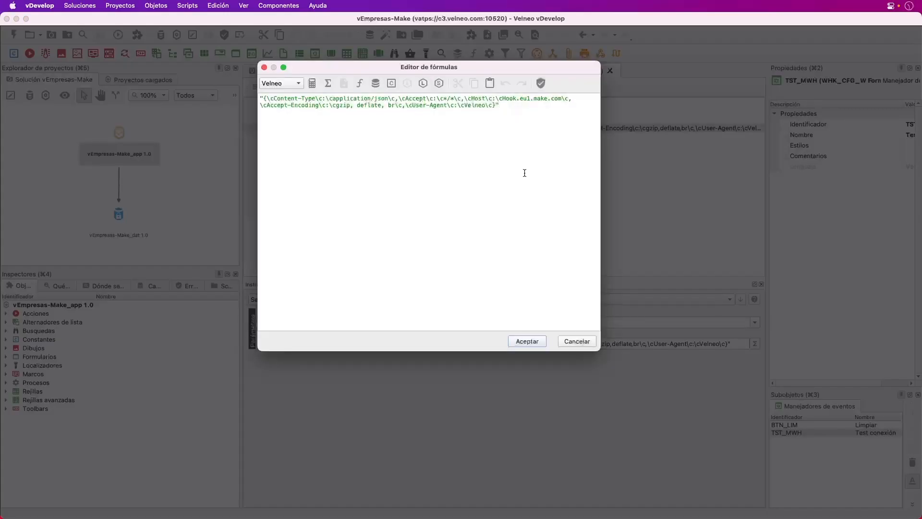
left_click(577, 341)
Check the empty PAR and #OBS-to-BOD steps, then open the called XHR@vEmpresas-Make_dat function
left_click(290, 138)
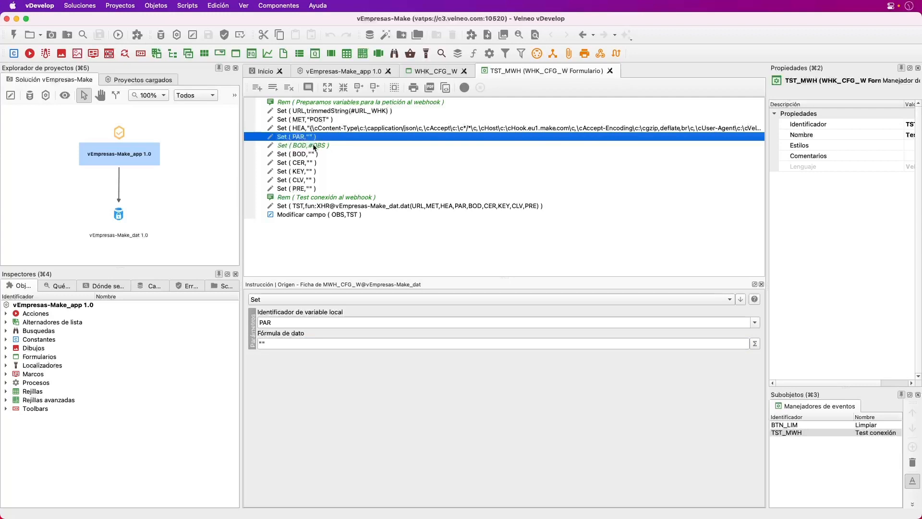
left_click(312, 145)
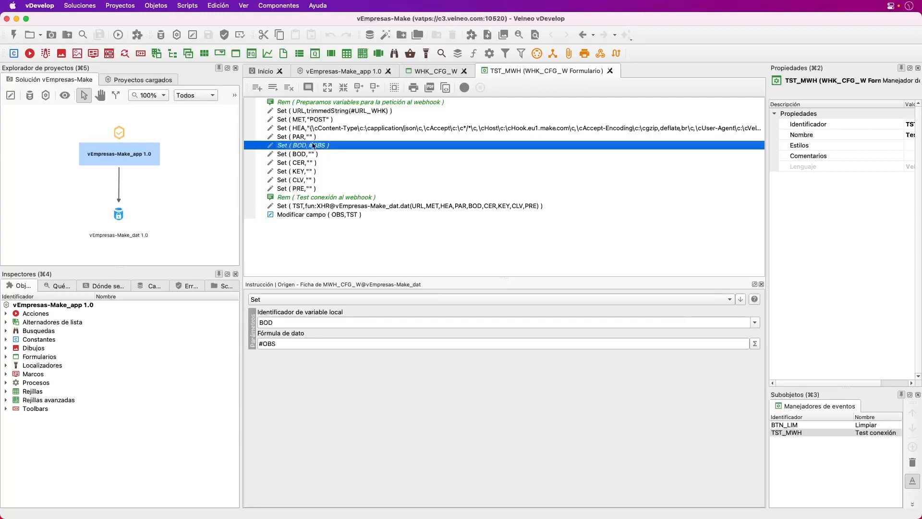
left_click(312, 206)
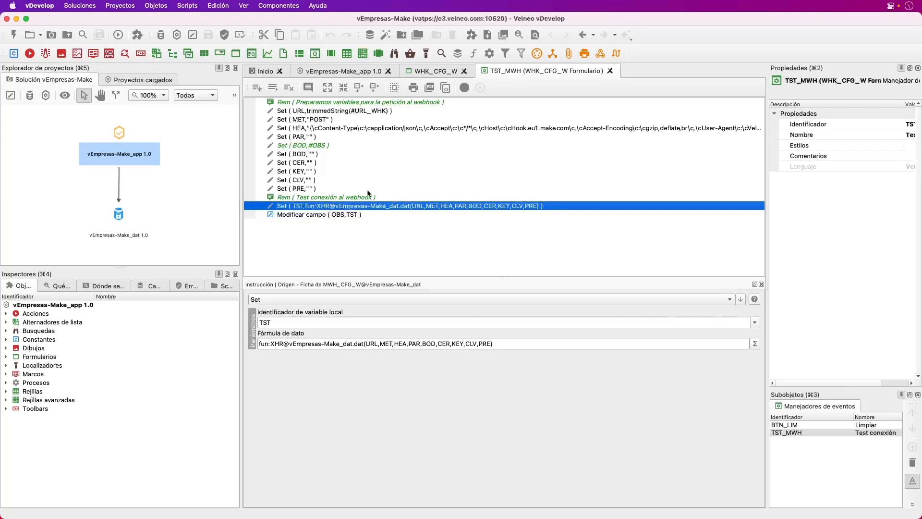
left_click(62, 285)
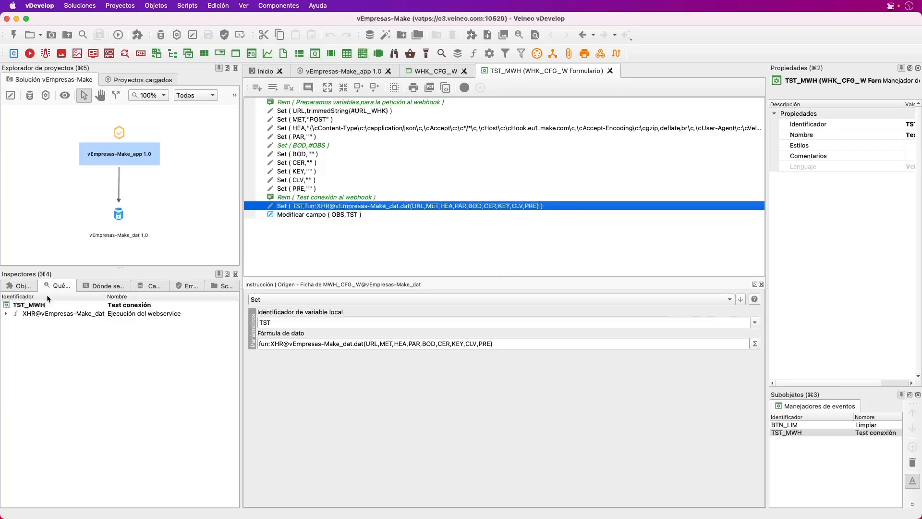
double_click(29, 315)
double_click(28, 314)
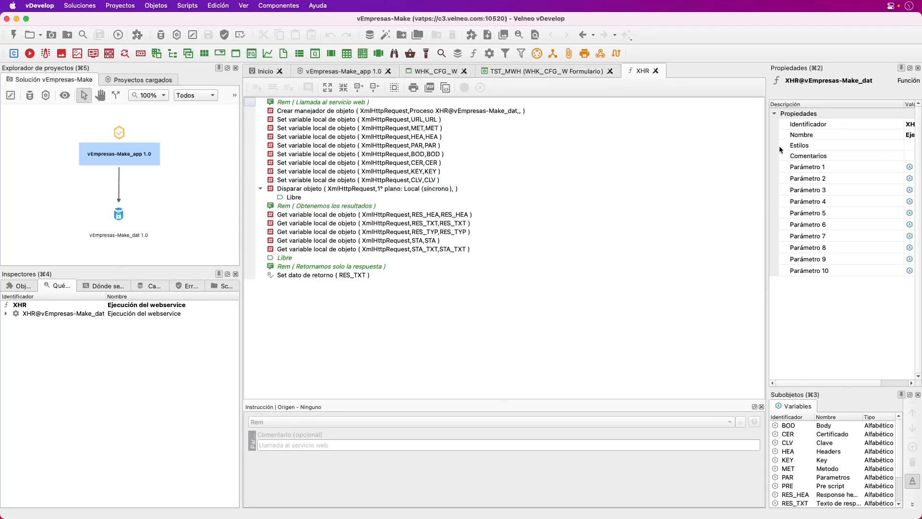
Check the XHR function's parameters, then open the XHR process under Recursos > Consumo de webservice
left_click_drag(768, 134, 622, 139)
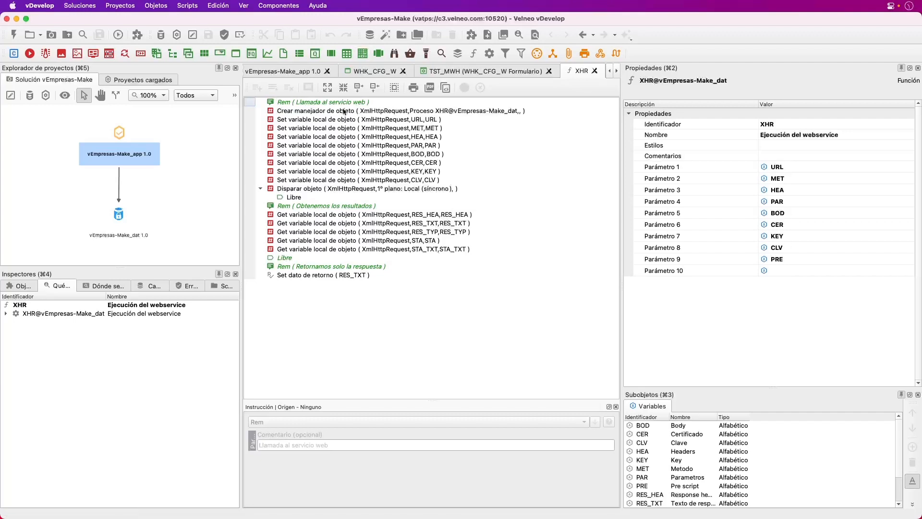
left_click(295, 71)
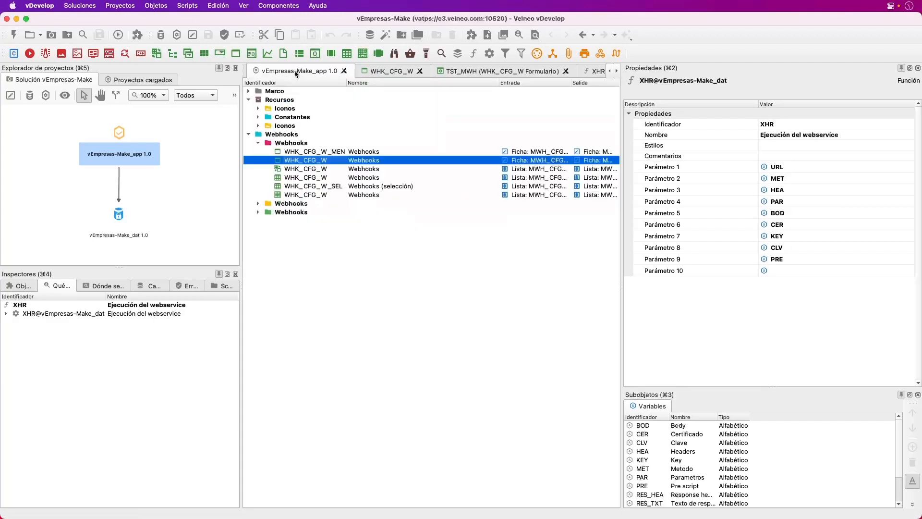
left_click(259, 204)
left_click(258, 237)
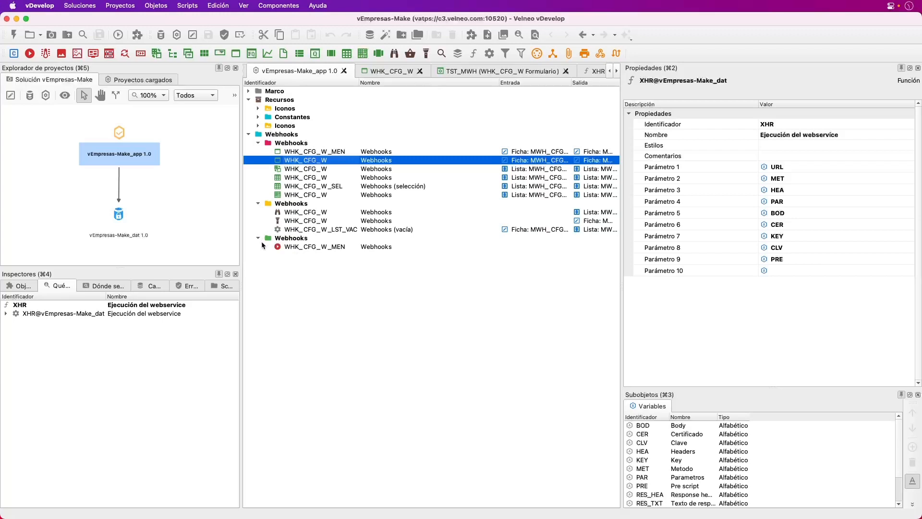
double_click(117, 215)
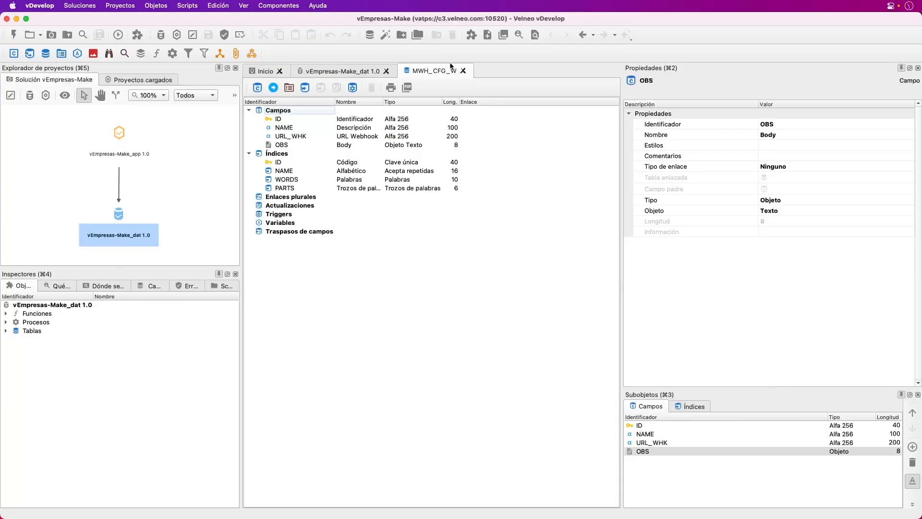
left_click(464, 71)
left_click(248, 108)
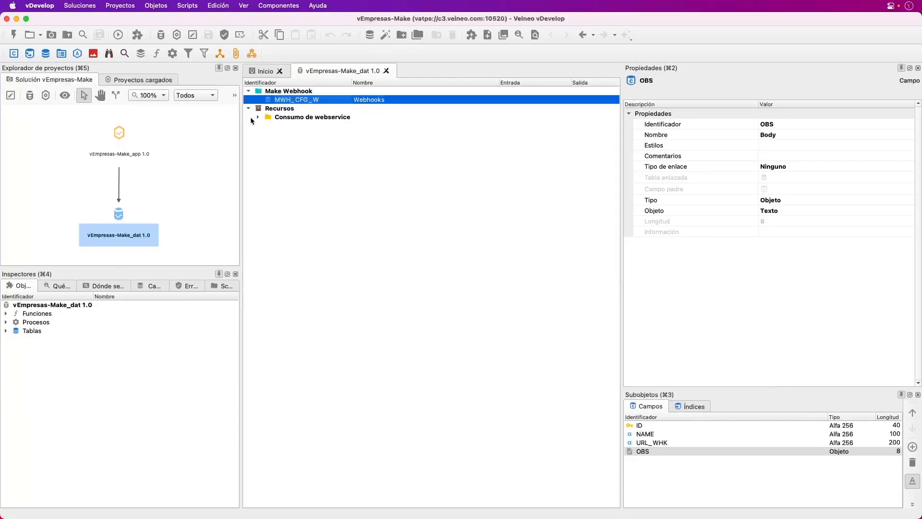
left_click(258, 116)
double_click(291, 135)
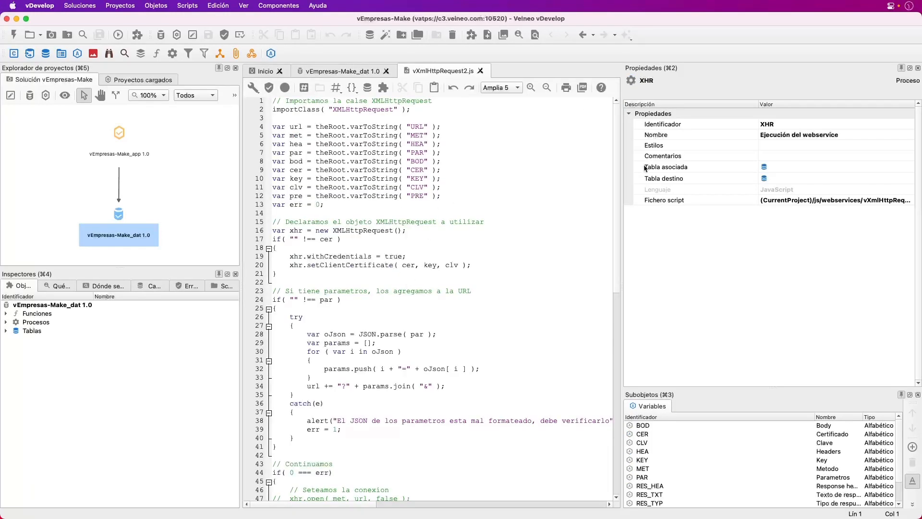
left_click_drag(622, 136, 459, 118)
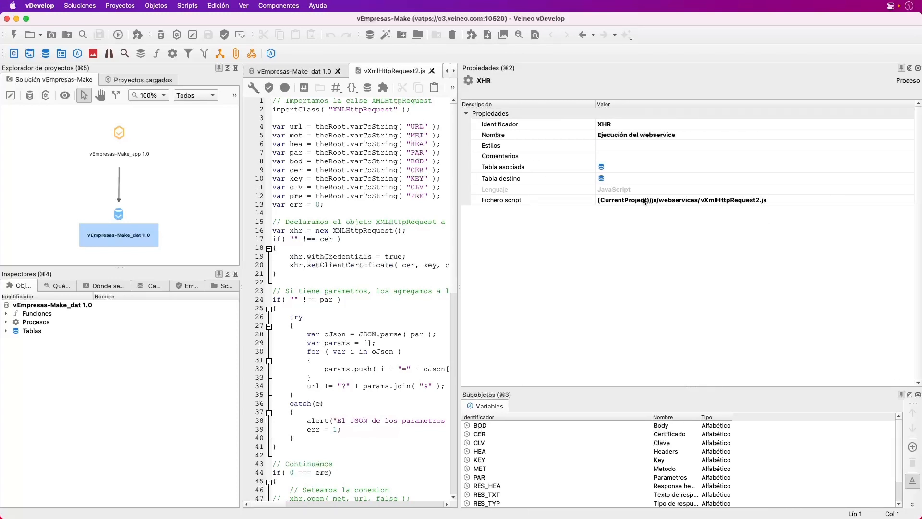
left_click_drag(458, 205, 559, 206)
scroll(559, 198, "down", 7)
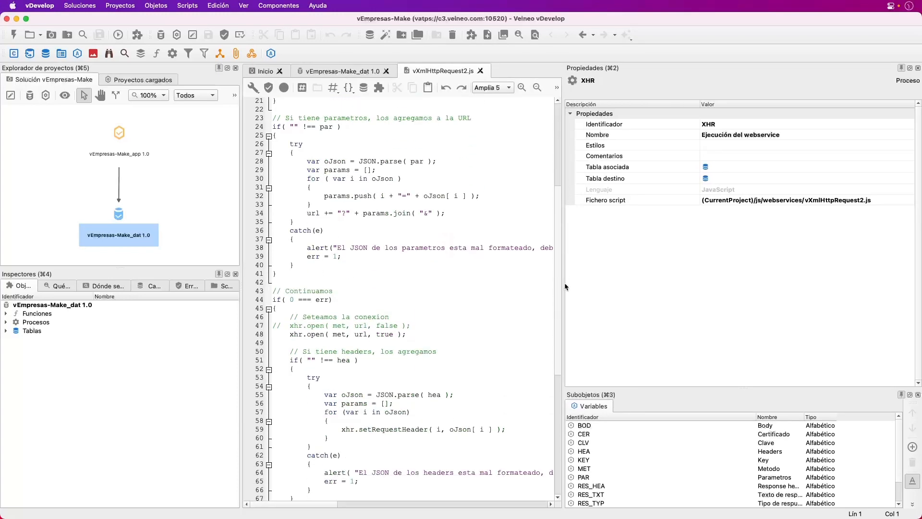
left_click_drag(566, 282, 574, 403)
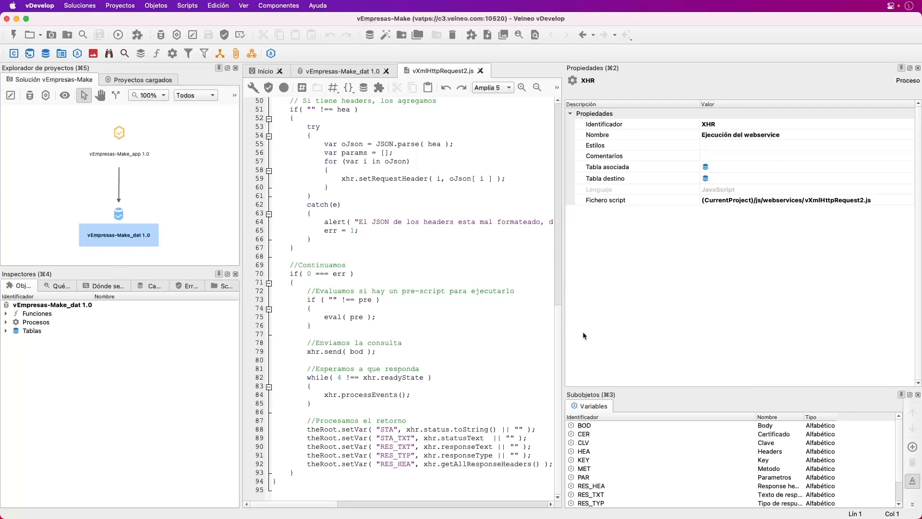
left_click_drag(563, 296, 740, 300)
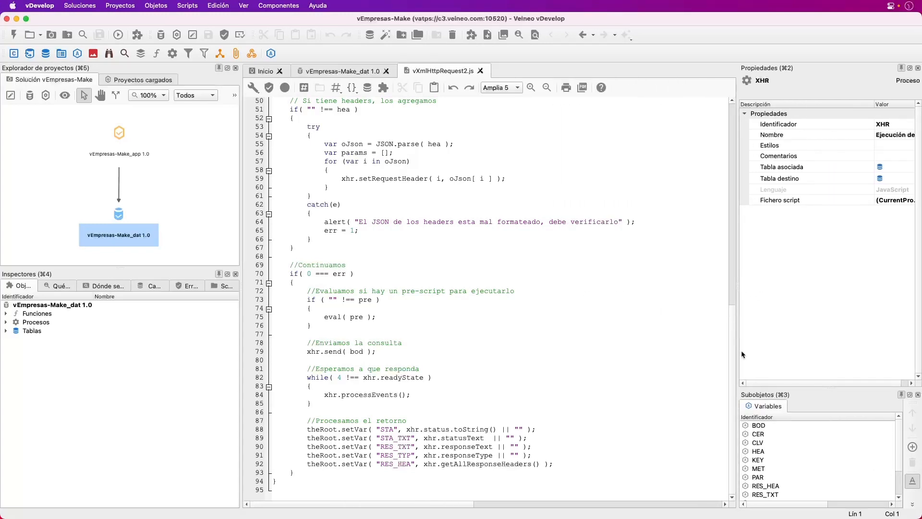
scroll(730, 362, "up", 5)
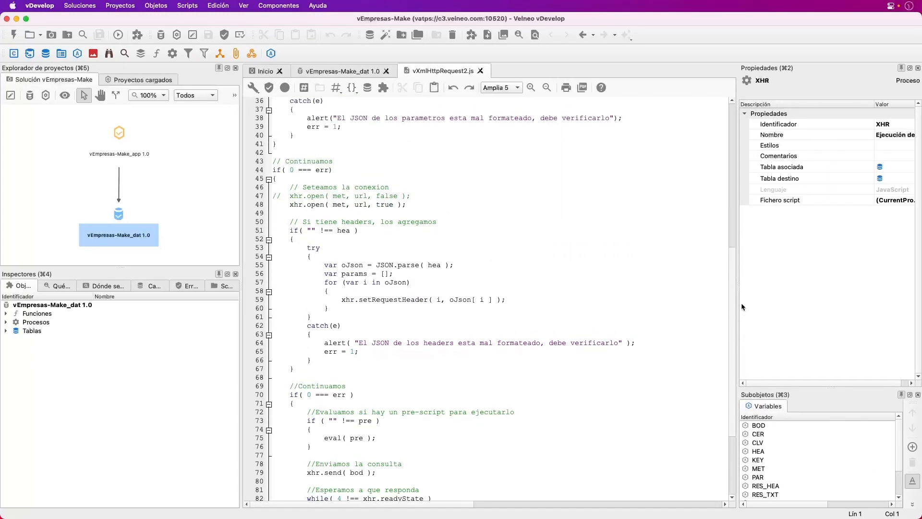
scroll(741, 303, "up", 5)
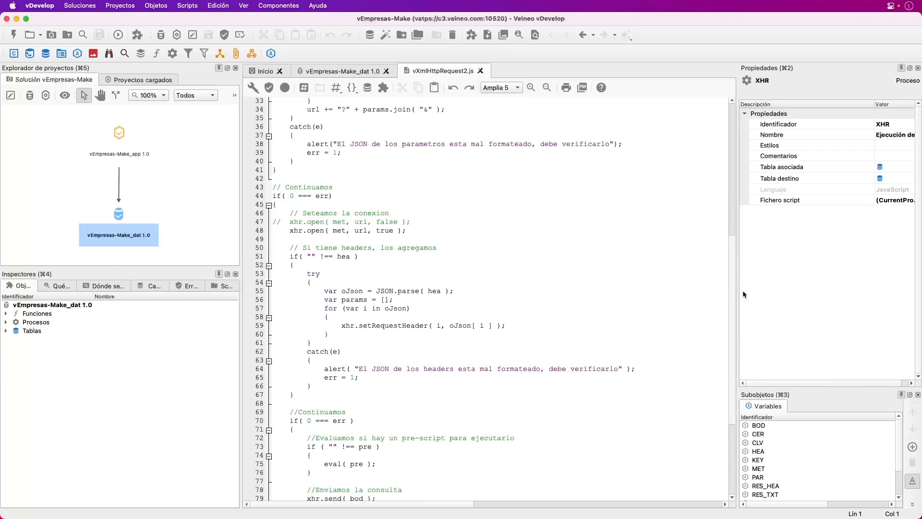
scroll(742, 281, "up", 2)
scroll(742, 272, "up", 2)
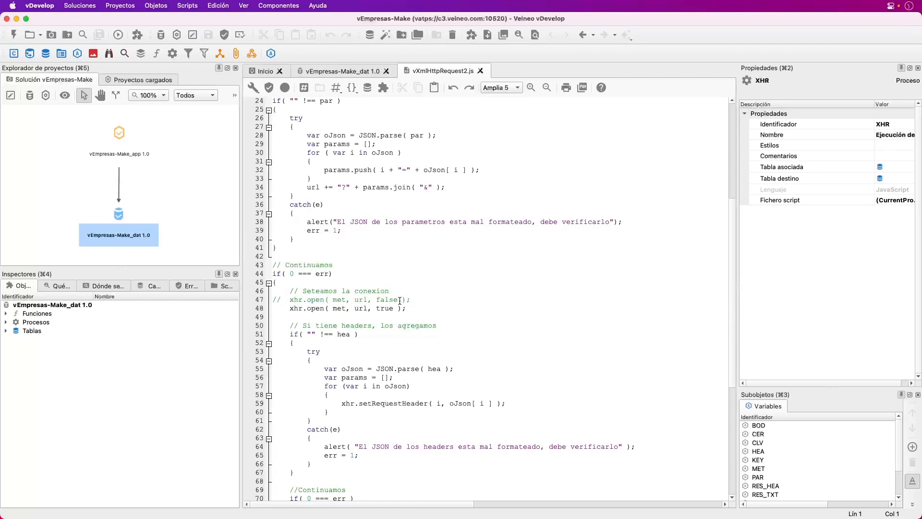
left_click_drag(417, 310, 285, 309)
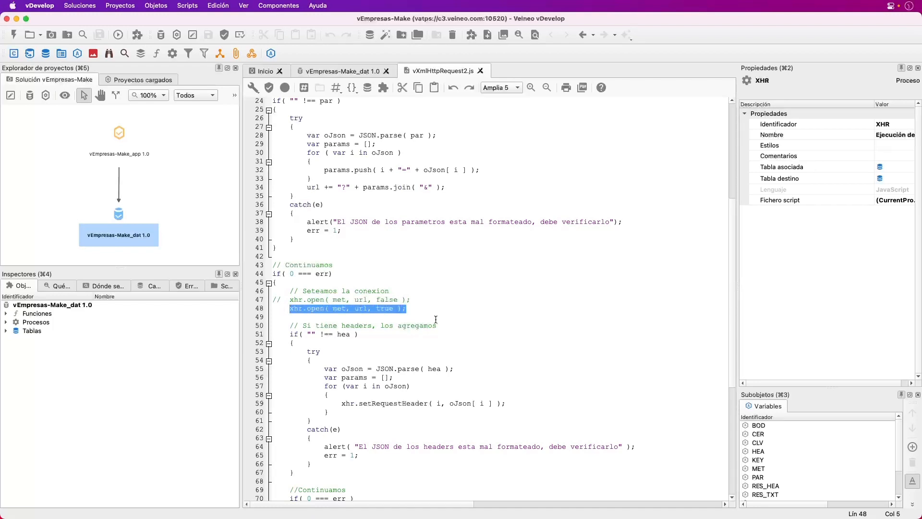
left_click(422, 308)
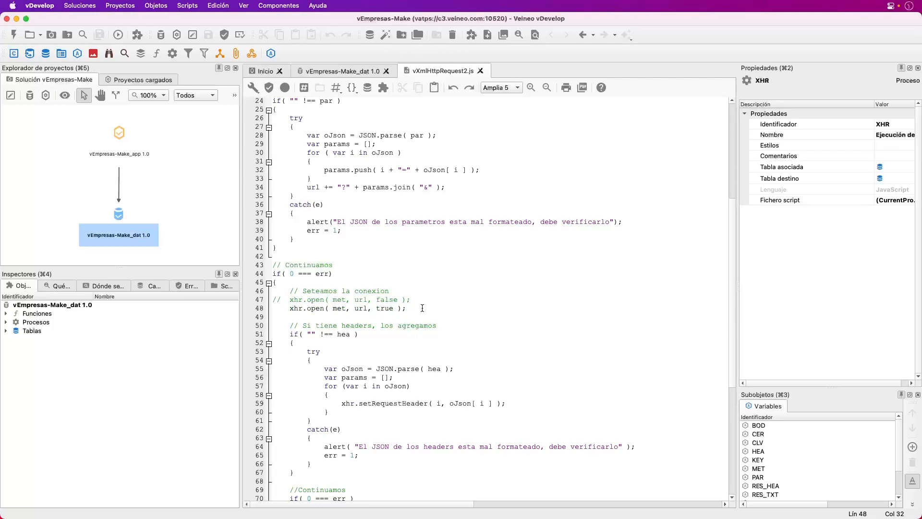